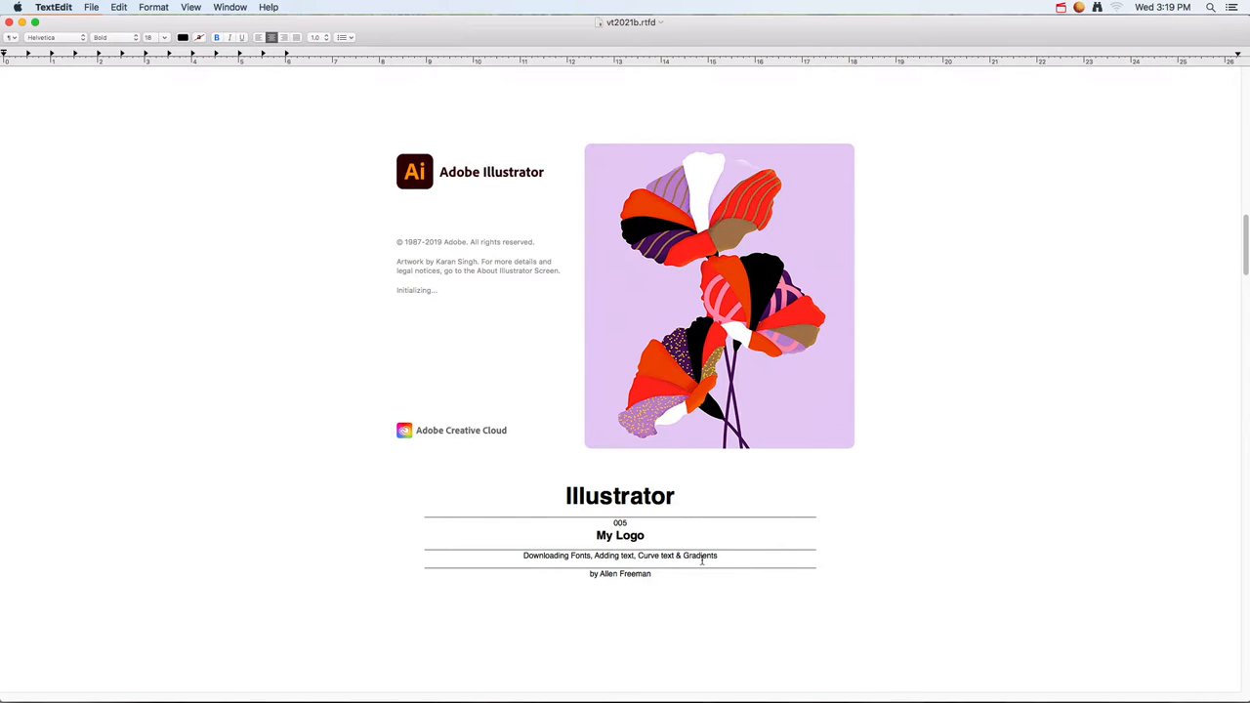
Switch to Firefox and open the DaFont website from the link in the logo assignment document.
key("super+Tab")
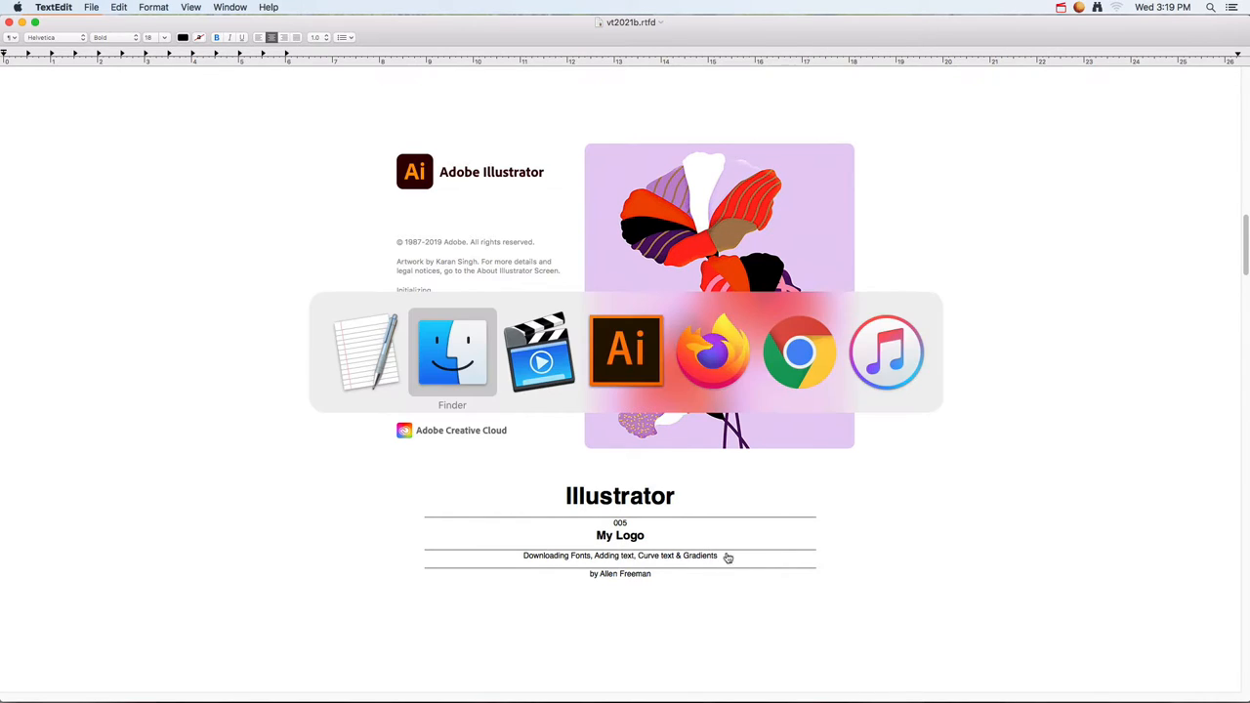
left_click(694, 358)
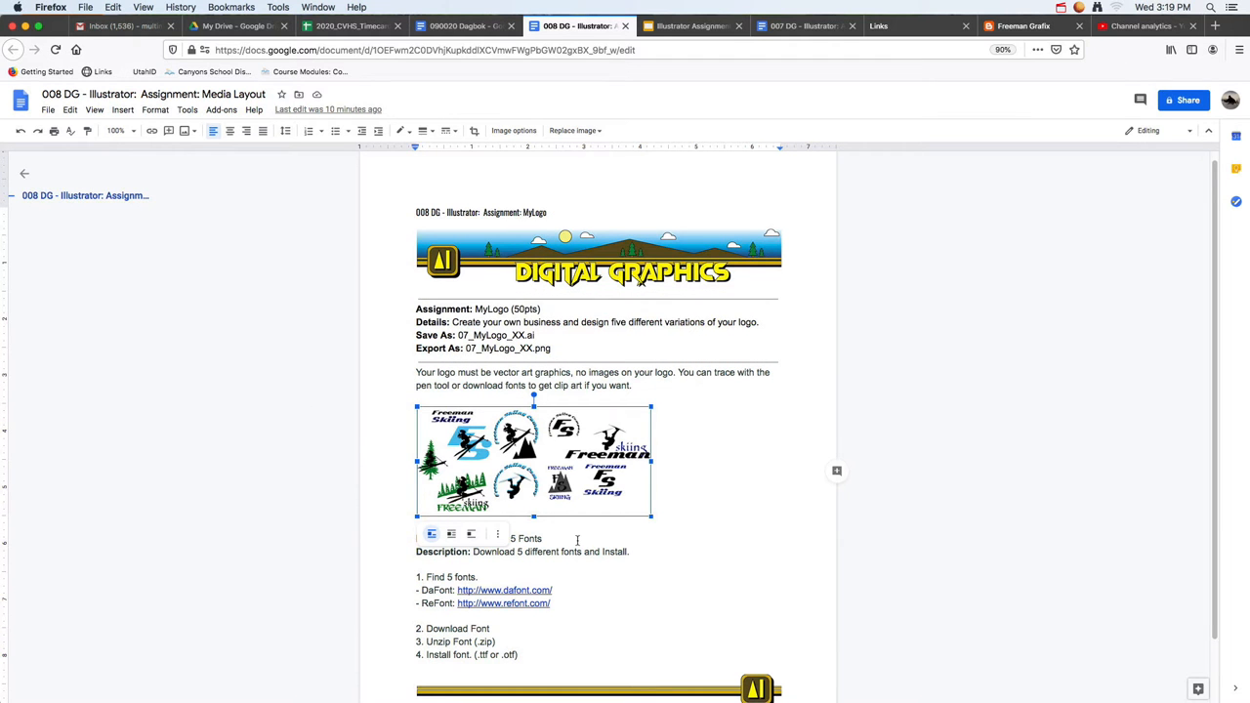
scroll(543, 564, "down", 3)
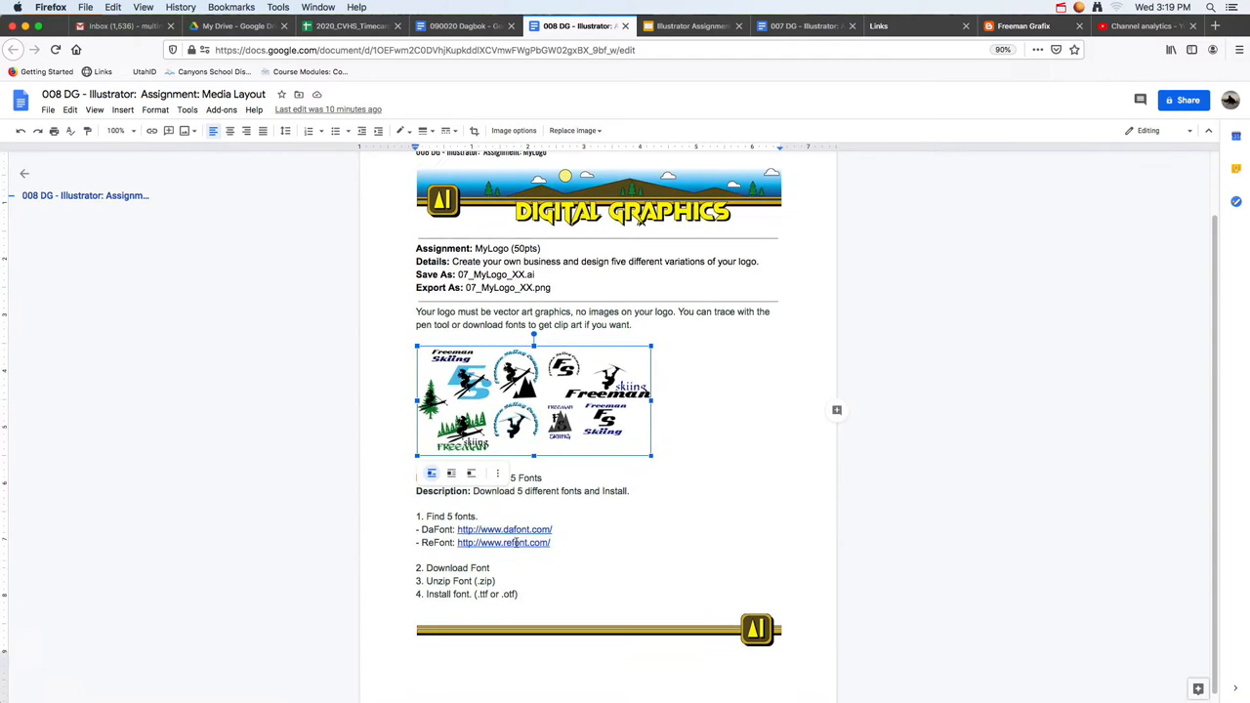
left_click(512, 527)
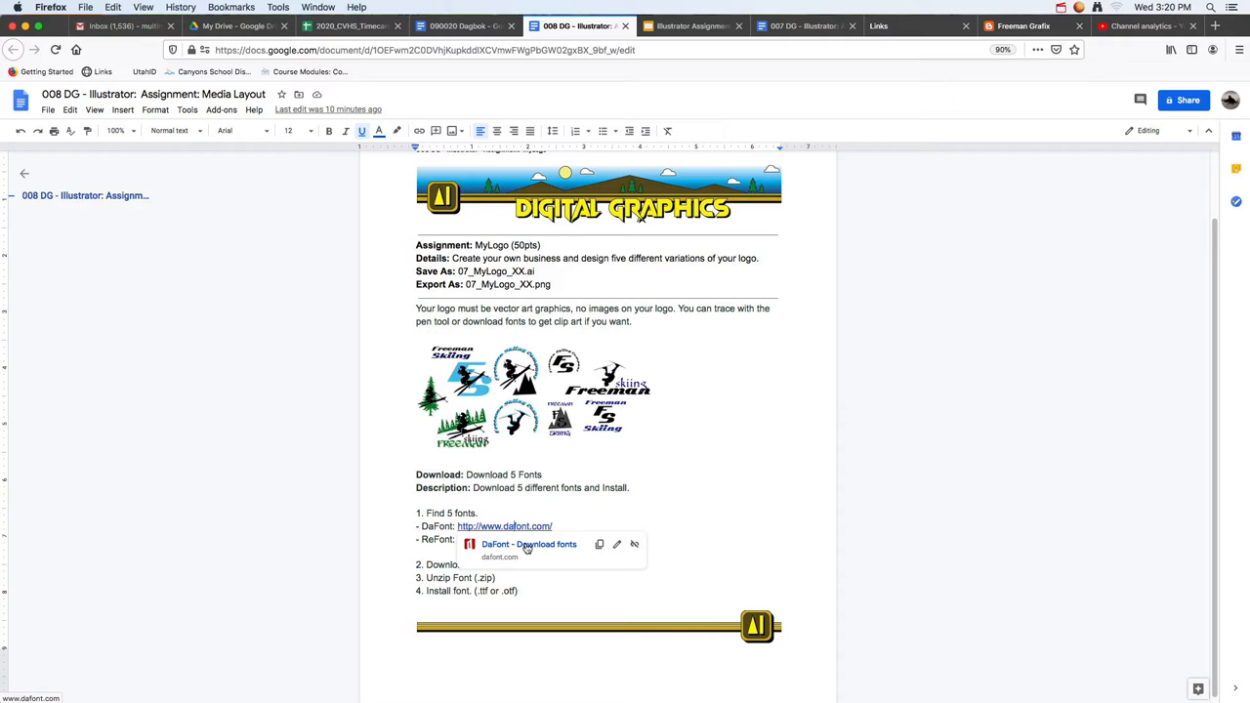
left_click(526, 545)
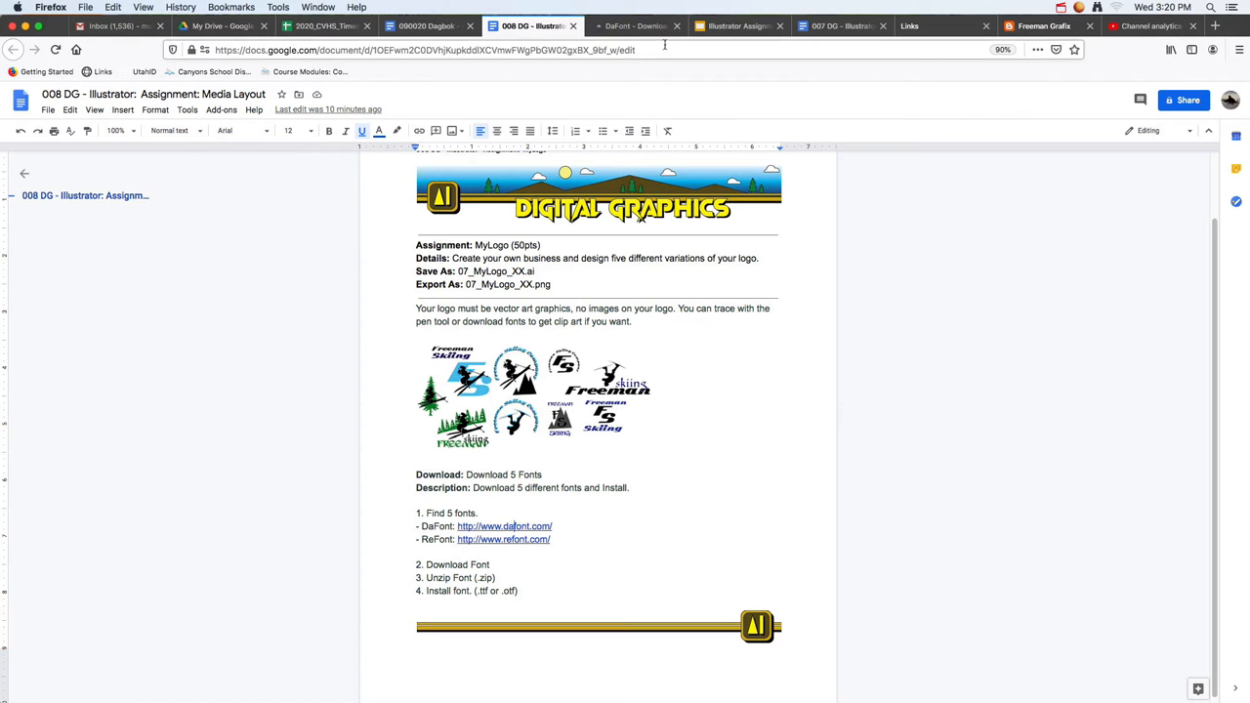
left_click(624, 26)
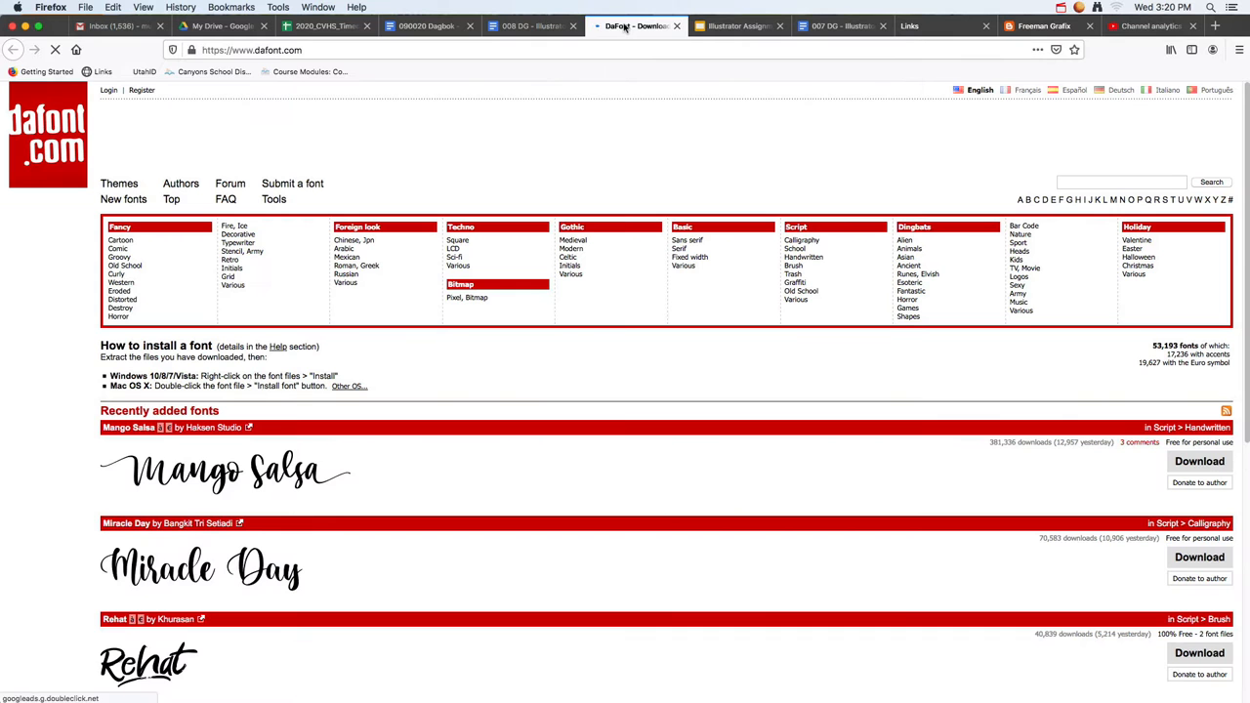
Download the Miracle Day font from the recently added fonts and save its zip file.
scroll(518, 383, "down", 3)
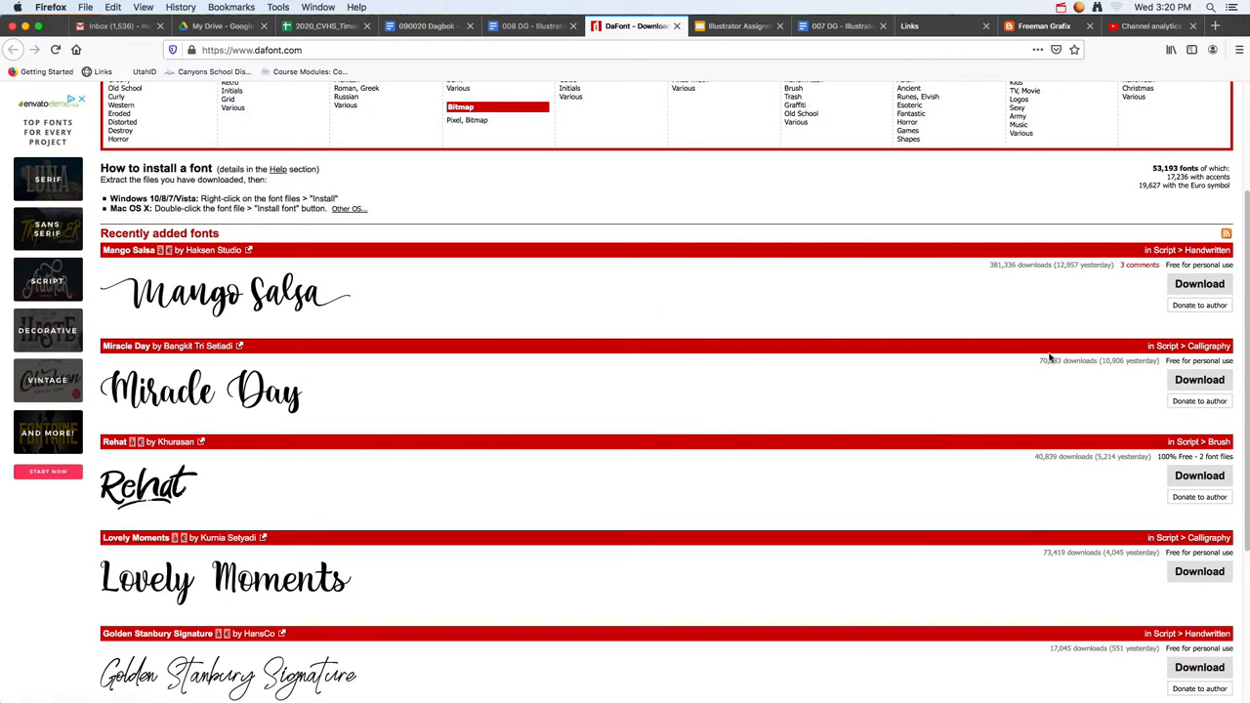
left_click(1191, 384)
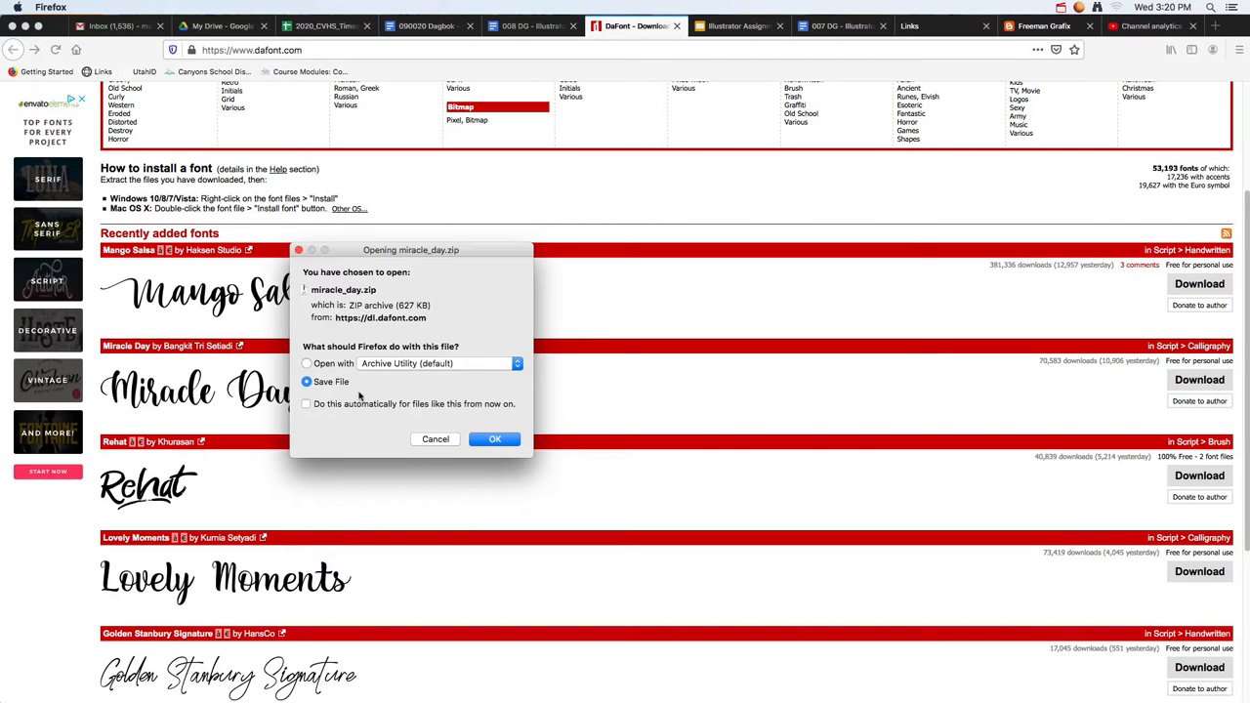
left_click(493, 439)
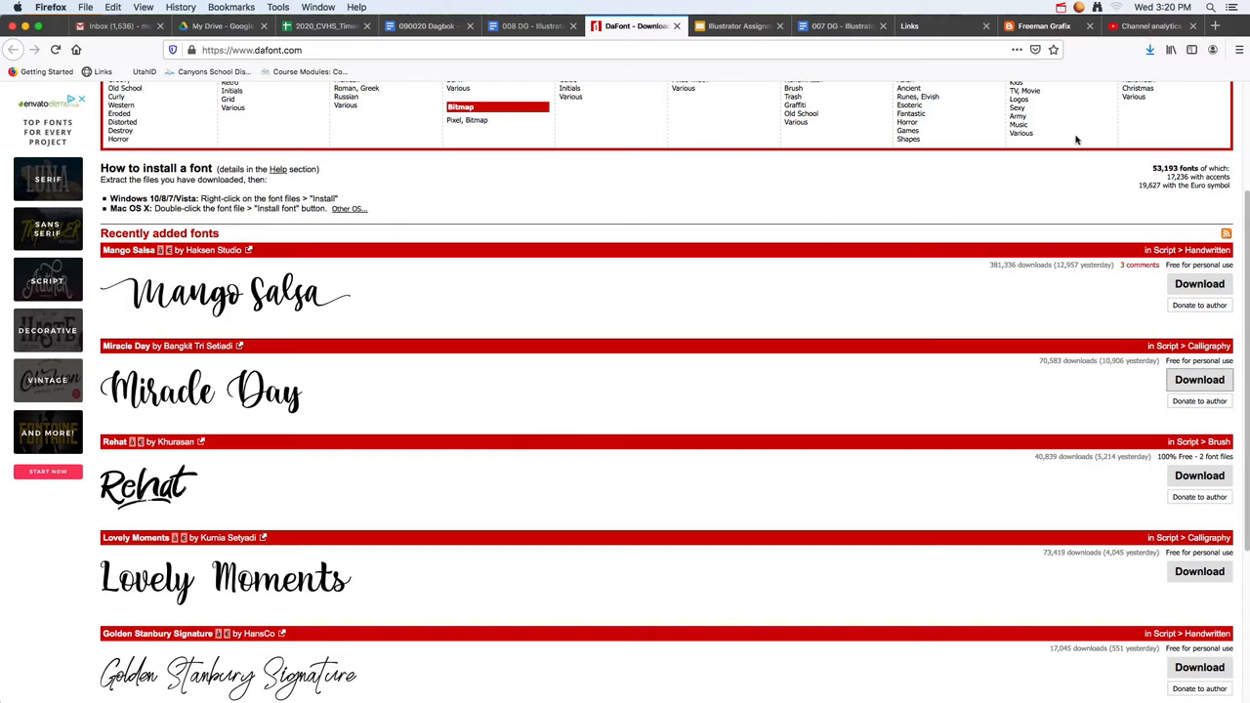
Show the downloaded miracle_day.zip in Finder, unzip it and expand the extracted miracle_day folder.
left_click(1150, 51)
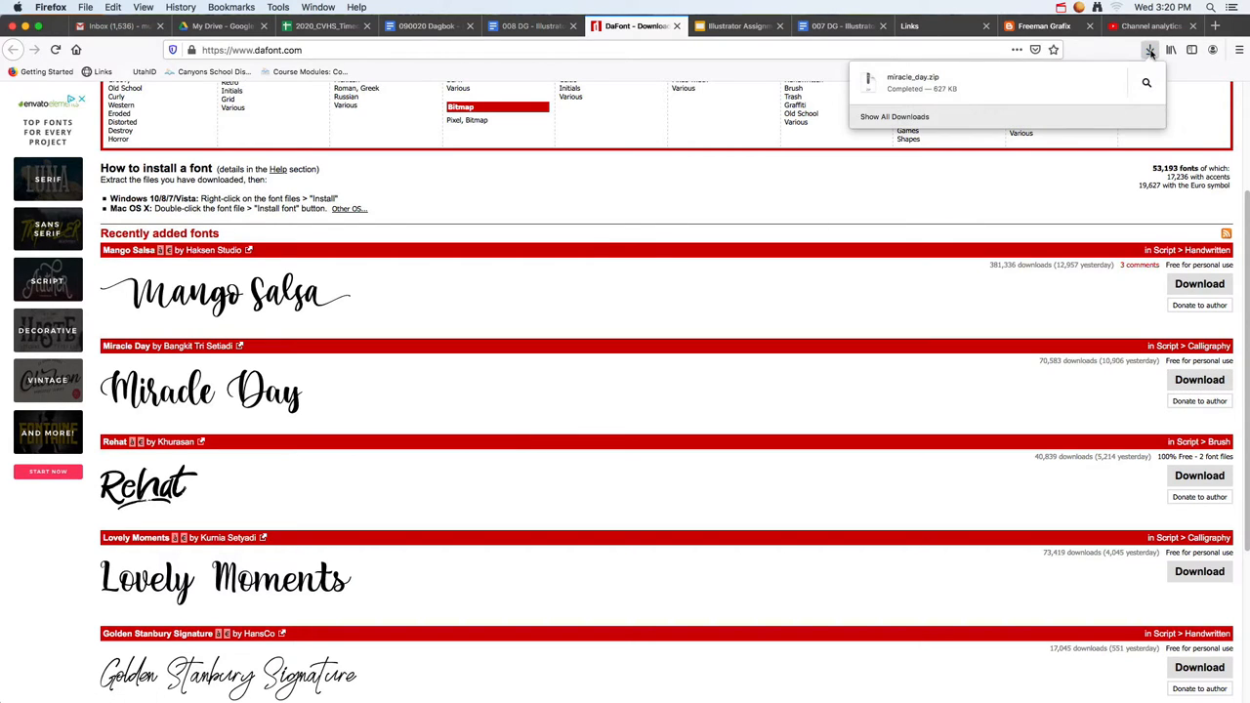
left_click(1146, 85)
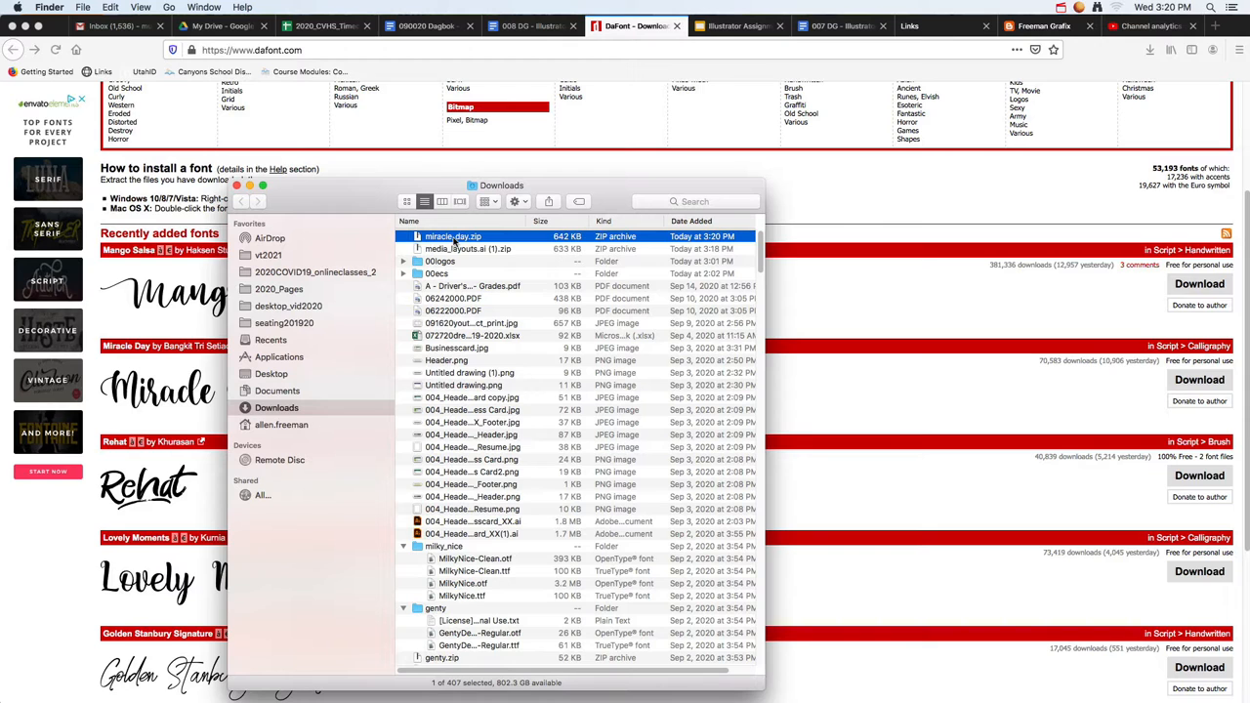
double_click(453, 237)
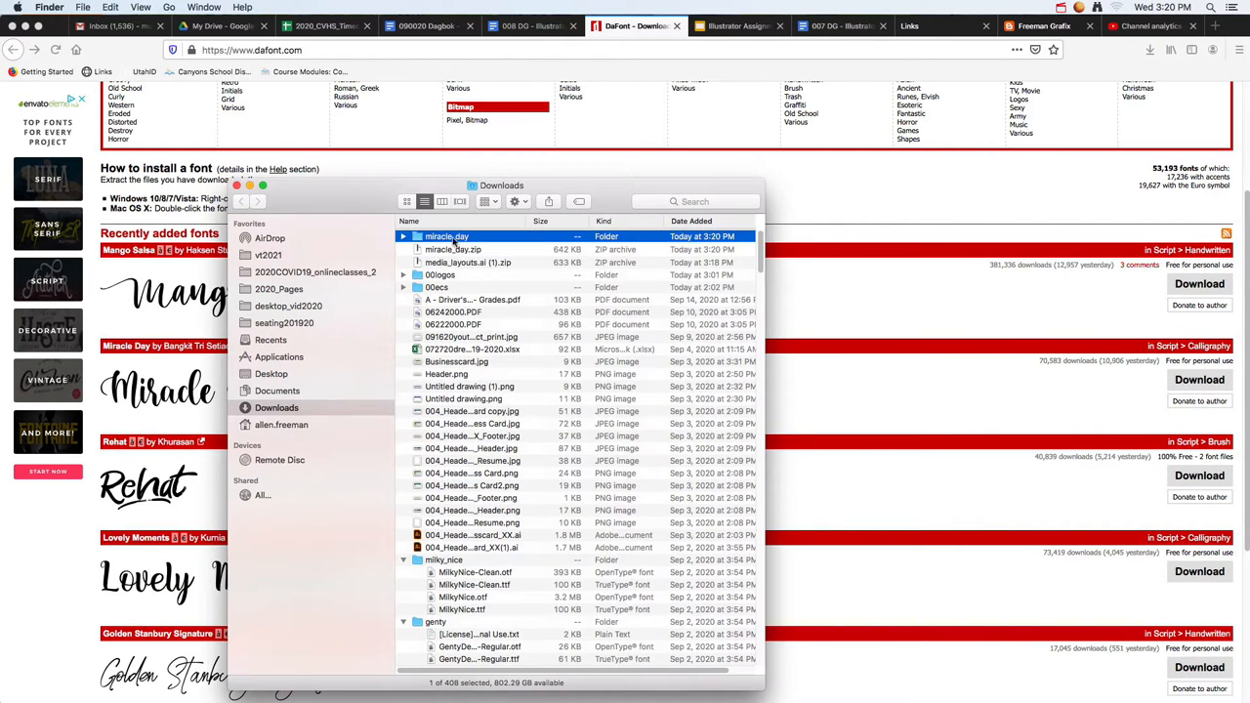
left_click(402, 237)
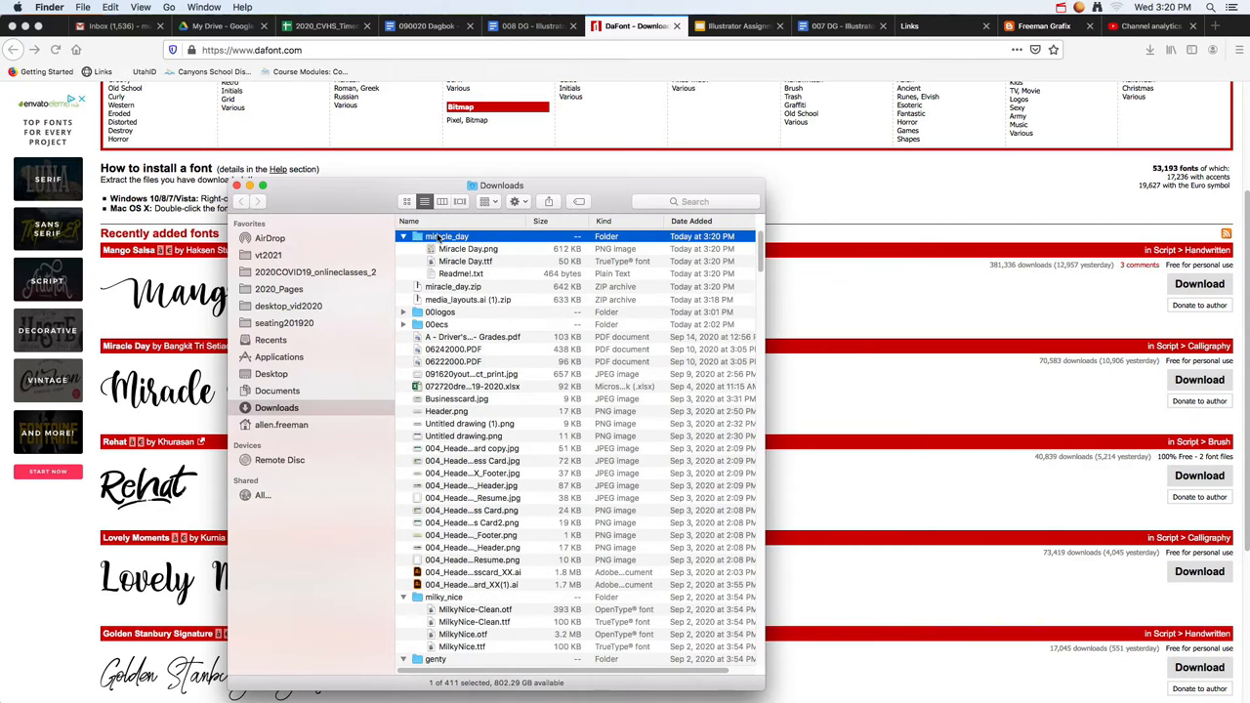
Open Miracle Day.ttf in Font Book and install the font.
left_click(459, 261)
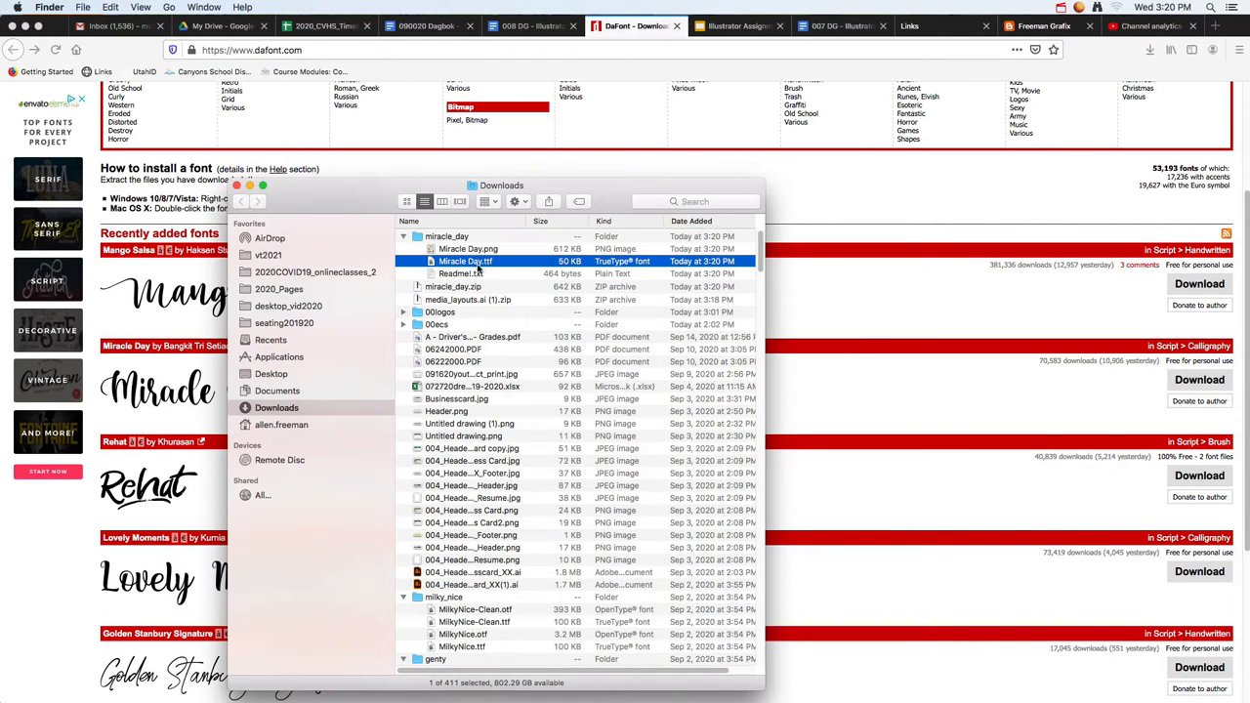
left_click(462, 274)
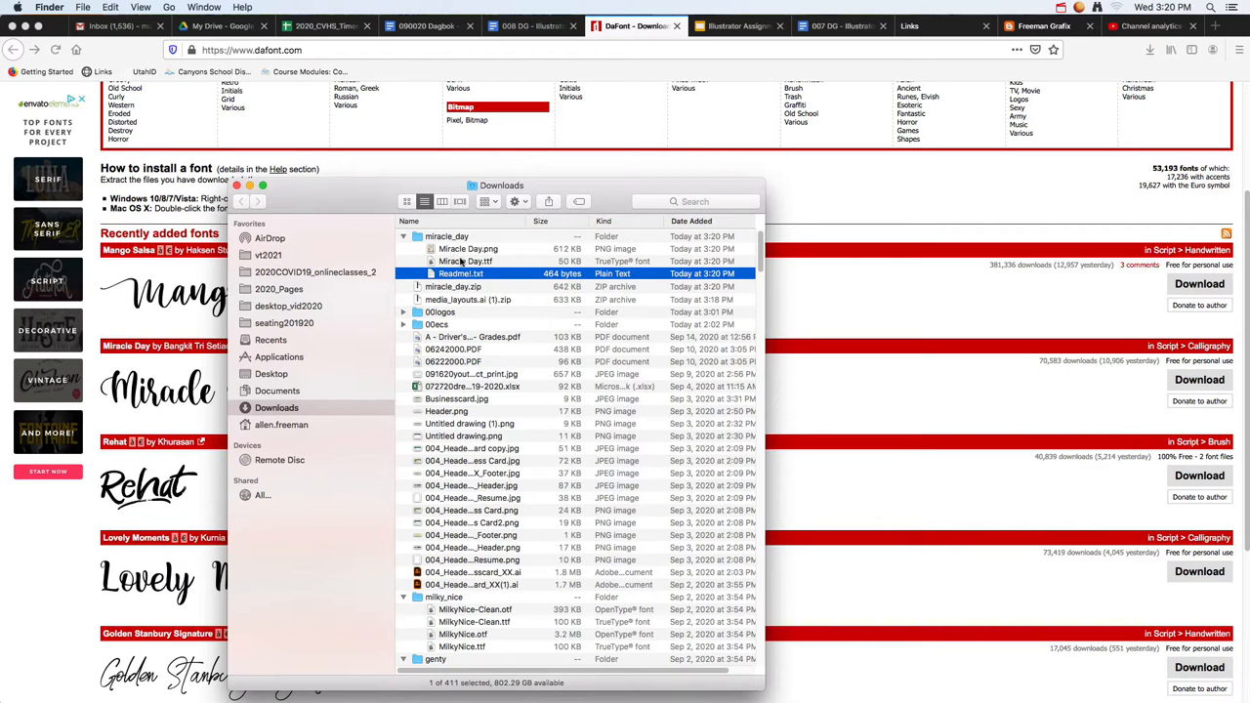
left_click(460, 262)
double_click(461, 262)
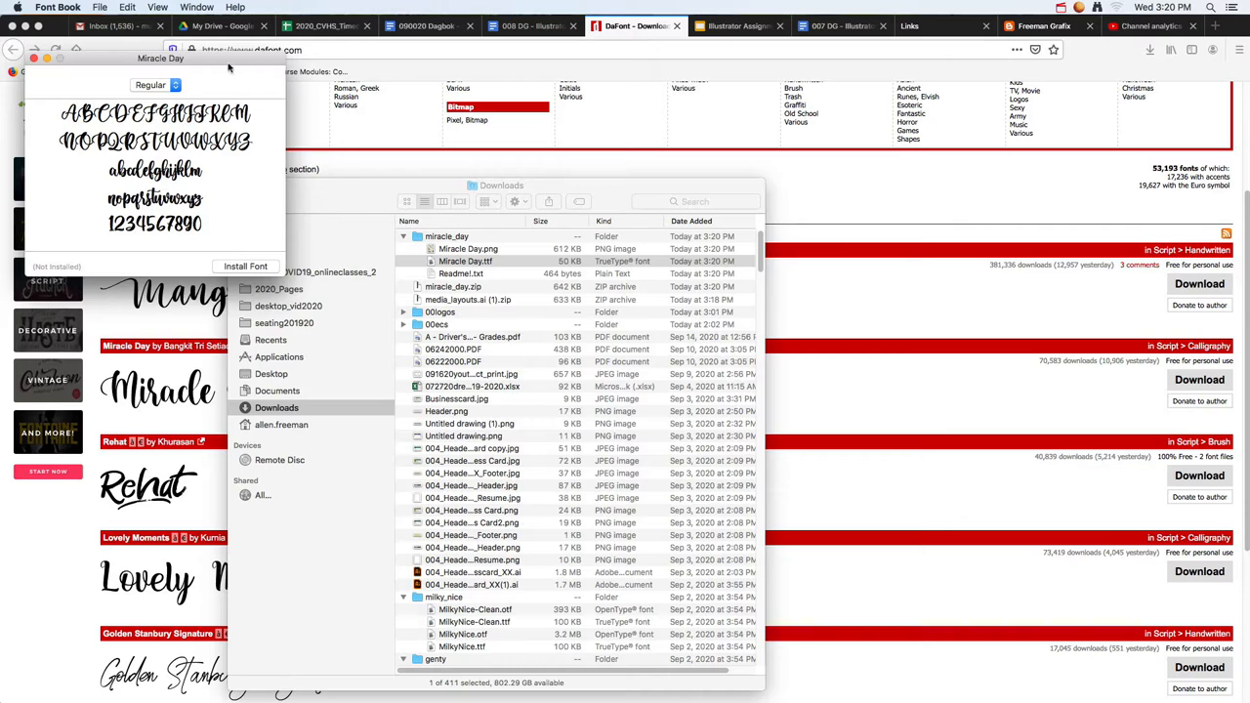
left_click_drag(225, 63, 259, 72)
left_click(281, 276)
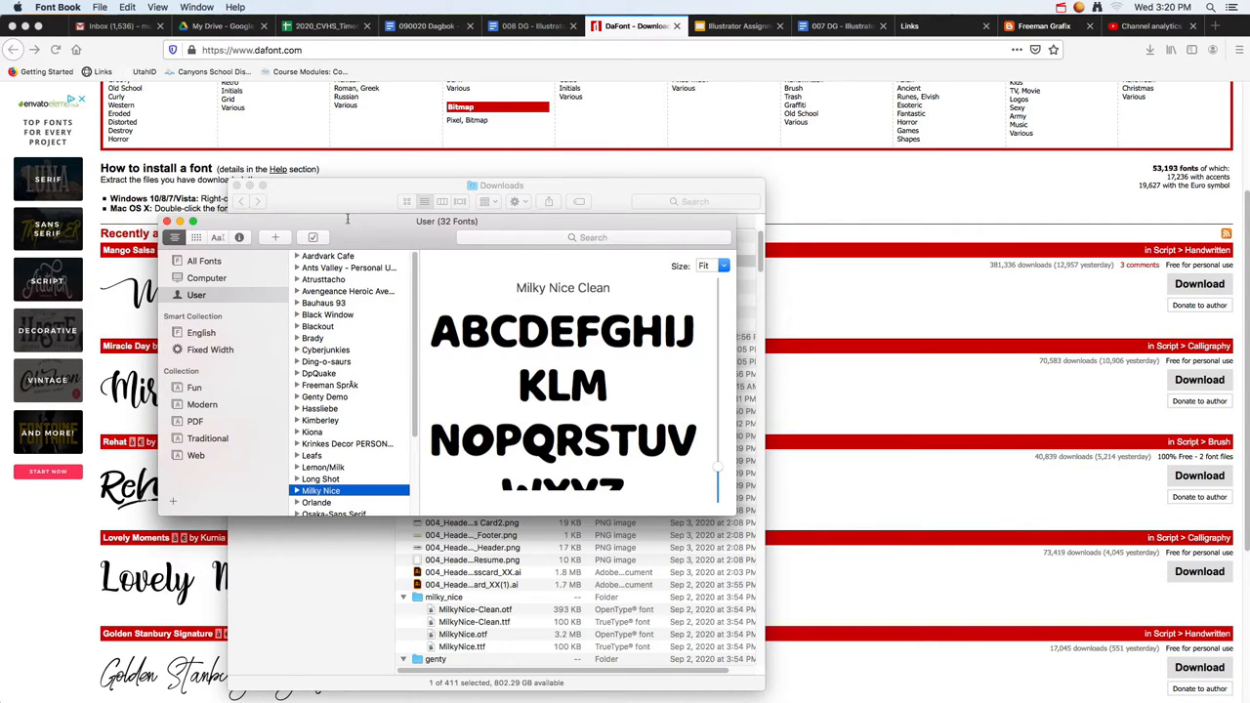
left_click_drag(360, 236, 674, 306)
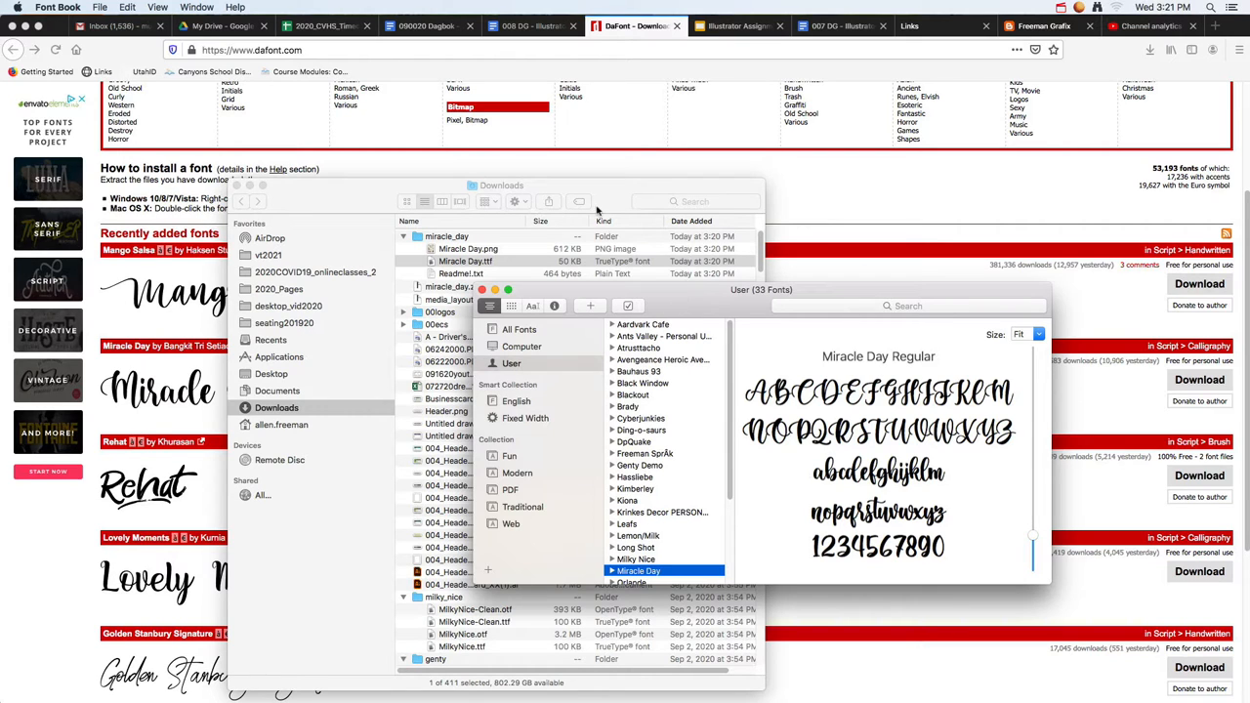
Switch to Illustrator, draw a square about 1.41 in wide near the artboard's upper-left corner and fill it red.
key("super+Tab")
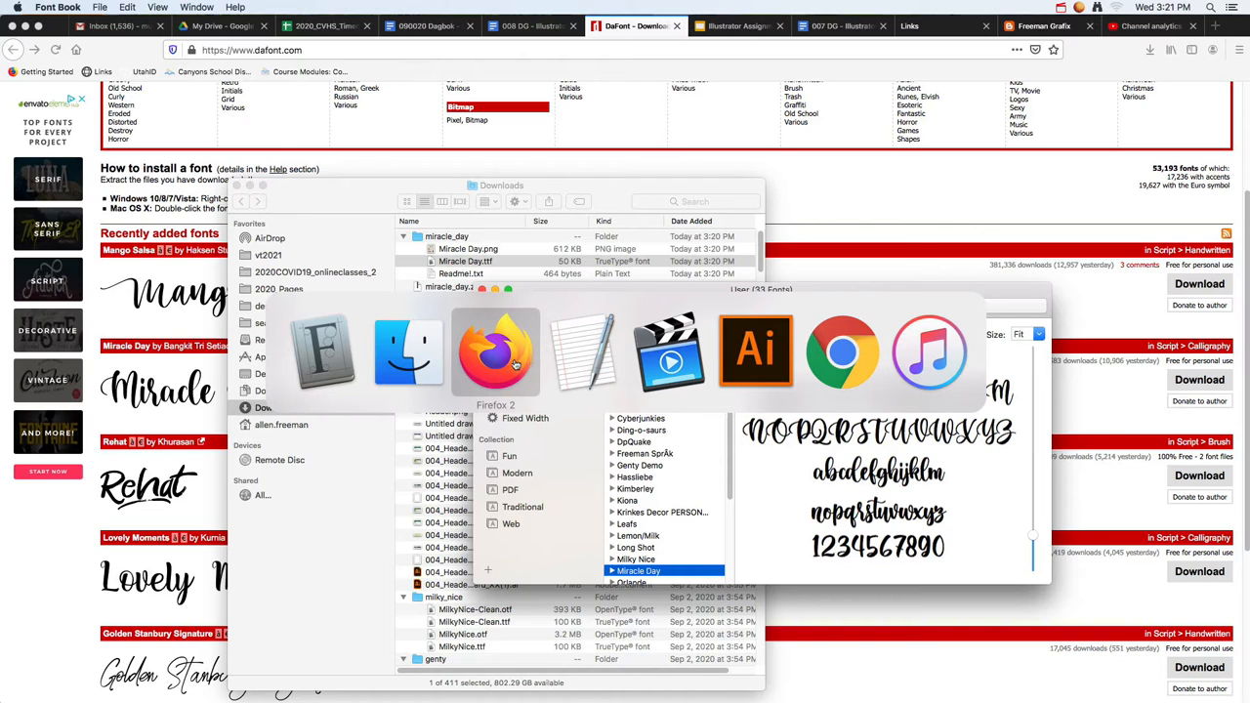
left_click(755, 350)
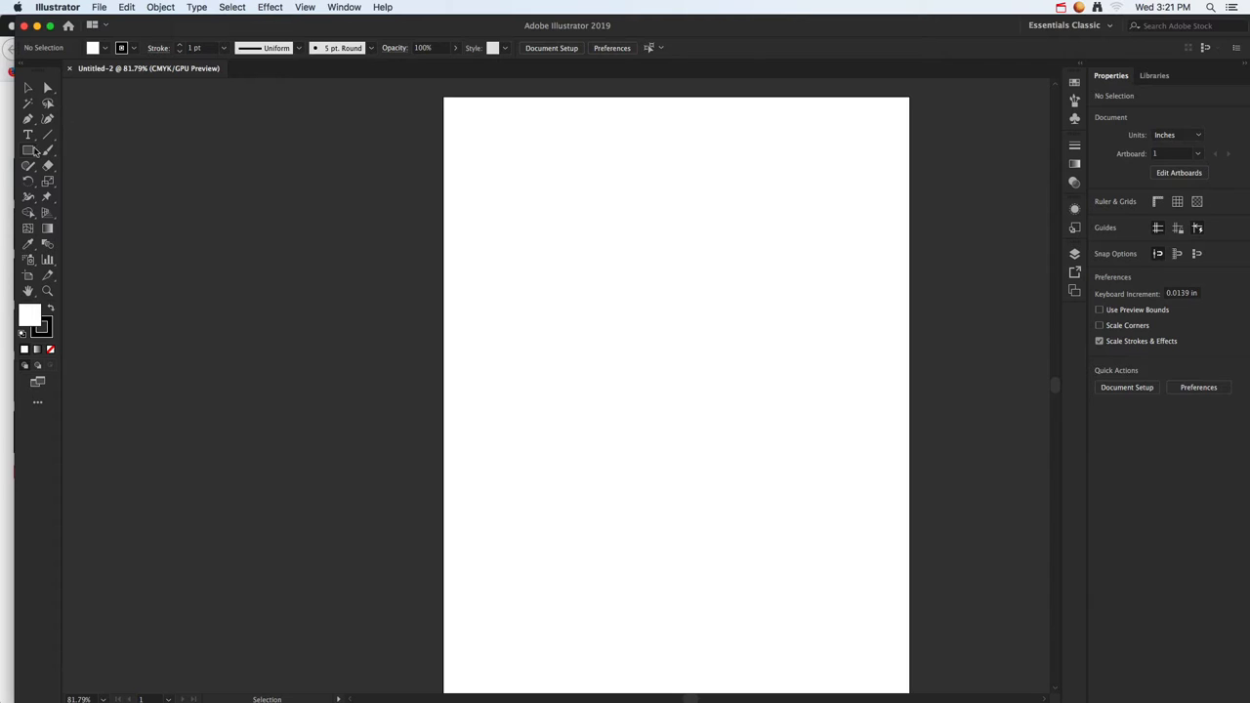
left_click(29, 152)
left_click_drag(473, 155, 551, 231)
double_click(31, 315)
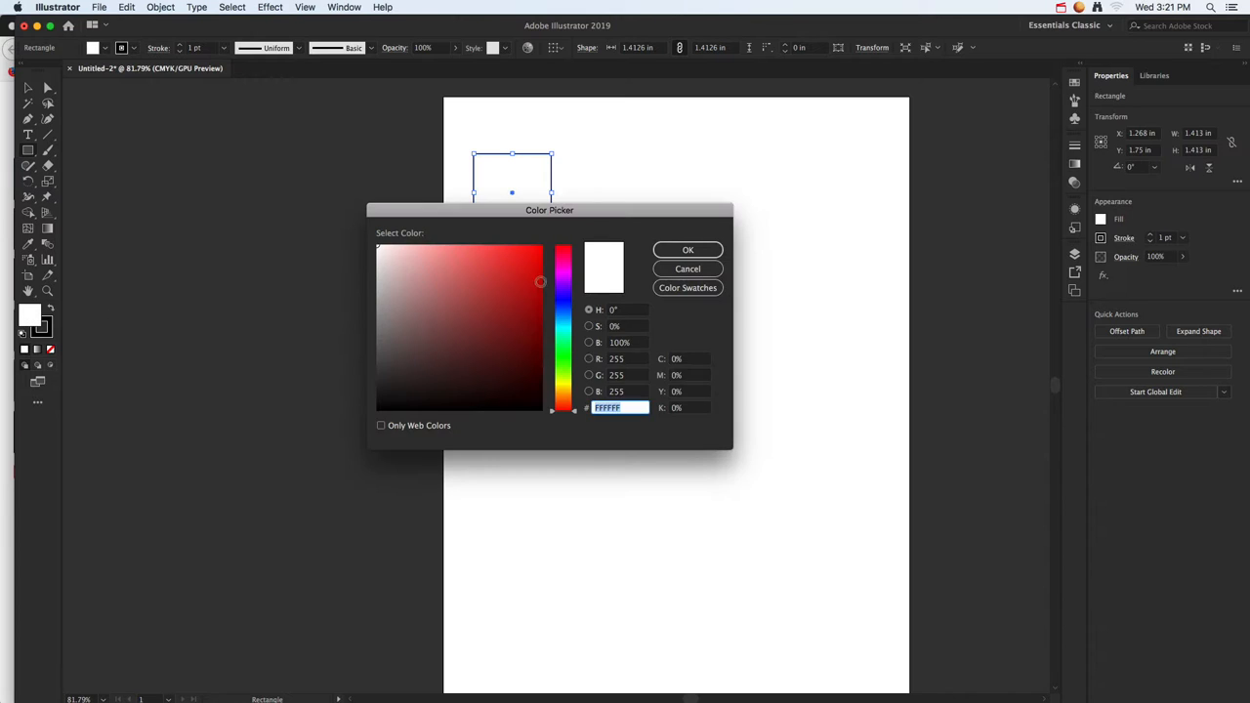
left_click(531, 271)
left_click(658, 251)
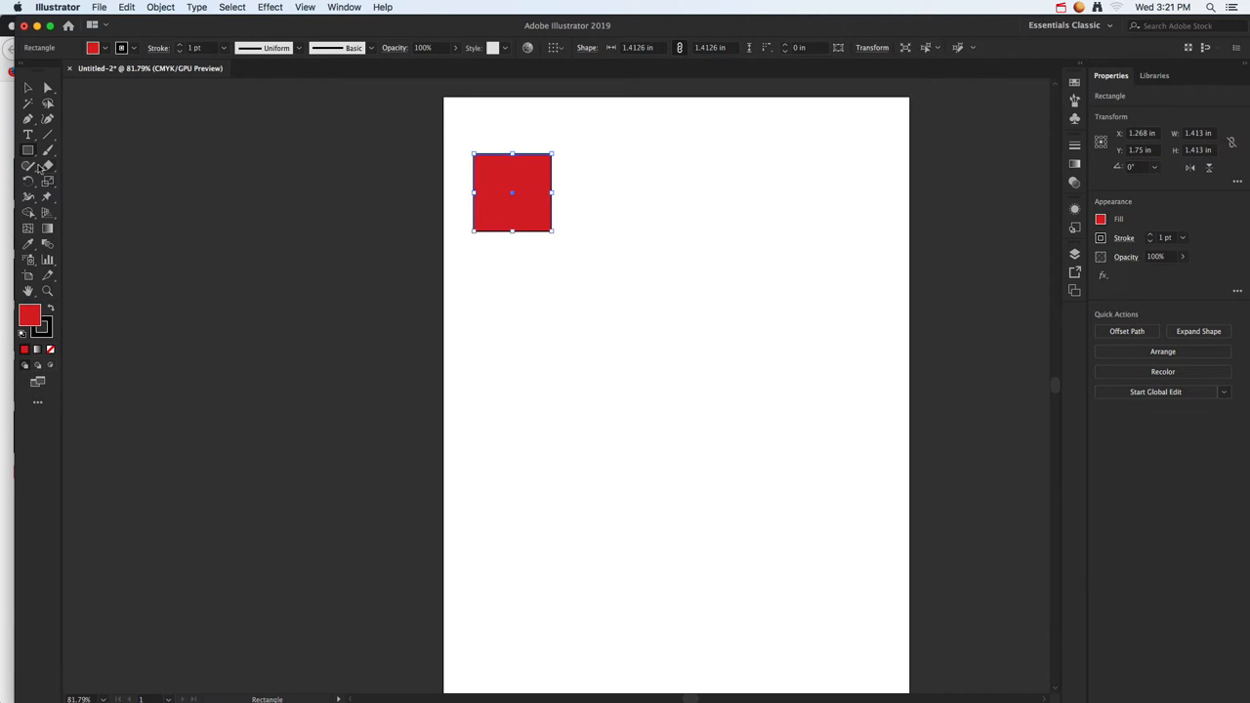
Draw a closed three-peaked mountain shape with a flat base to the right of the square using the Pen tool.
left_click(30, 119)
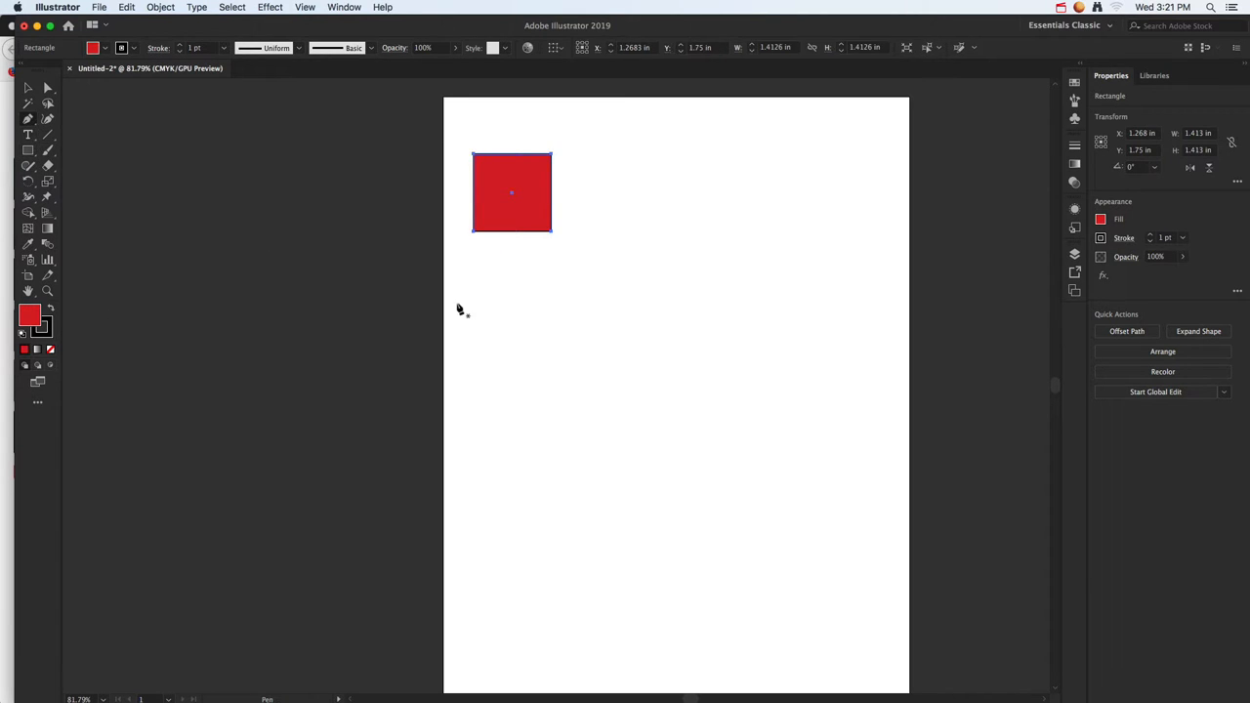
left_click(710, 271)
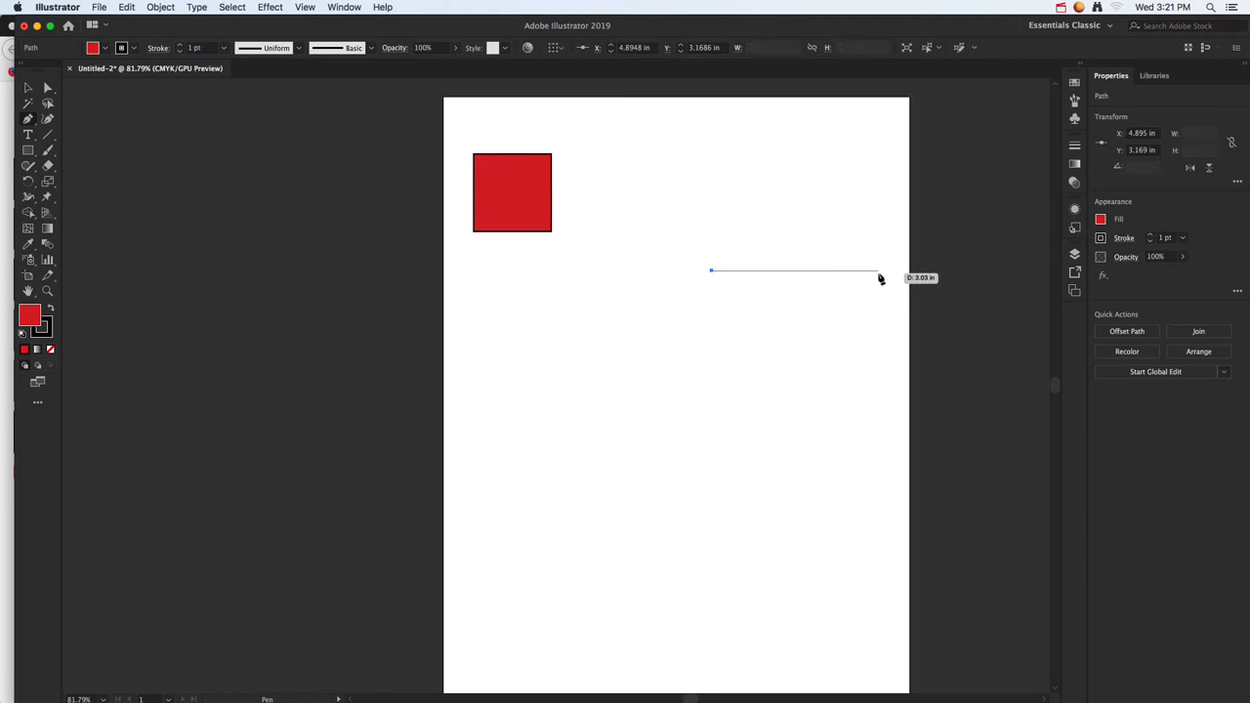
left_click(878, 270)
left_click(845, 216)
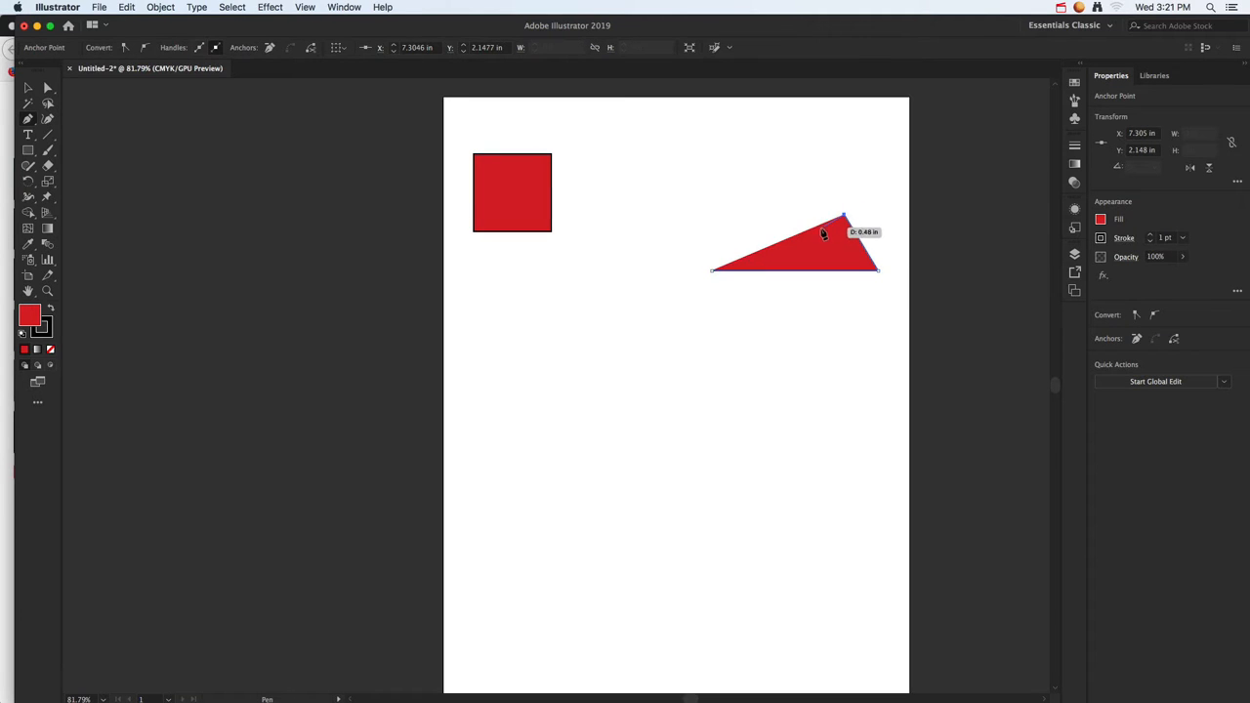
left_click_drag(818, 231, 789, 178)
left_click(788, 179)
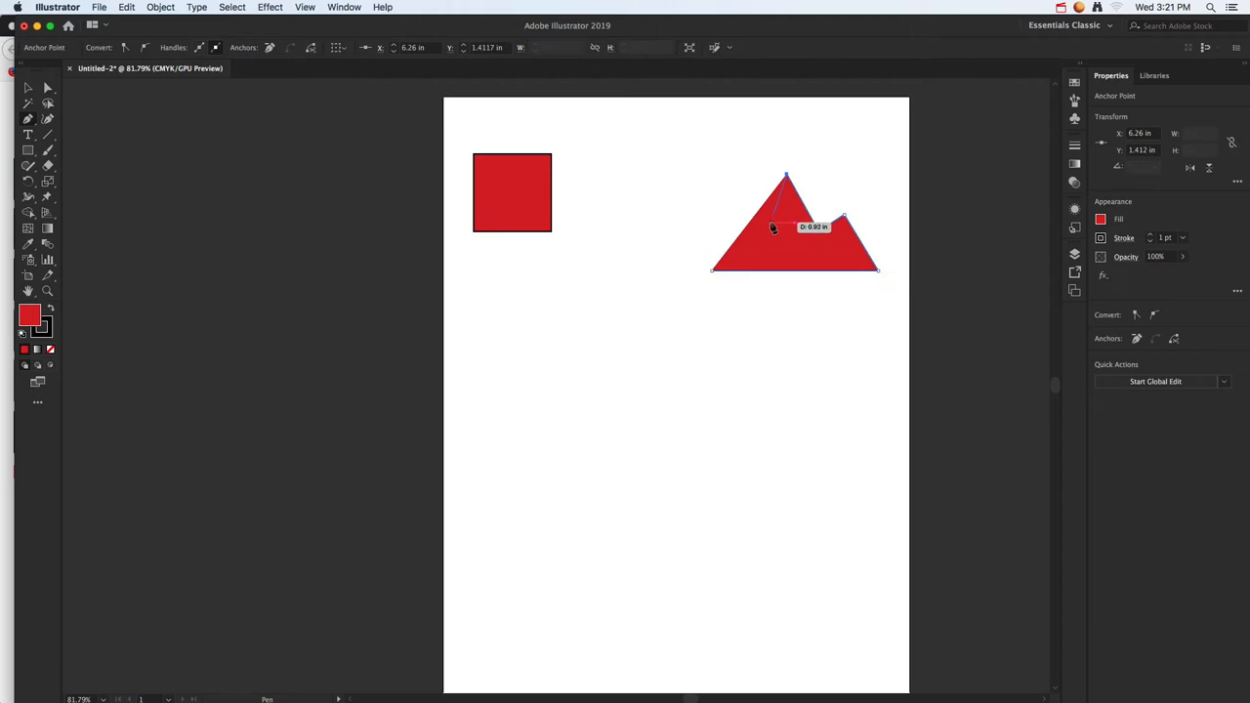
left_click(764, 228)
left_click(743, 213)
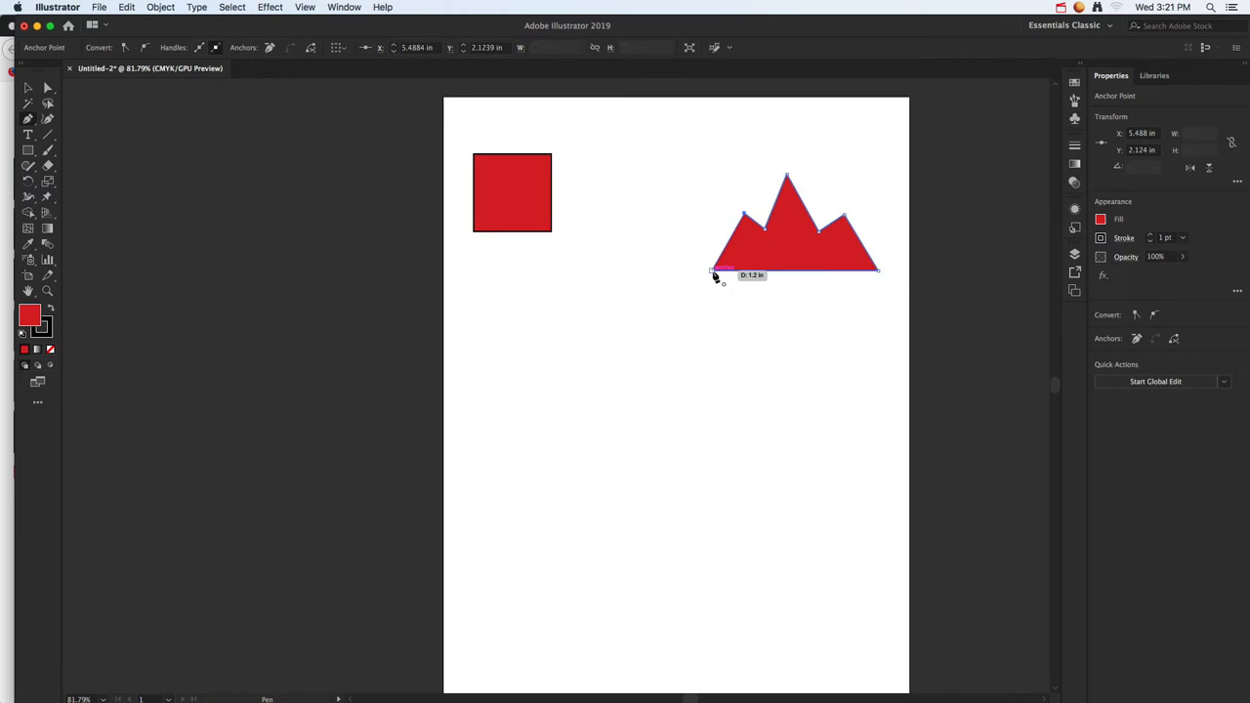
left_click(712, 270)
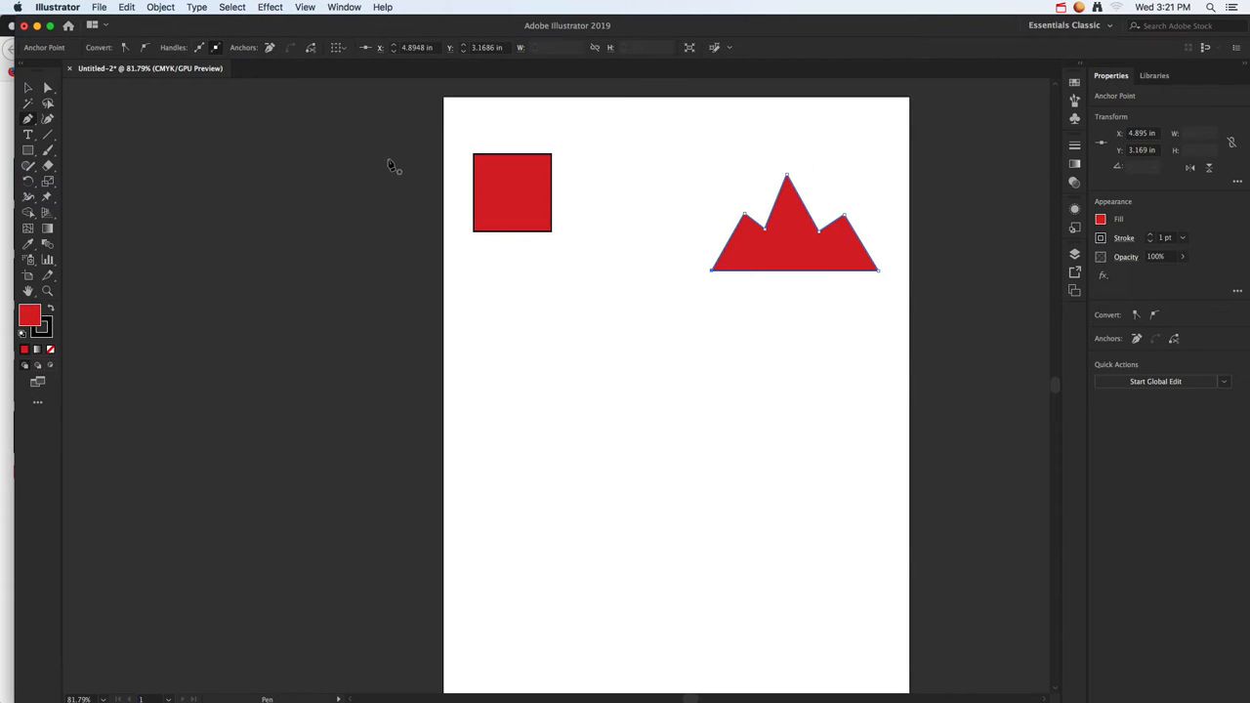
Move the red square slightly down, rotate it 45° into a diamond and place an overlapping copy to its right.
key("v")
left_click_drag(525, 195, 533, 229)
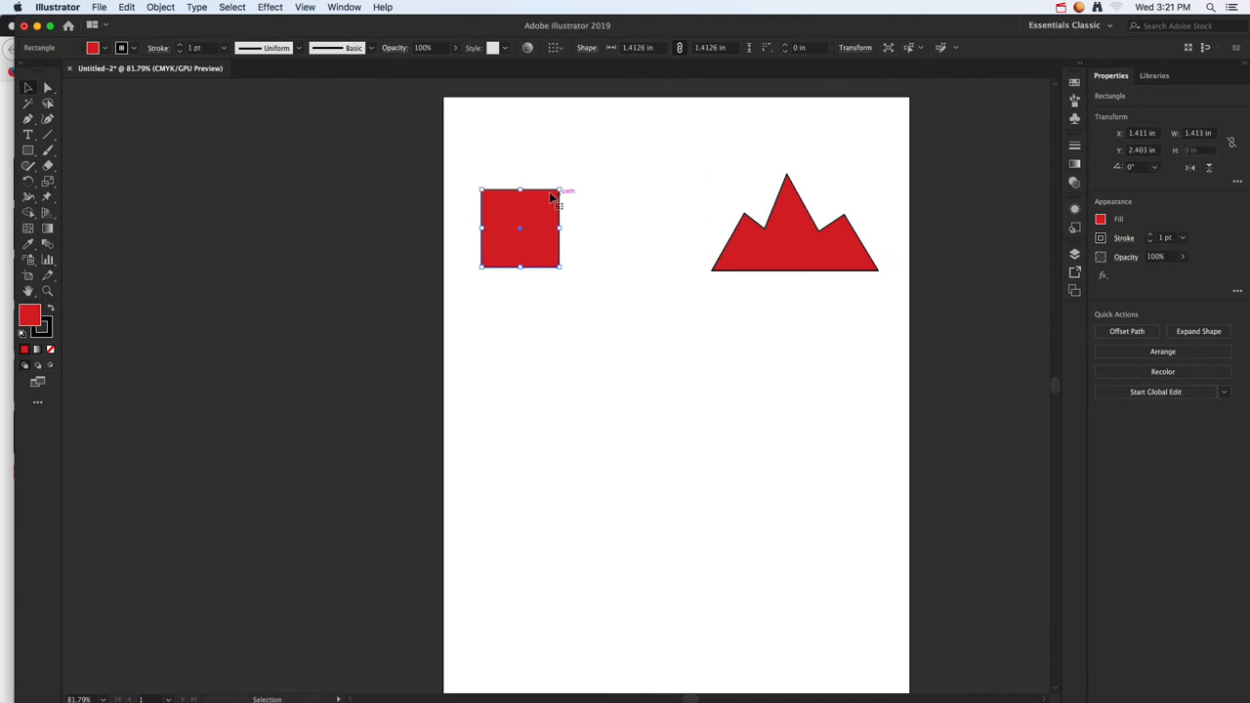
left_click_drag(565, 186, 520, 168)
left_click_drag(541, 223, 622, 228, "alt")
Reset both diamonds to the default white fill and black stroke, and draw a horizontal line about 4.4 in long through their centers.
left_click_drag(462, 147, 598, 306)
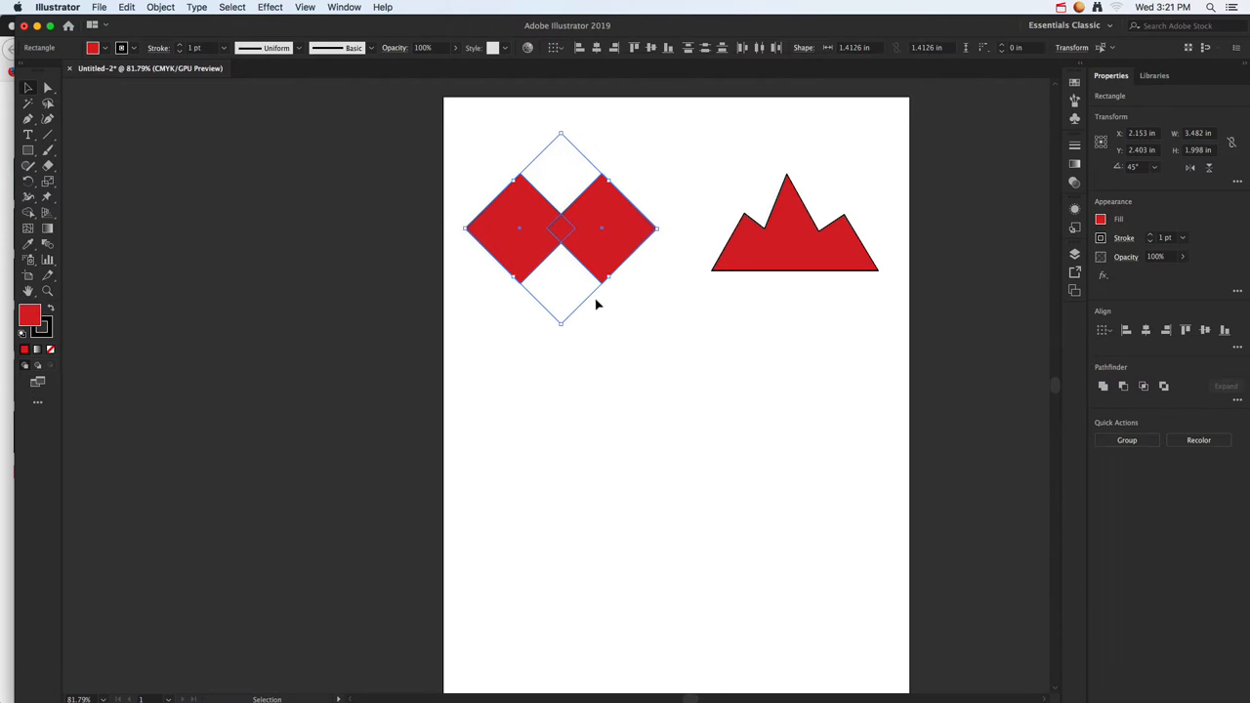
left_click(23, 334)
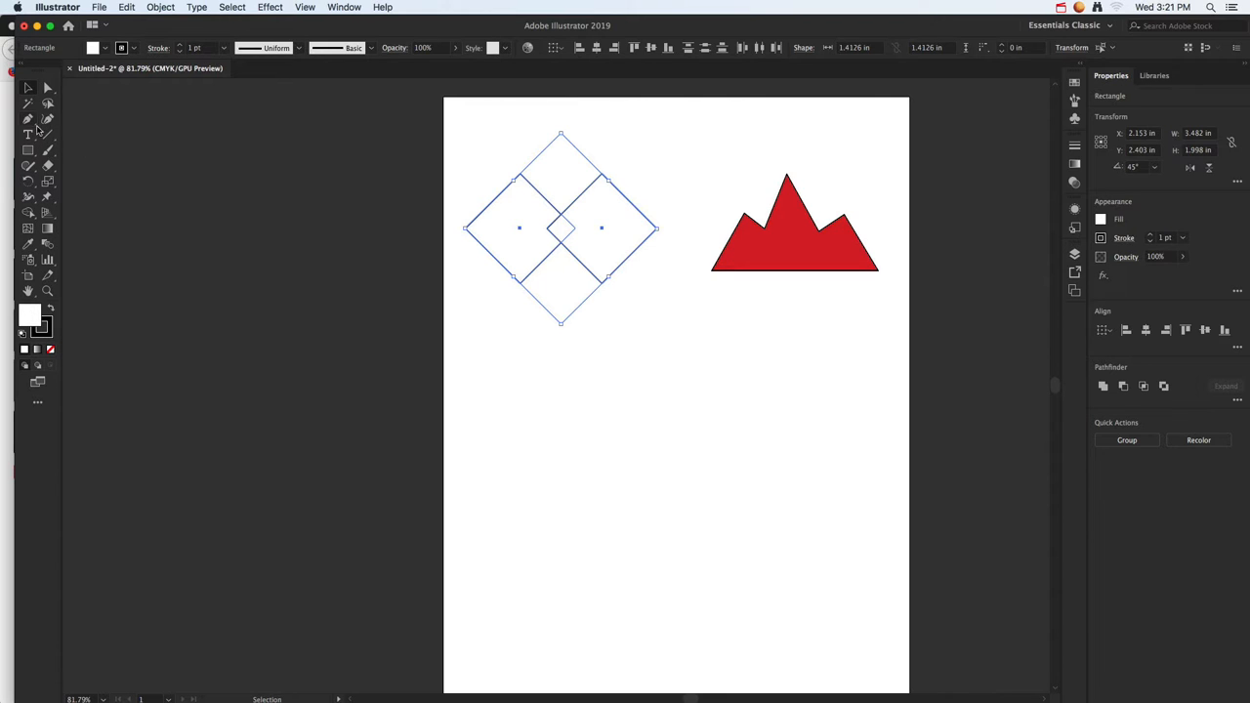
left_click(47, 133)
left_click_drag(465, 228, 688, 229)
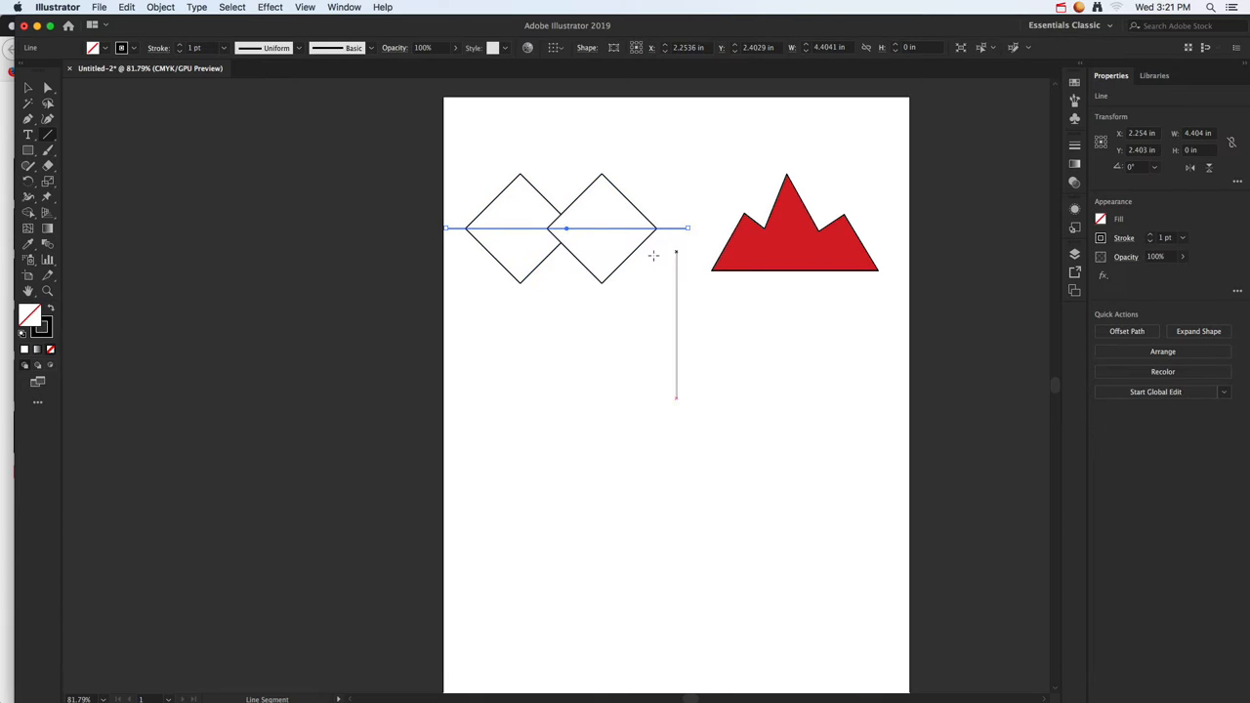
Select both diamonds and the line, and fill the diamonds' lower halves with near-black 050202 using the Shape Builder.
left_click(28, 89)
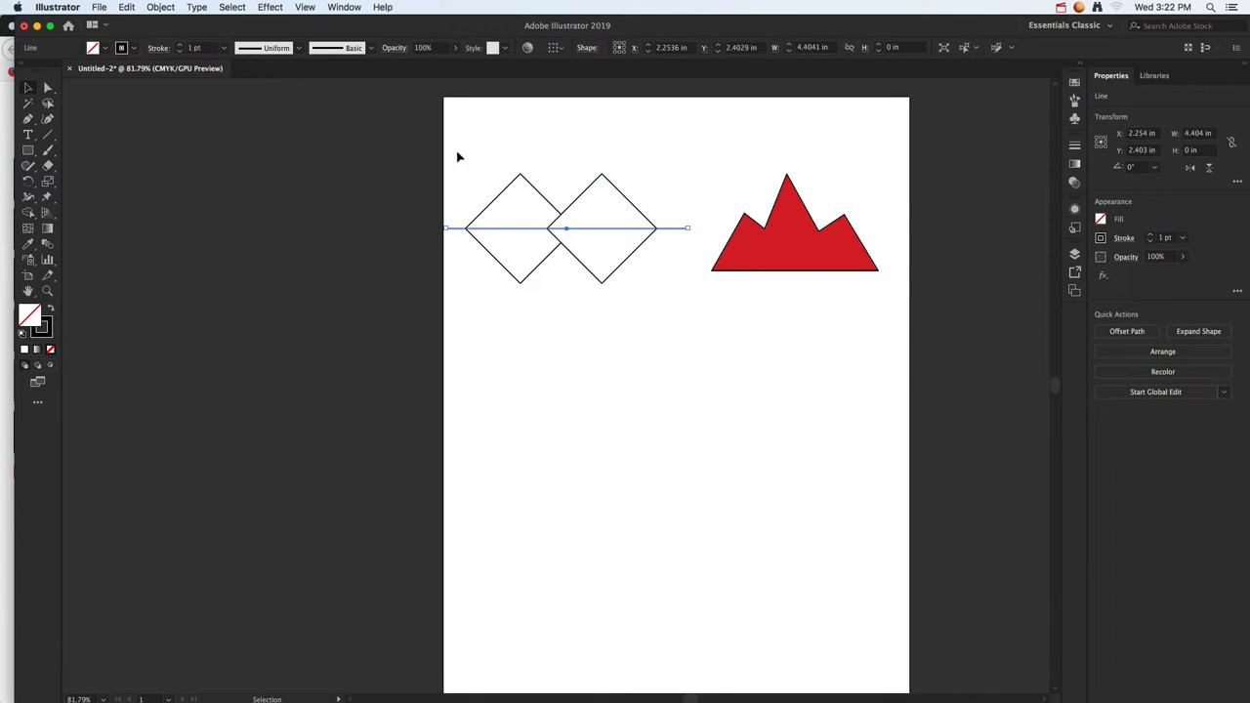
left_click_drag(458, 157, 654, 324)
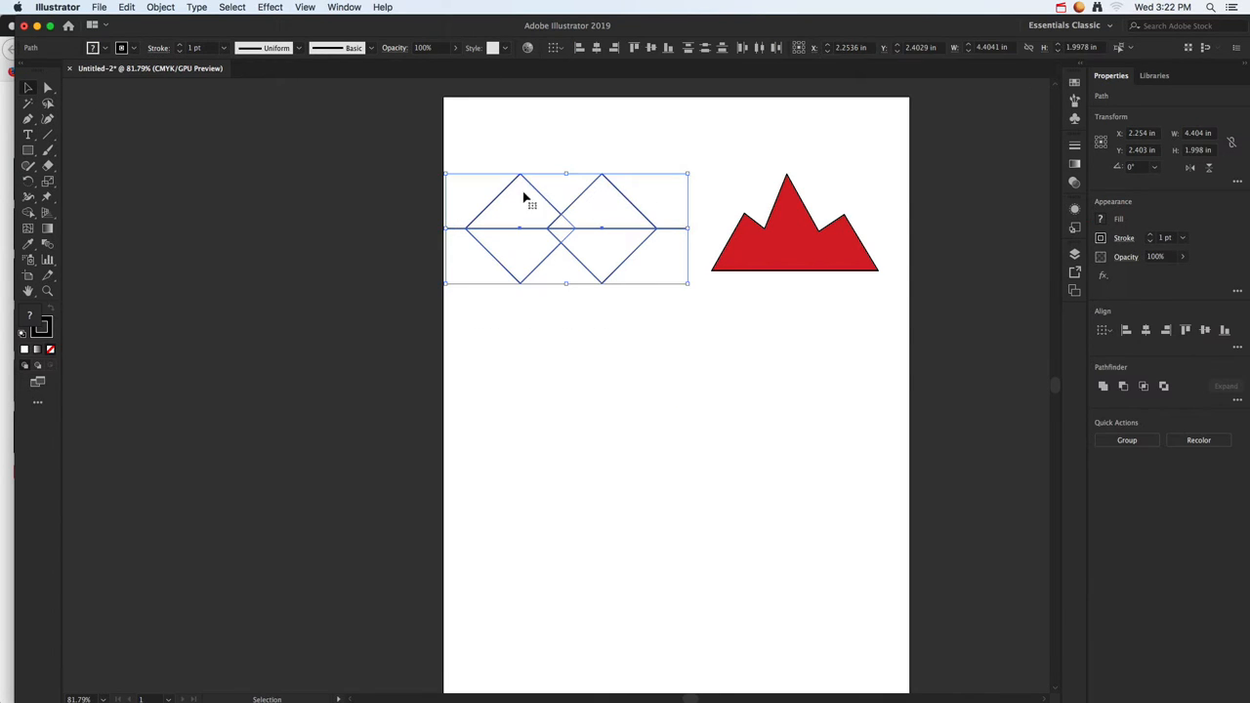
left_click(29, 212)
left_click(30, 315)
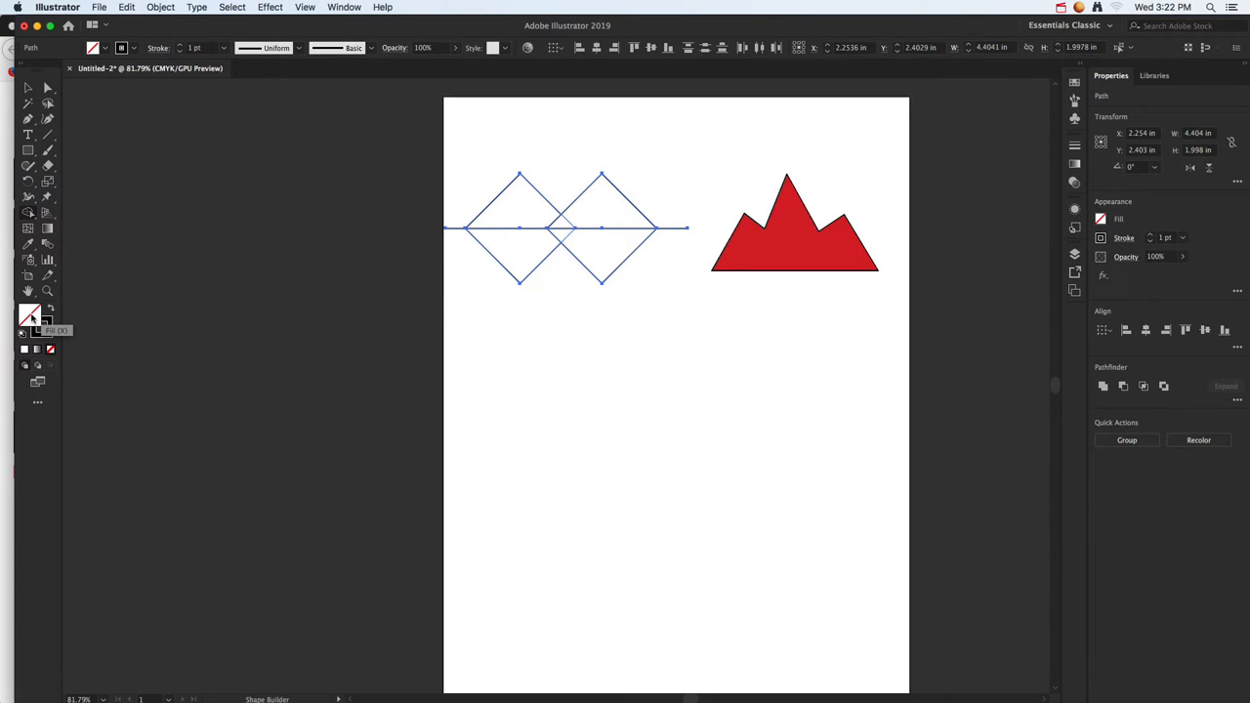
double_click(30, 316)
left_click(532, 387)
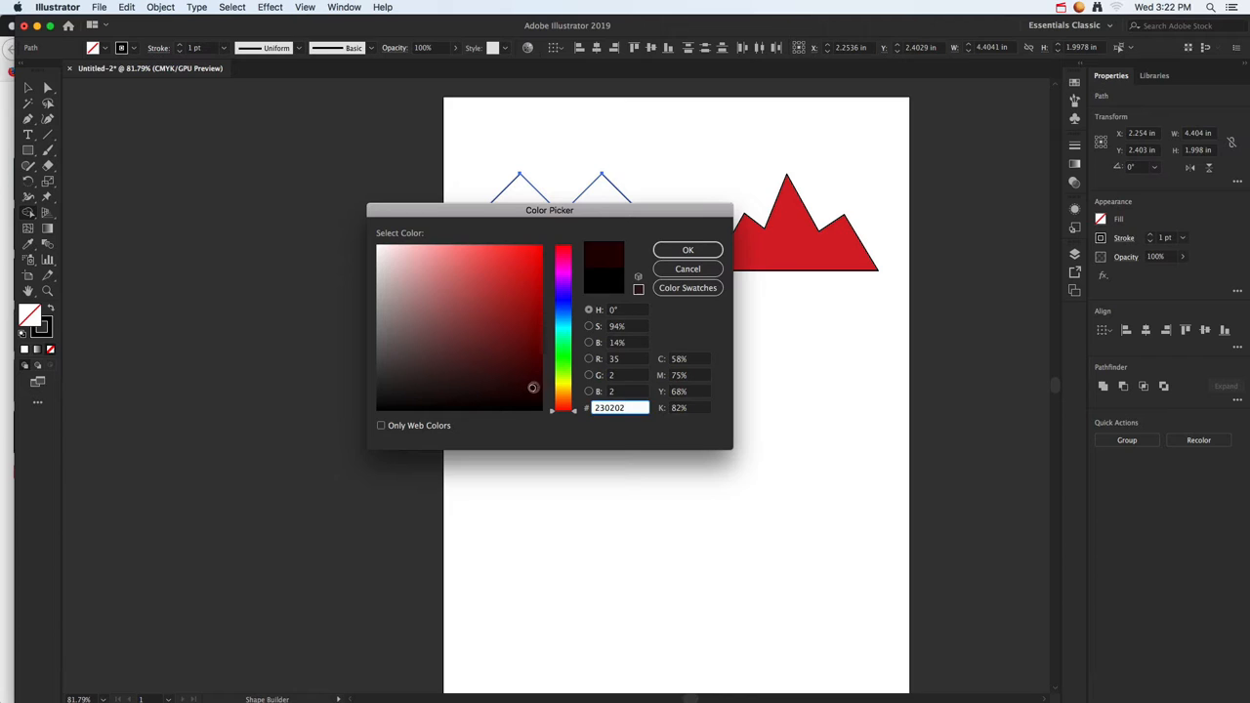
left_click_drag(532, 388, 485, 407)
left_click(660, 253)
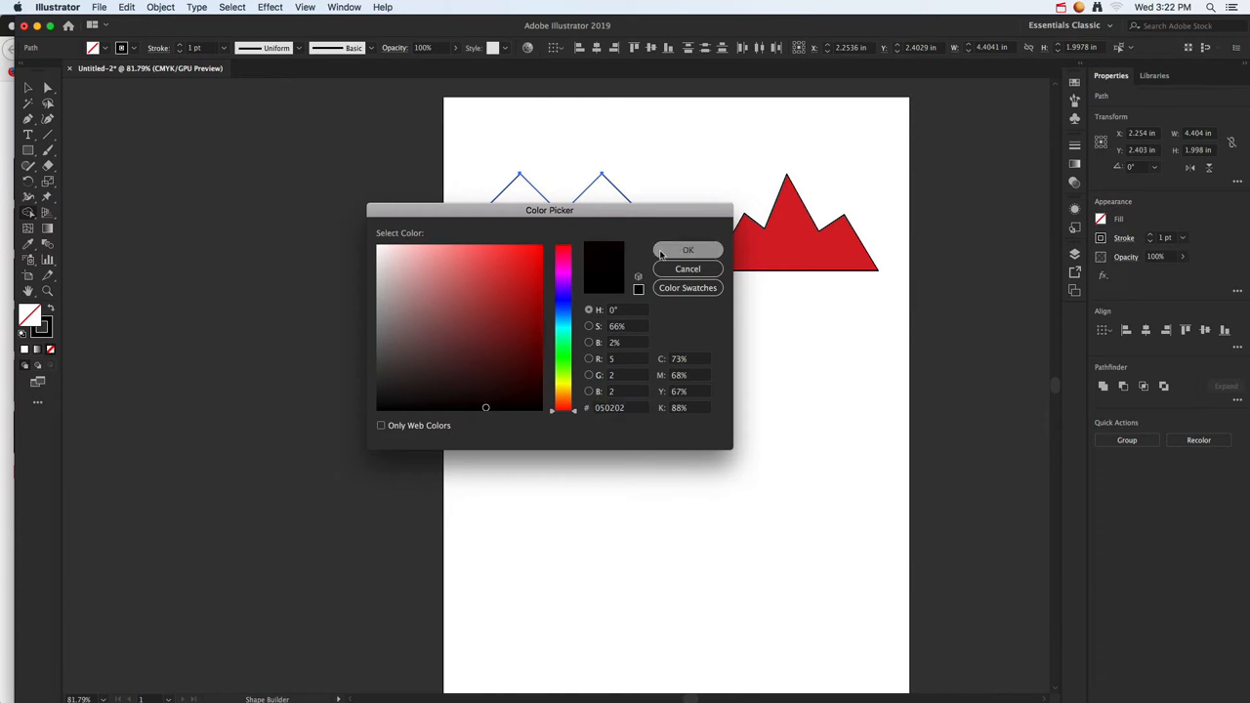
left_click(521, 256)
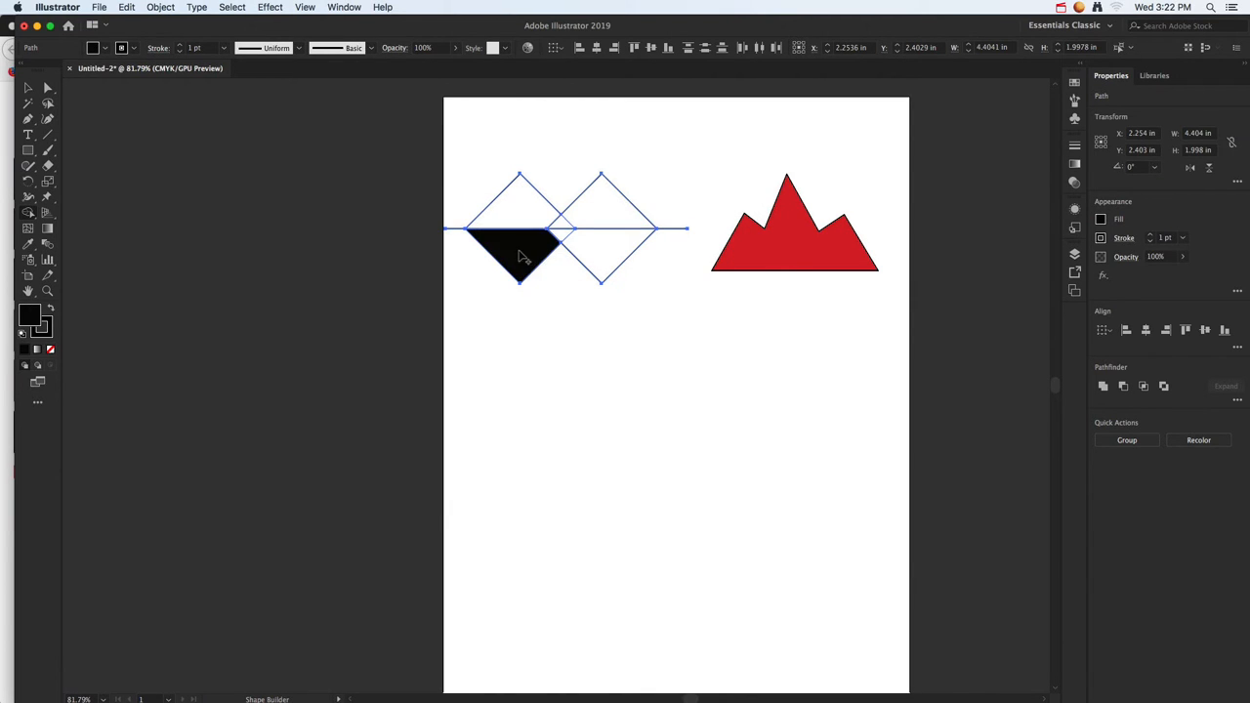
left_click(585, 251)
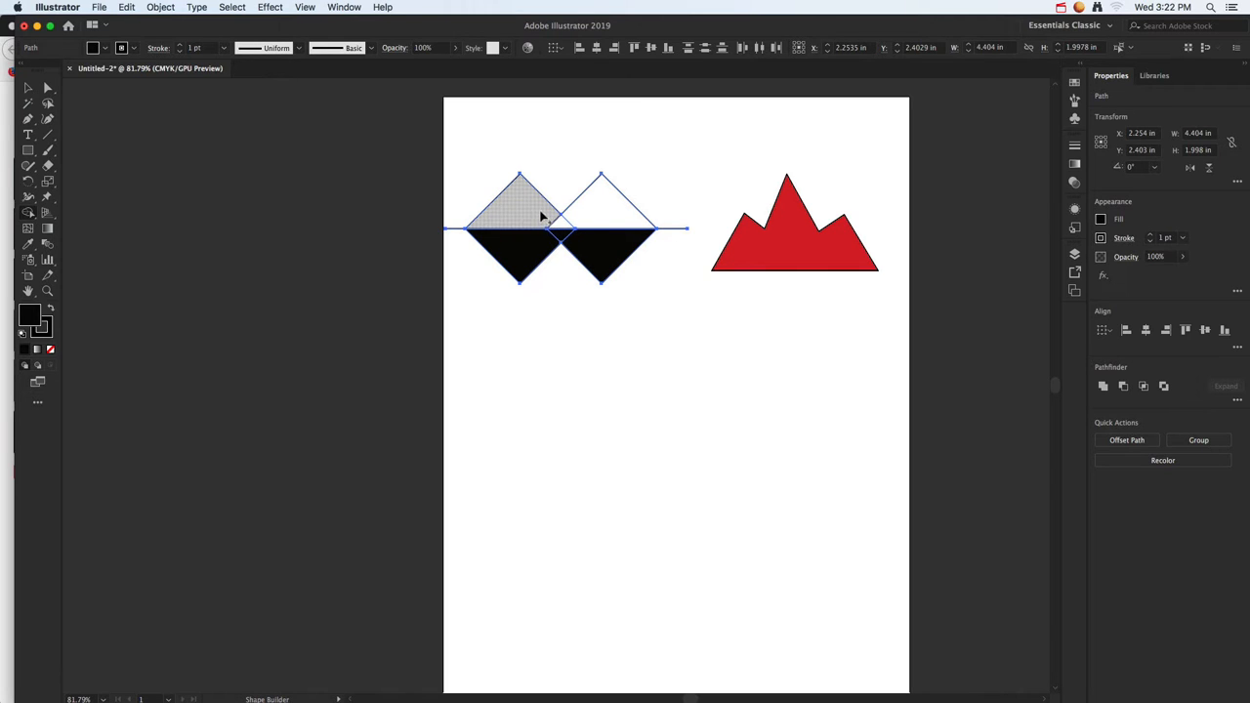
Merge the central overlap pieces into the left diamond's upper and lower halves, and fill its upper half white.
left_click(548, 221)
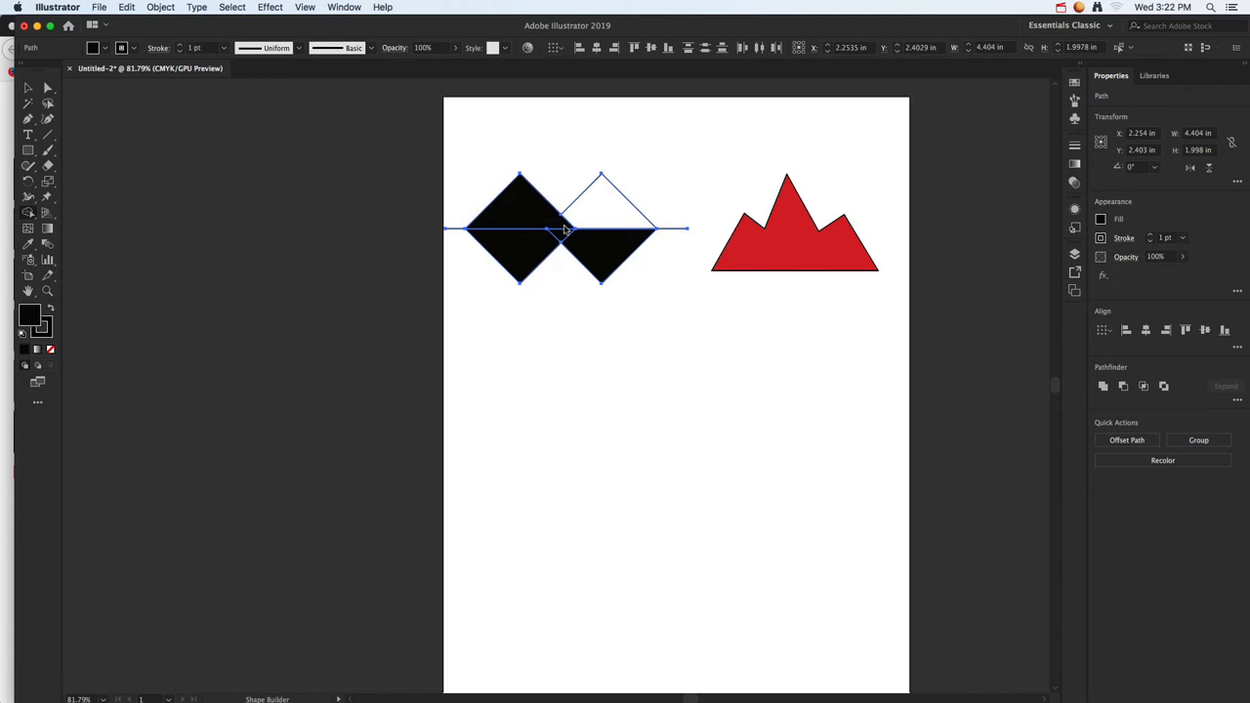
left_click(547, 246)
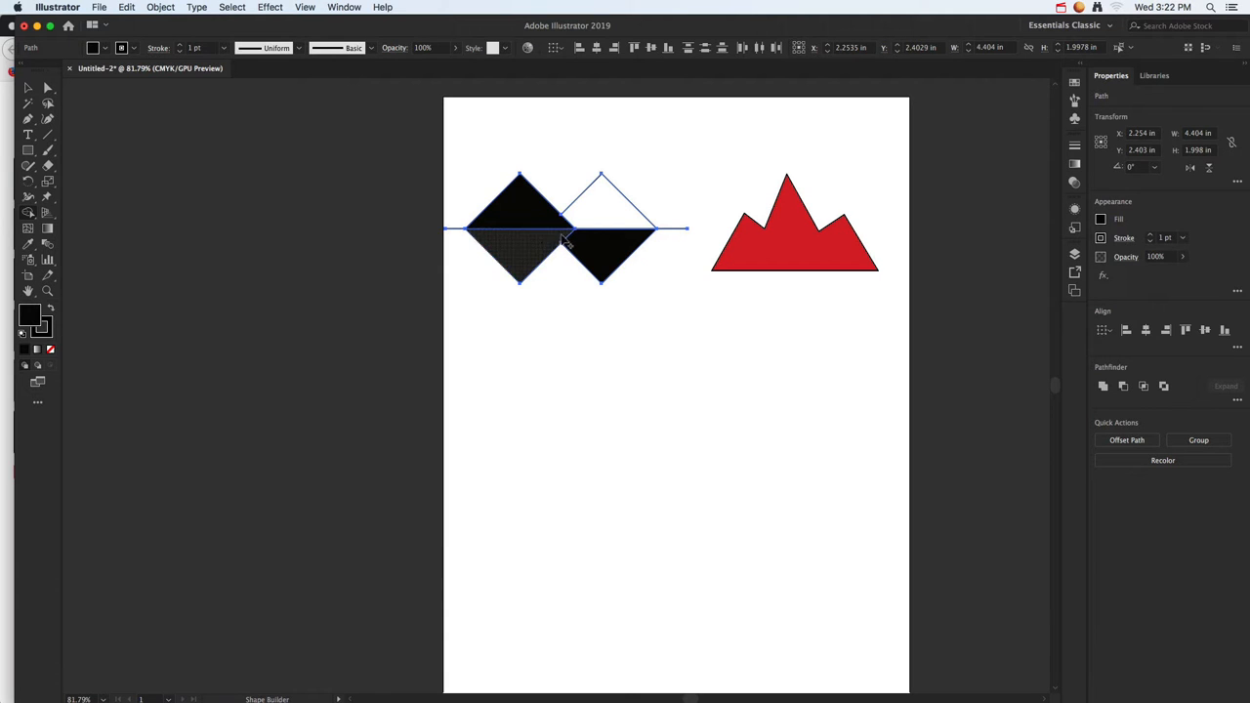
double_click(30, 320)
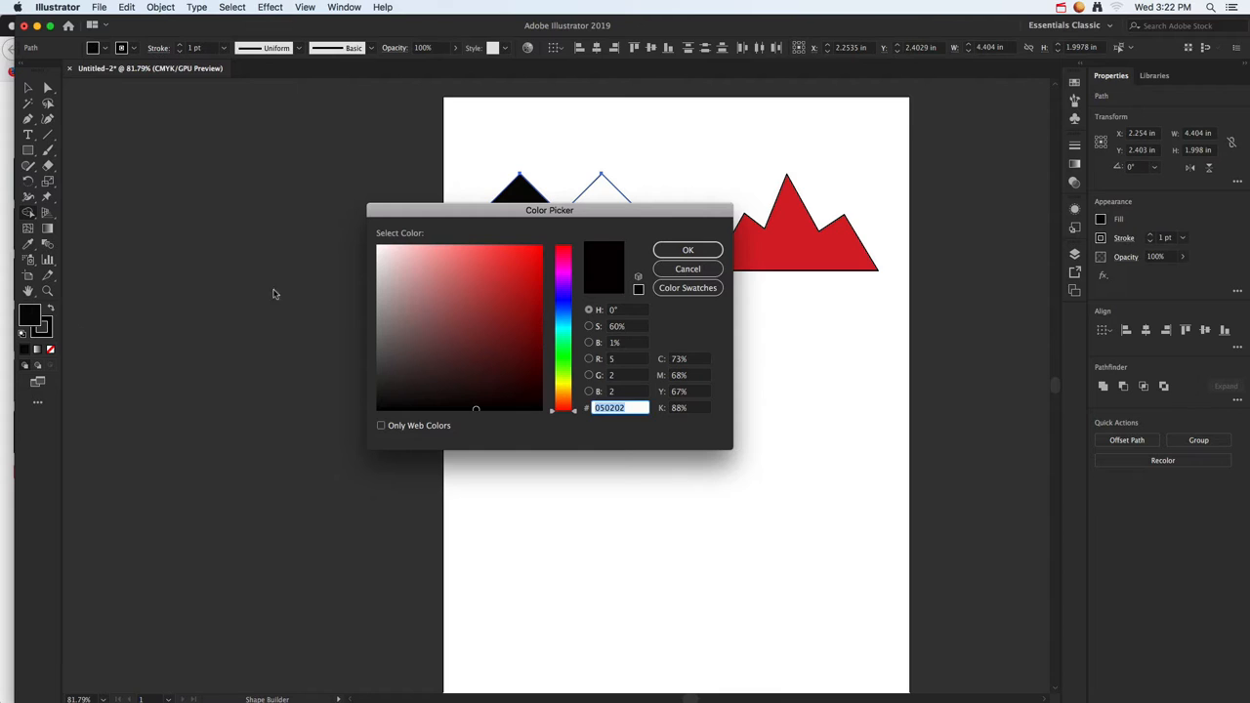
left_click(378, 247)
left_click(688, 249)
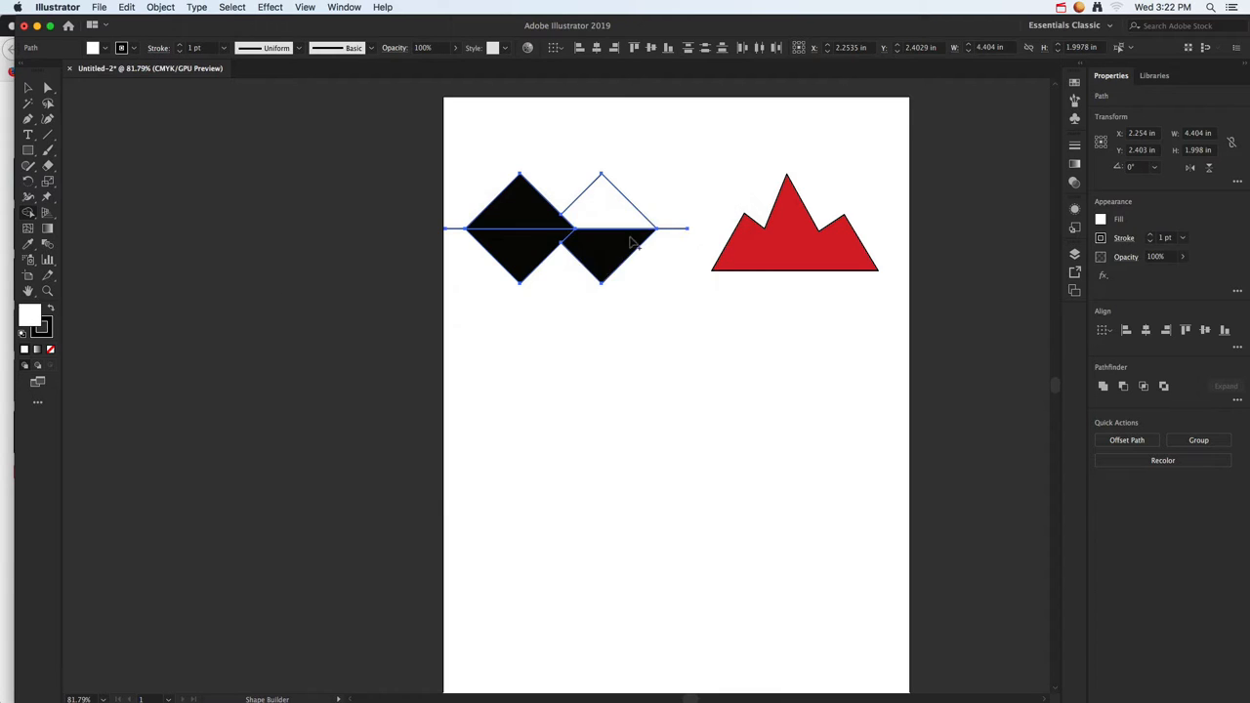
left_click(529, 207)
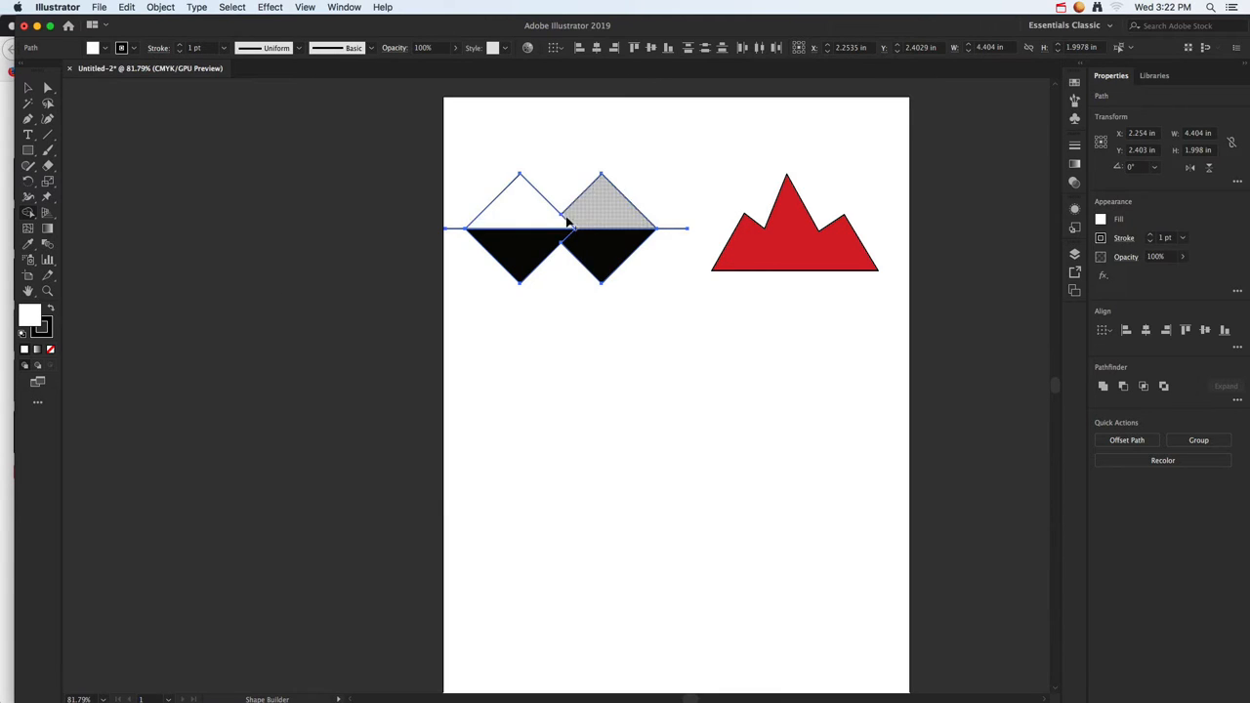
Remove the line ends protruding beyond the diamonds with the Shape Builder, and move the diamond artwork up and slightly left.
left_click(455, 229, "alt")
left_click(672, 230, "alt")
left_click(30, 88)
left_click(475, 184)
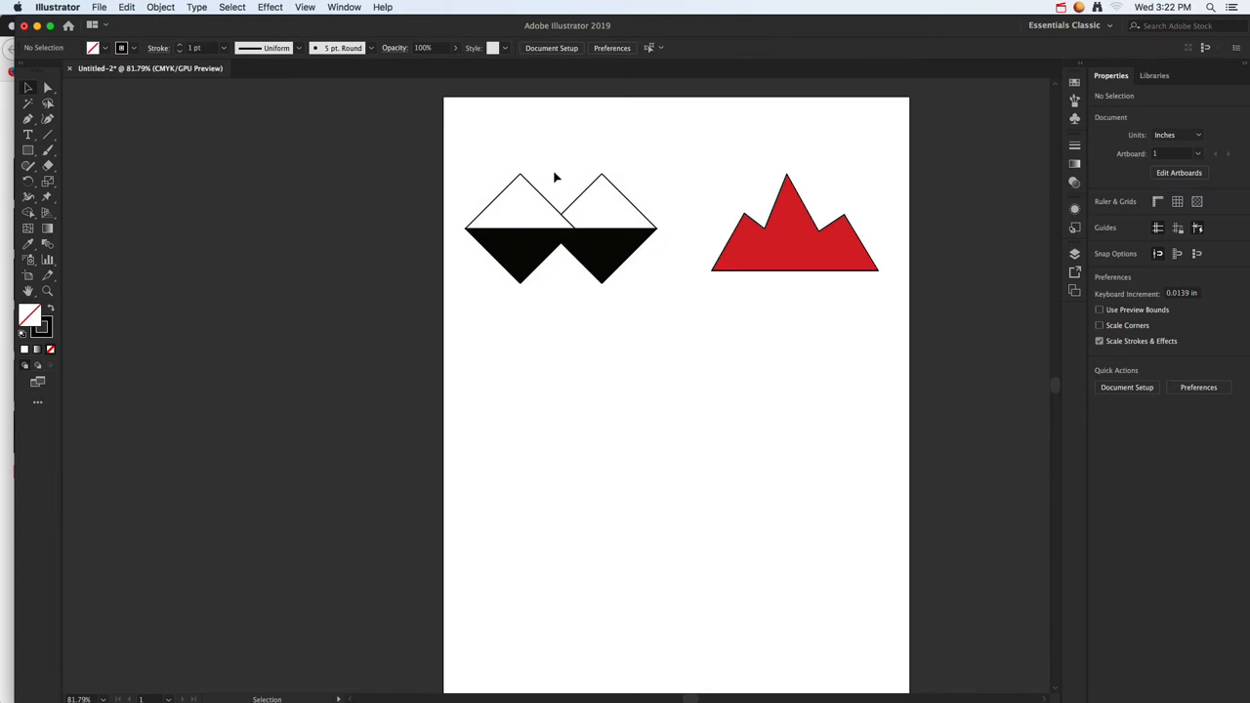
left_click_drag(472, 132, 645, 315)
left_click_drag(611, 260, 602, 231)
Draw a circle about 1.33 in wide over the red mountain's central and right peaks and send it to the back.
left_click(778, 237)
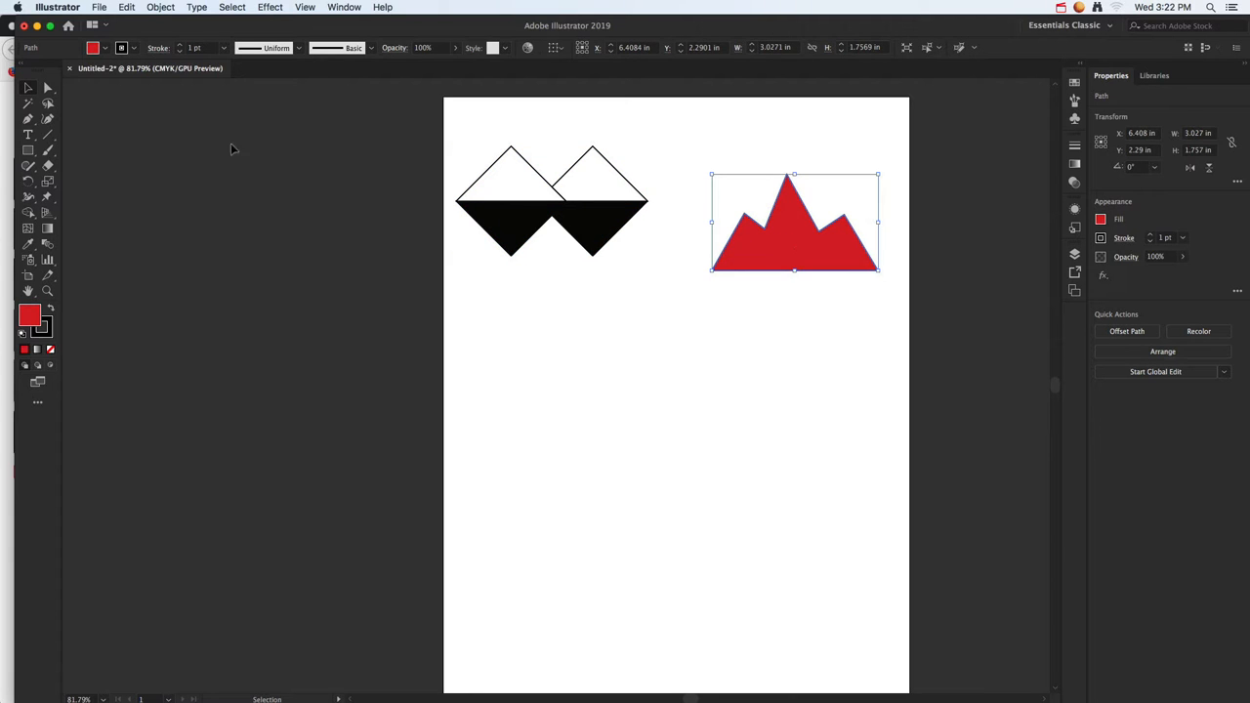
left_click_drag(28, 151, 93, 180)
left_click_drag(668, 317, 822, 222)
key("v")
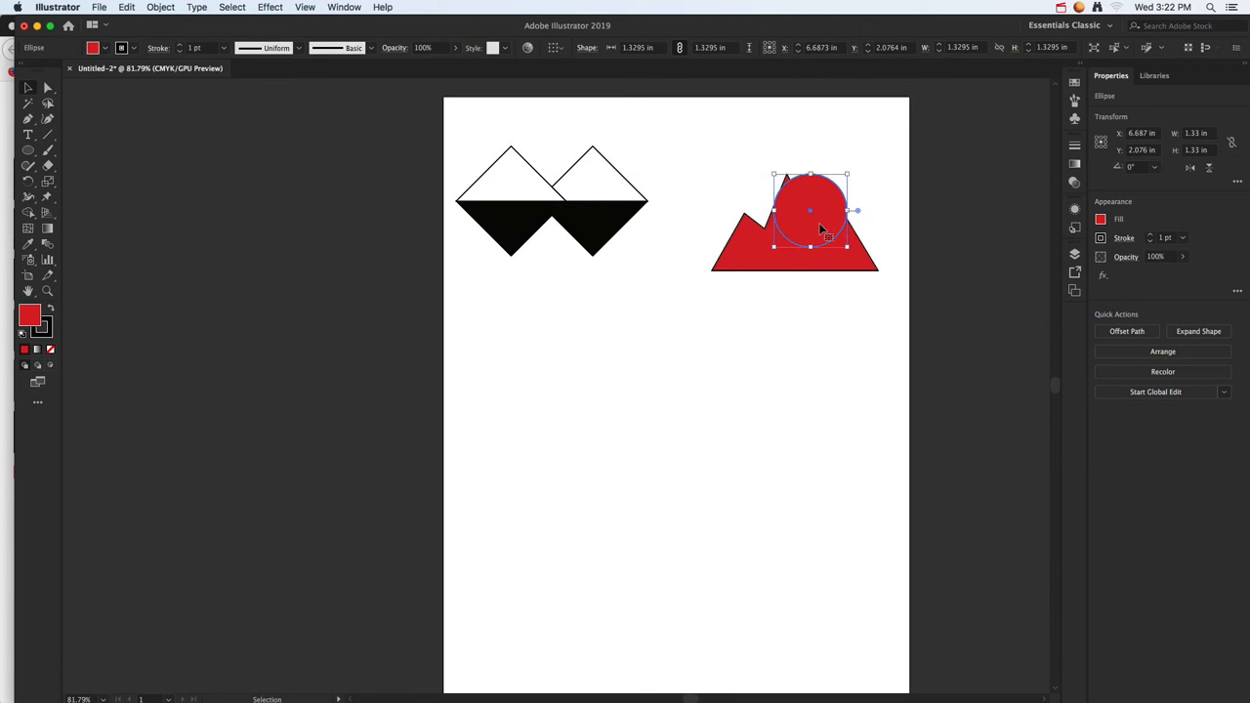
right_click(822, 223)
mouse_move(869, 419)
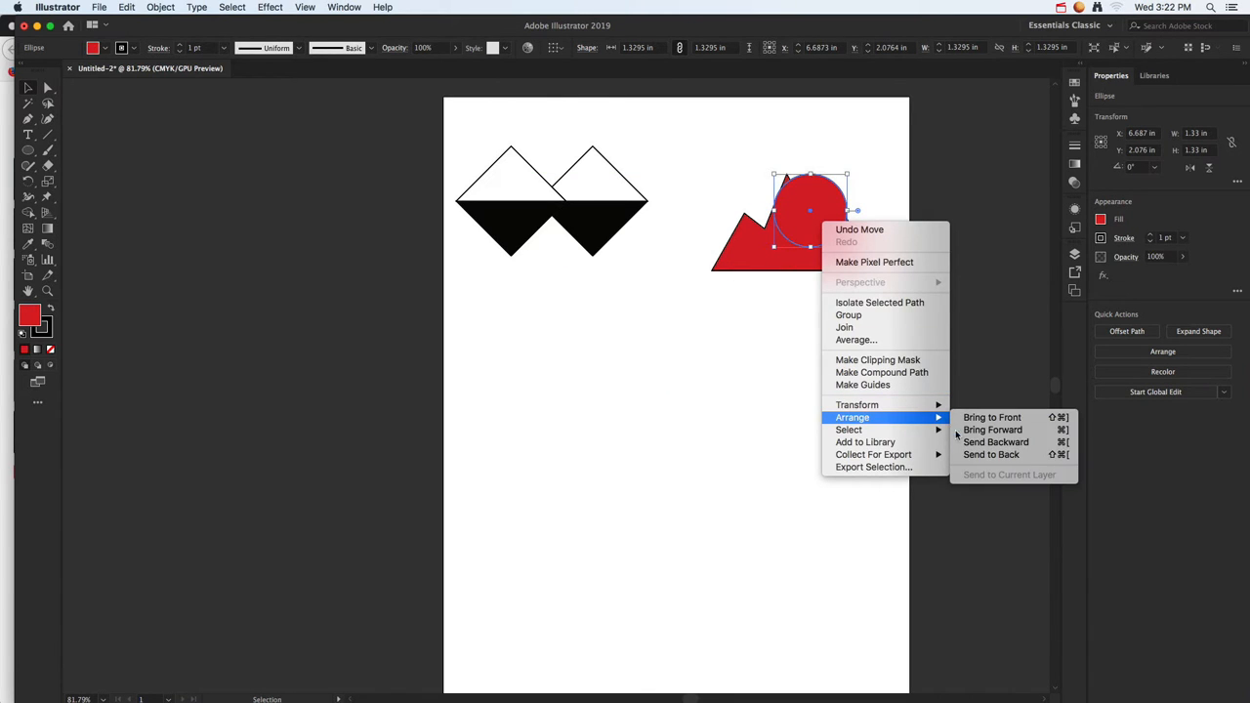
left_click(986, 456)
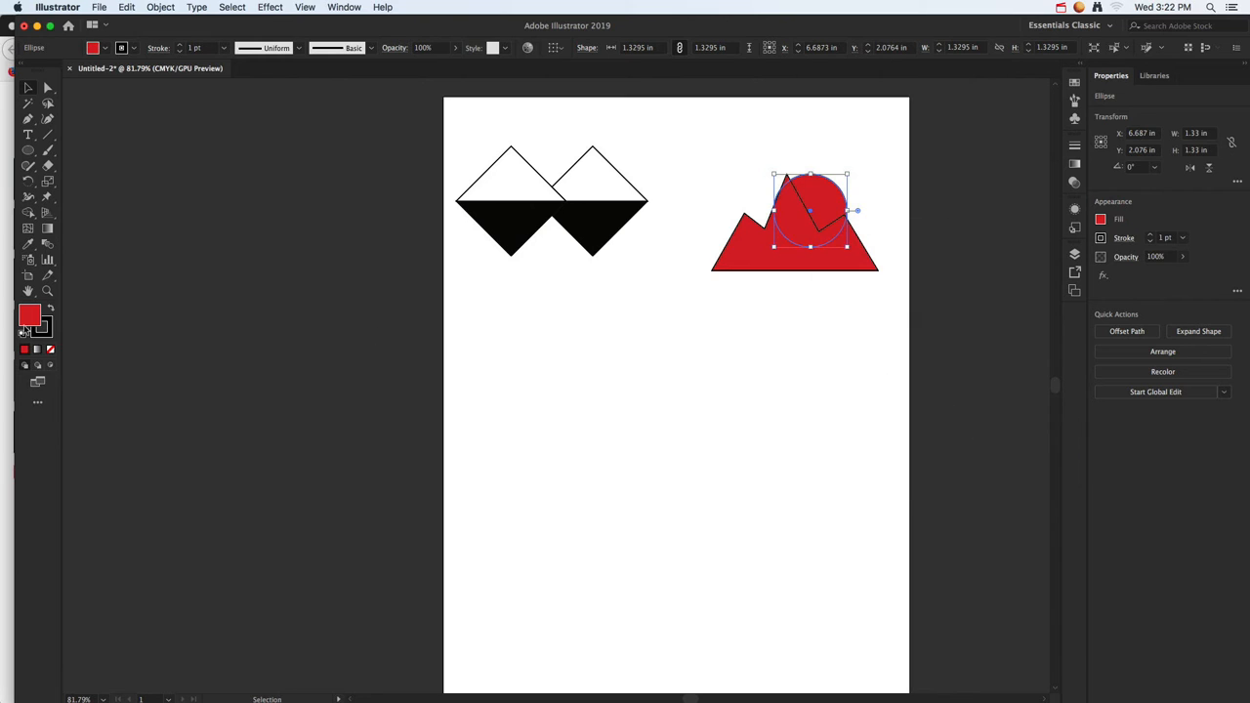
Fill the circle behind the mountain with yellow E8F716.
double_click(27, 317)
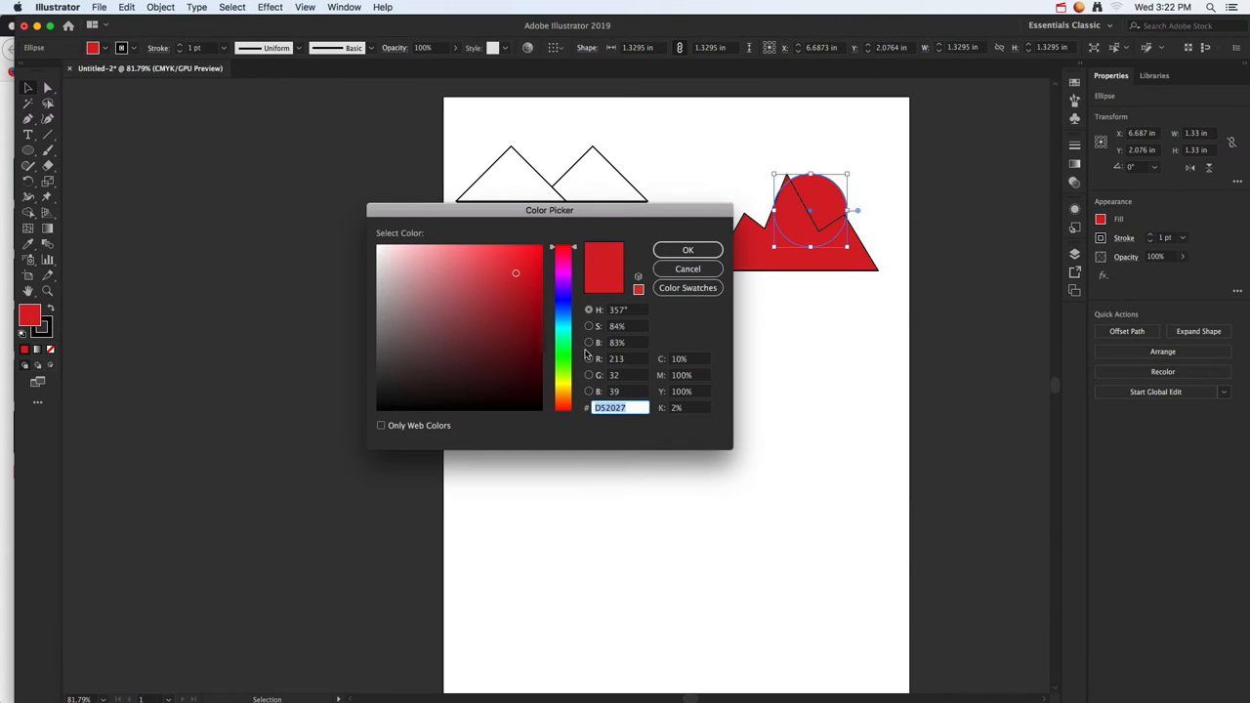
left_click(563, 380)
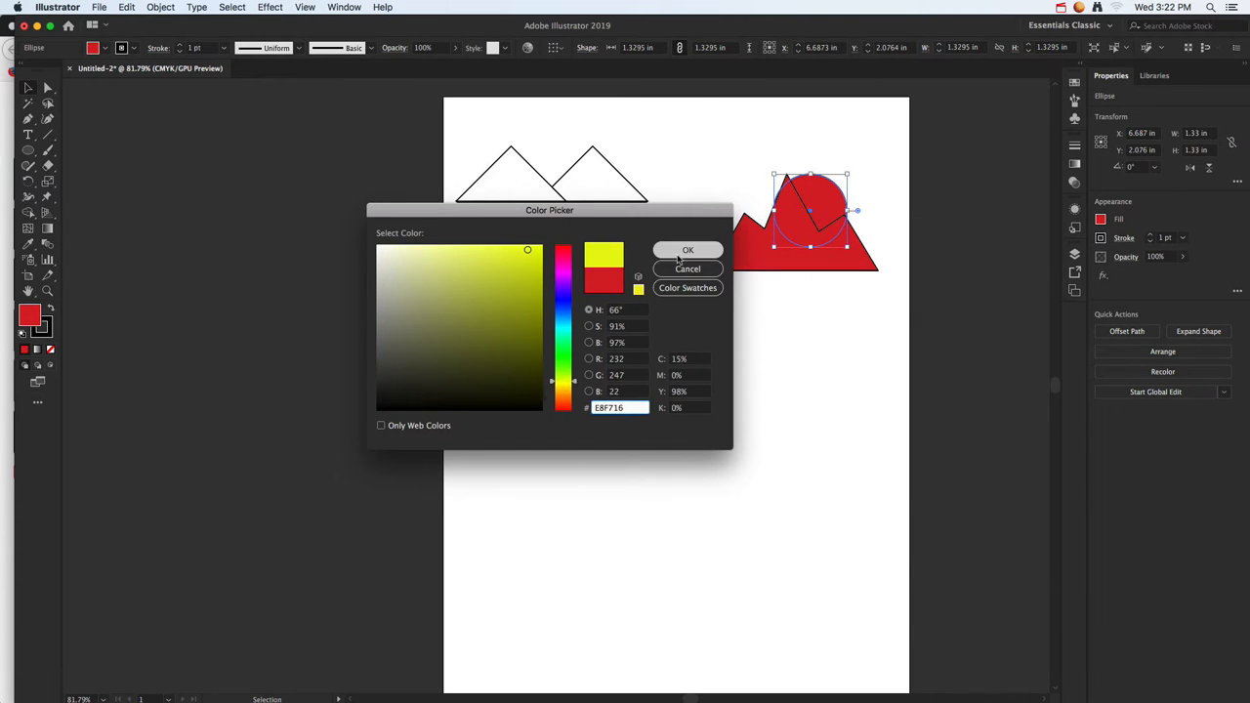
left_click(688, 250)
Give the three-peaked mountain a black fill and white stroke, and shift it about 0.2 in to the left.
left_click(753, 249)
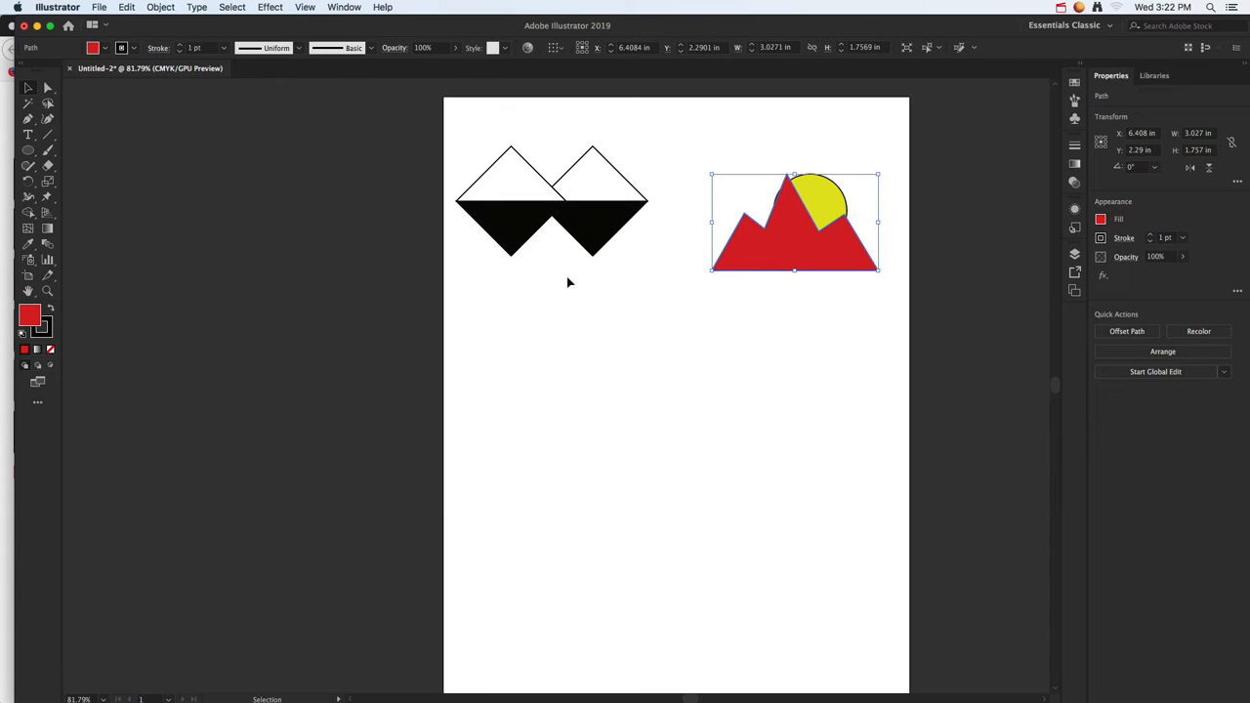
left_click(22, 334)
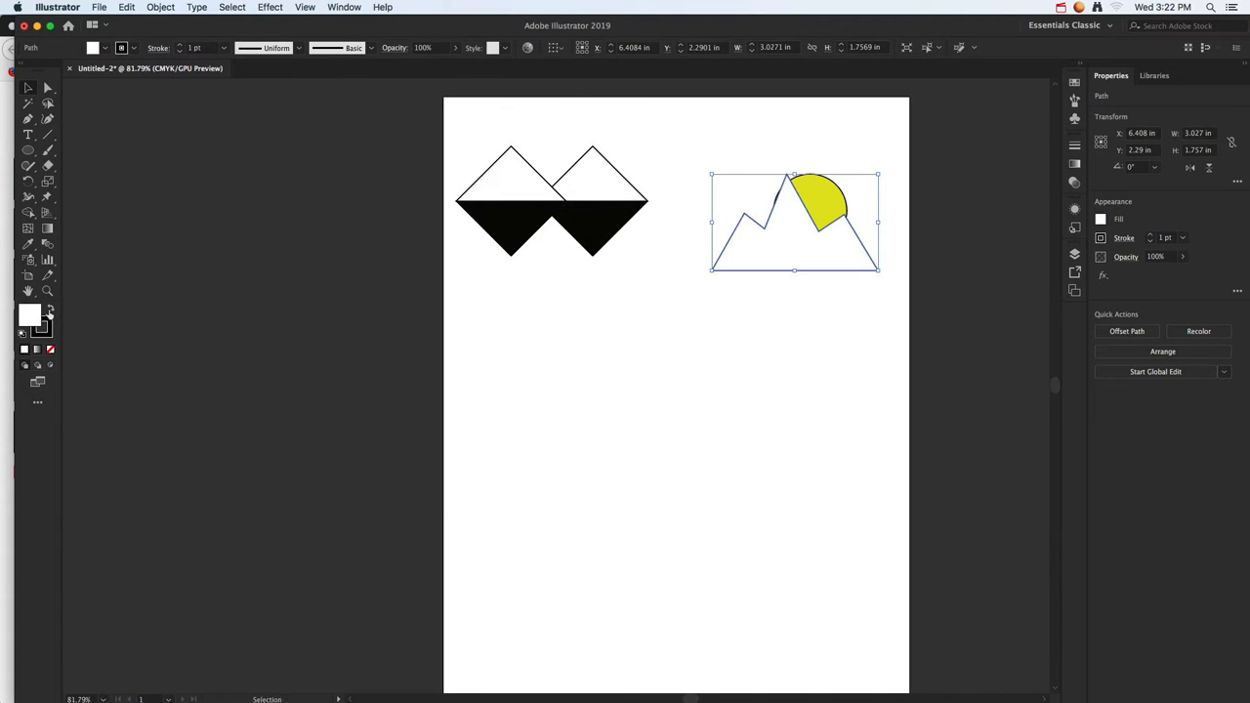
left_click(50, 310)
left_click(683, 347)
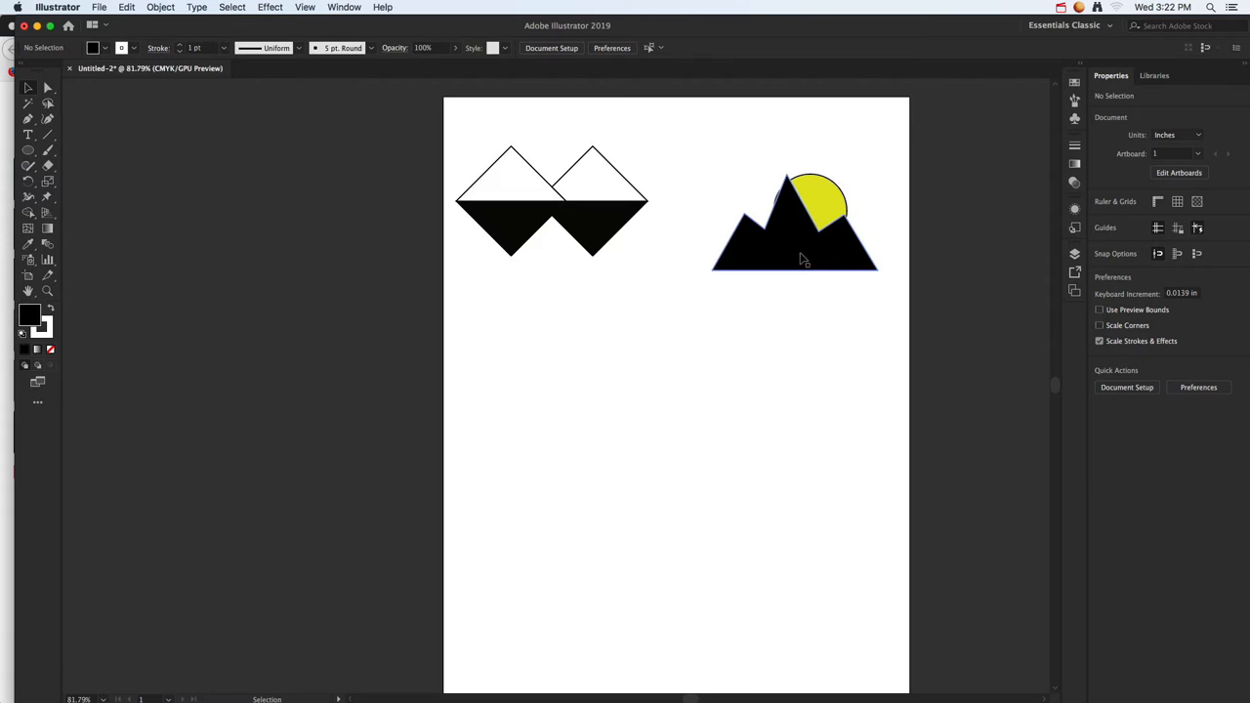
left_click_drag(800, 257, 789, 256)
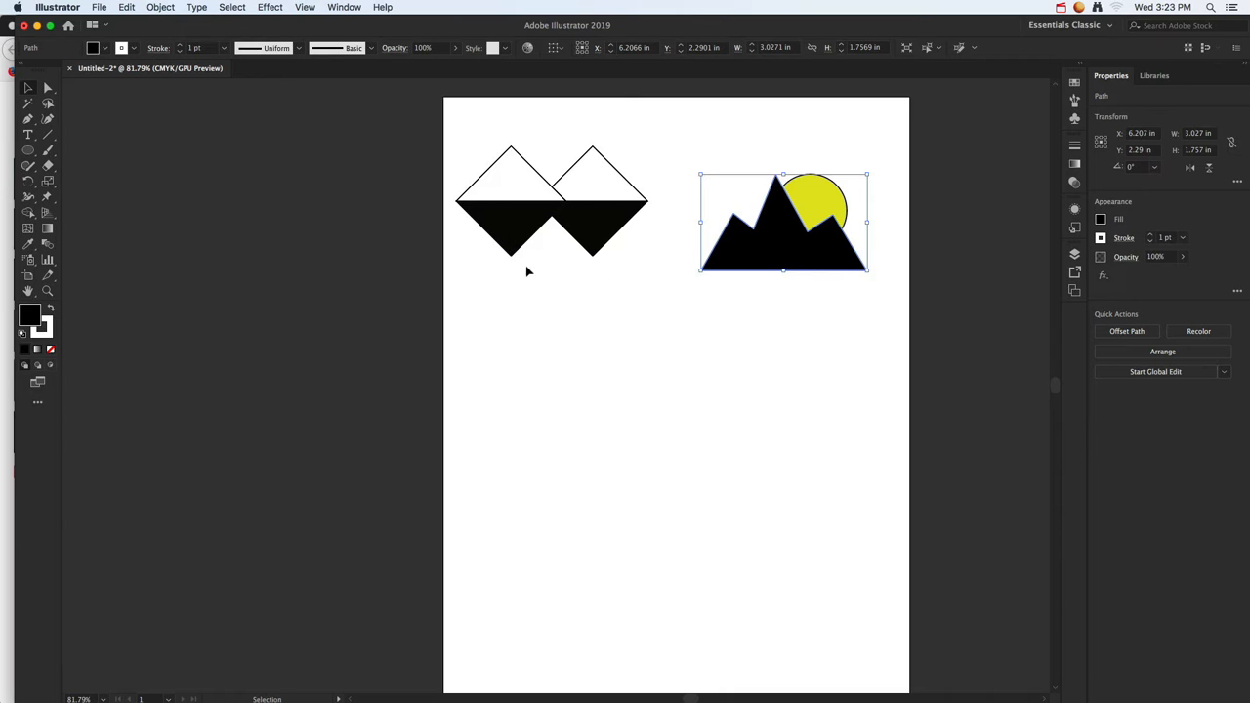
Add the text "Logo Name" below the diamonds and scale it up to about 32 pt.
left_click(27, 135)
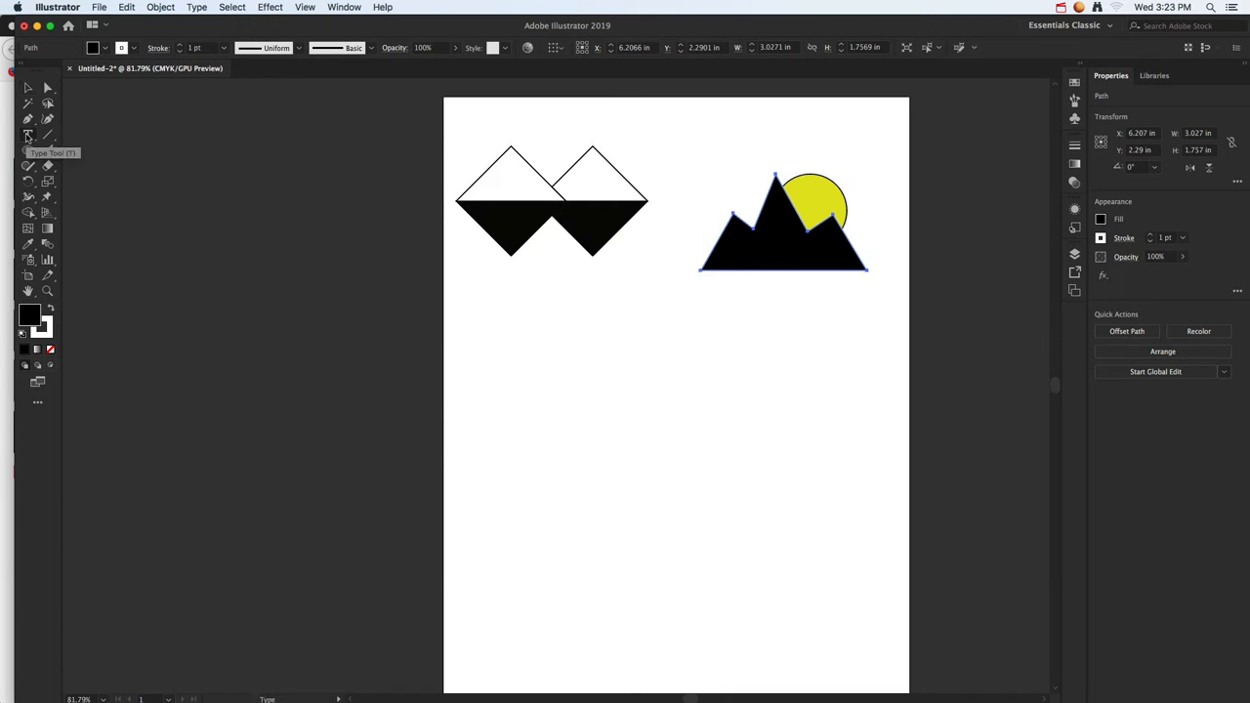
left_click(488, 338)
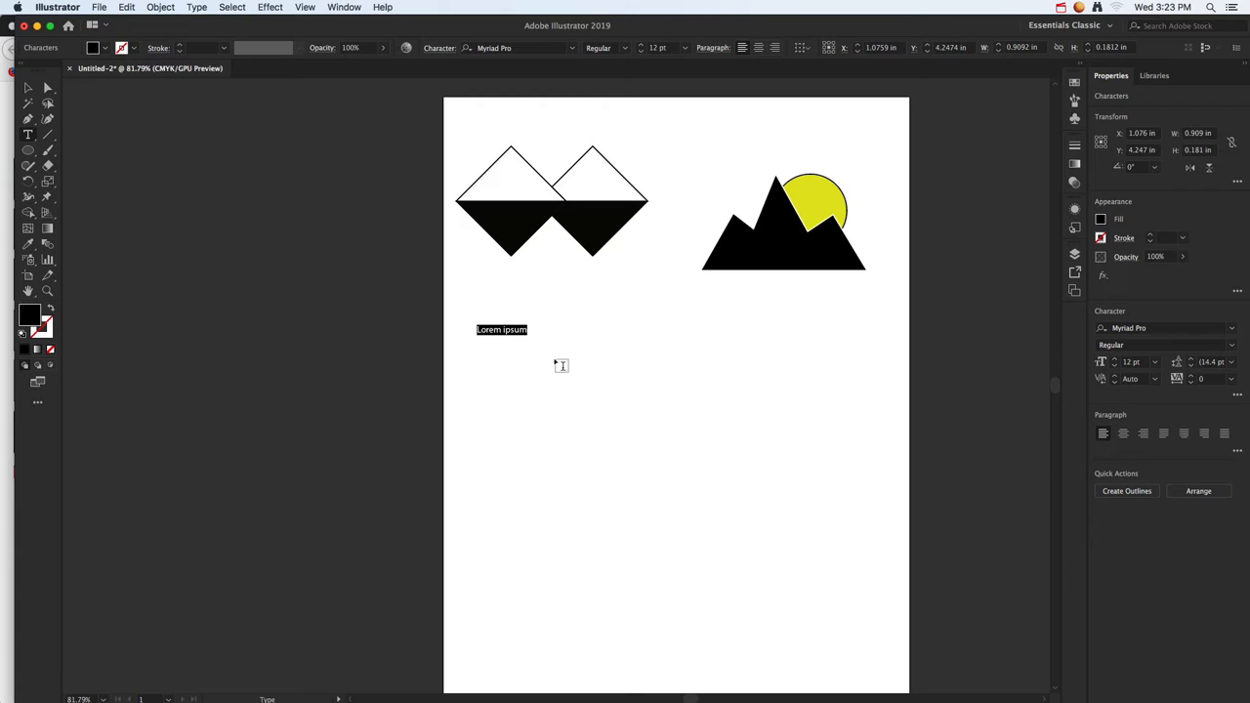
type("Logo Name")
left_click(28, 87)
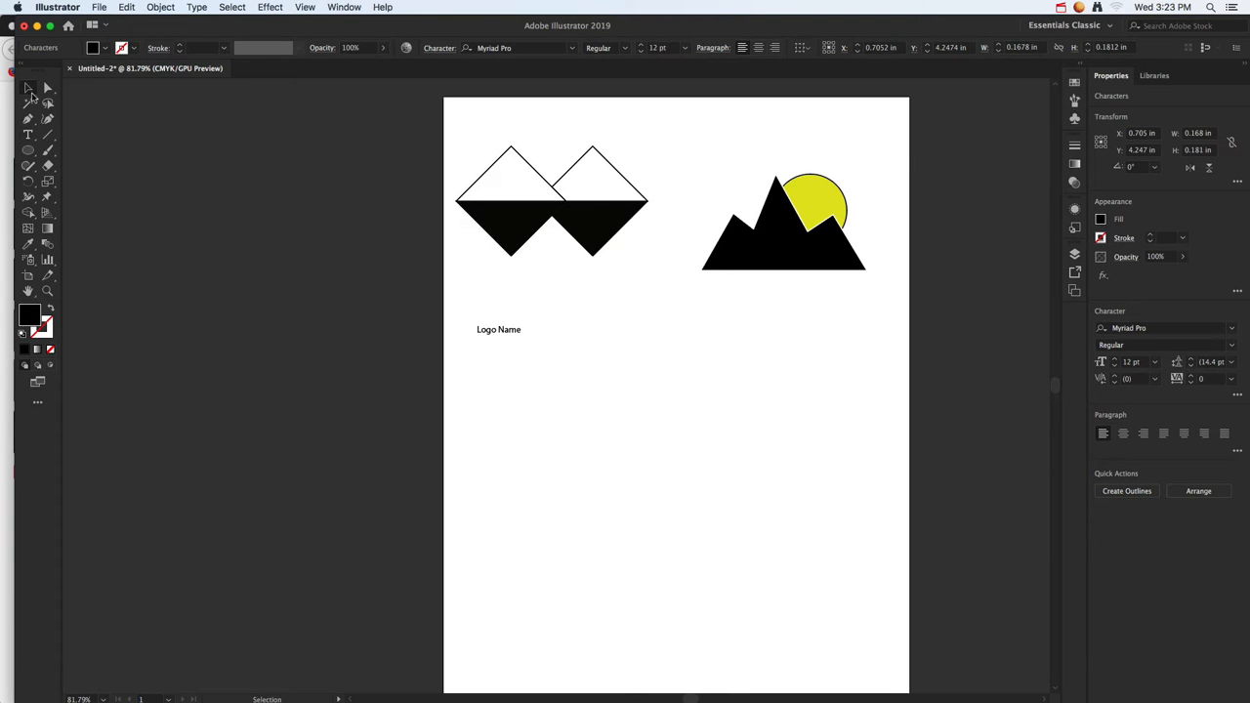
left_click_drag(526, 338, 595, 389)
left_click_drag(577, 338, 592, 321)
Keep the Essentials Classic workspace, set the text's font to Avengeance Heroic Avenger Bold and enlarge it to about 58 pt.
left_click(1104, 27)
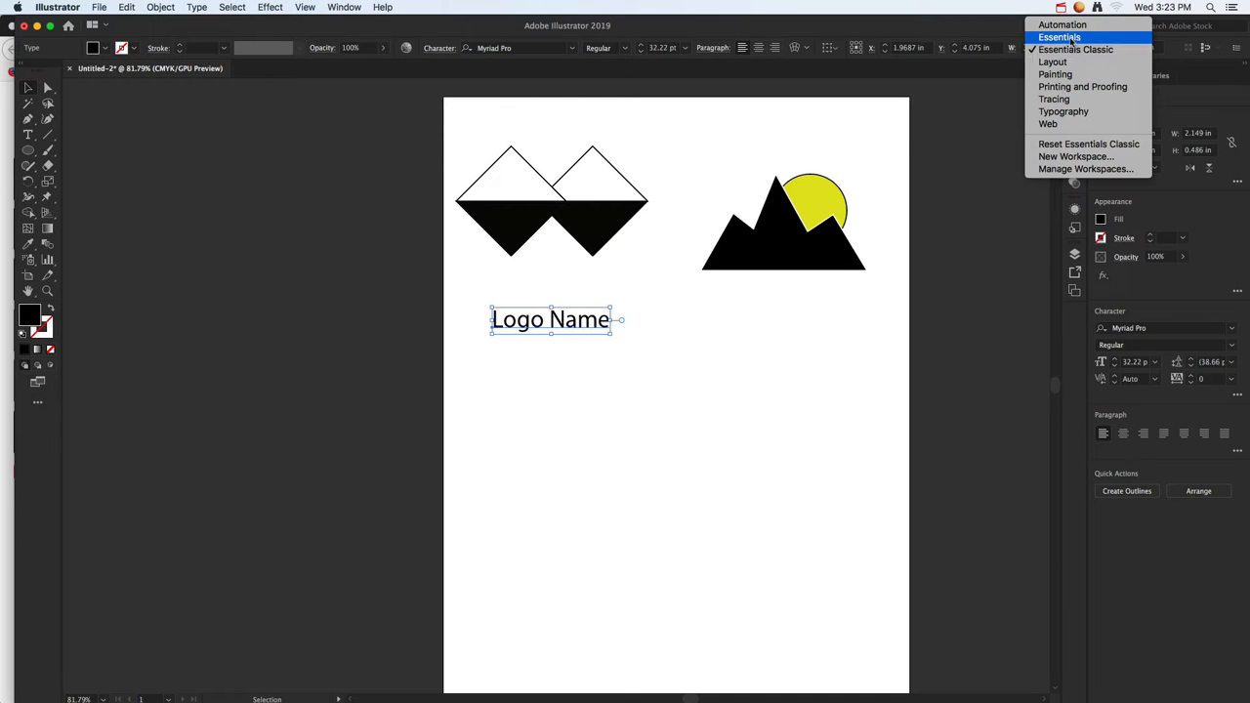
left_click(1083, 50)
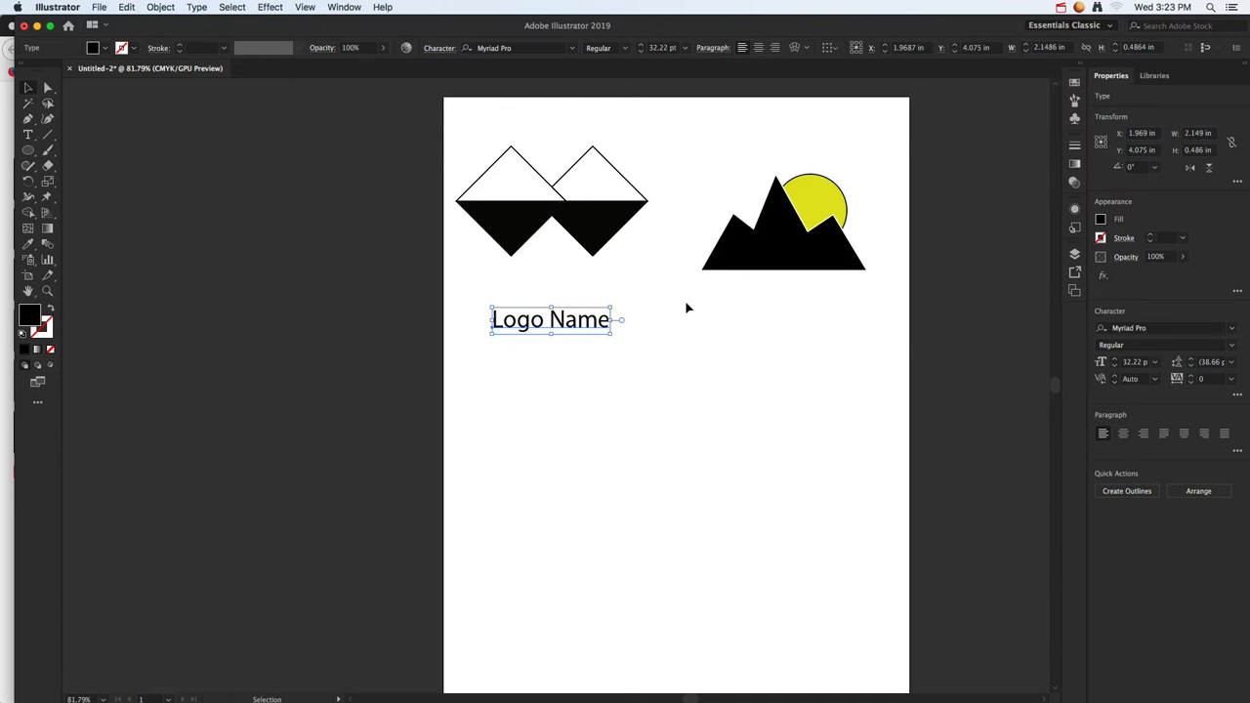
left_click(1232, 333)
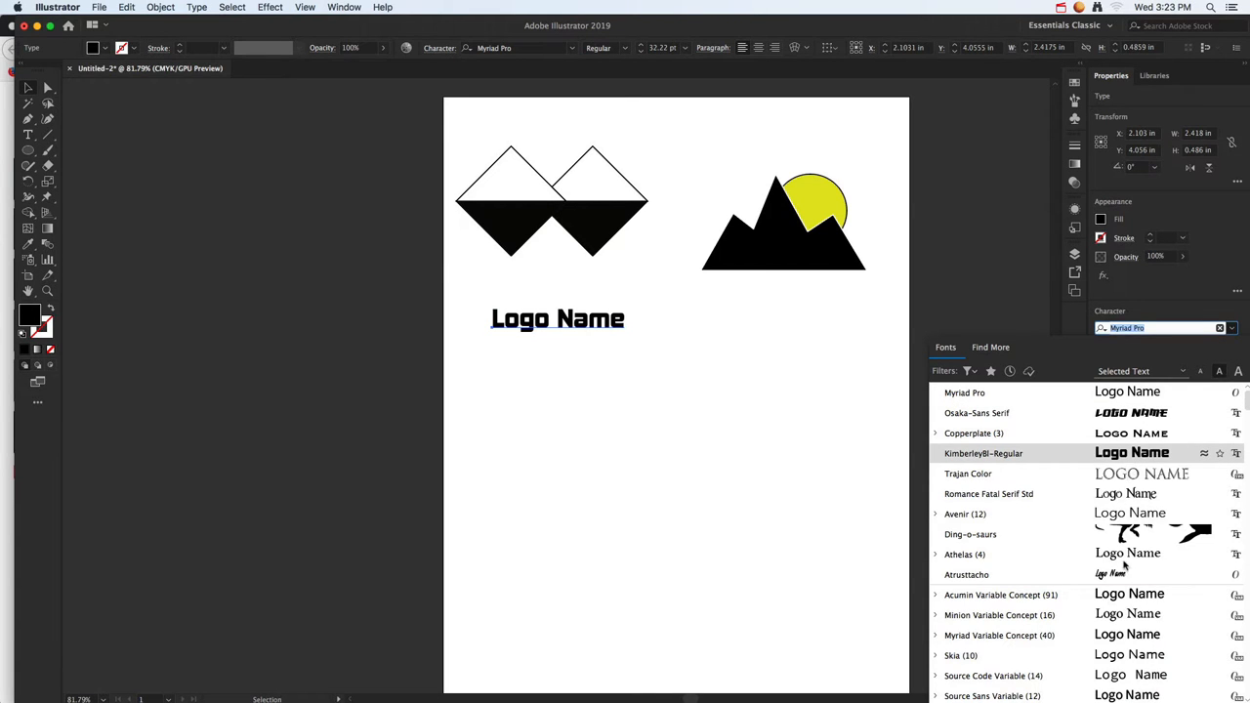
scroll(1126, 586, "down", 1)
scroll(1126, 613, "down", 17)
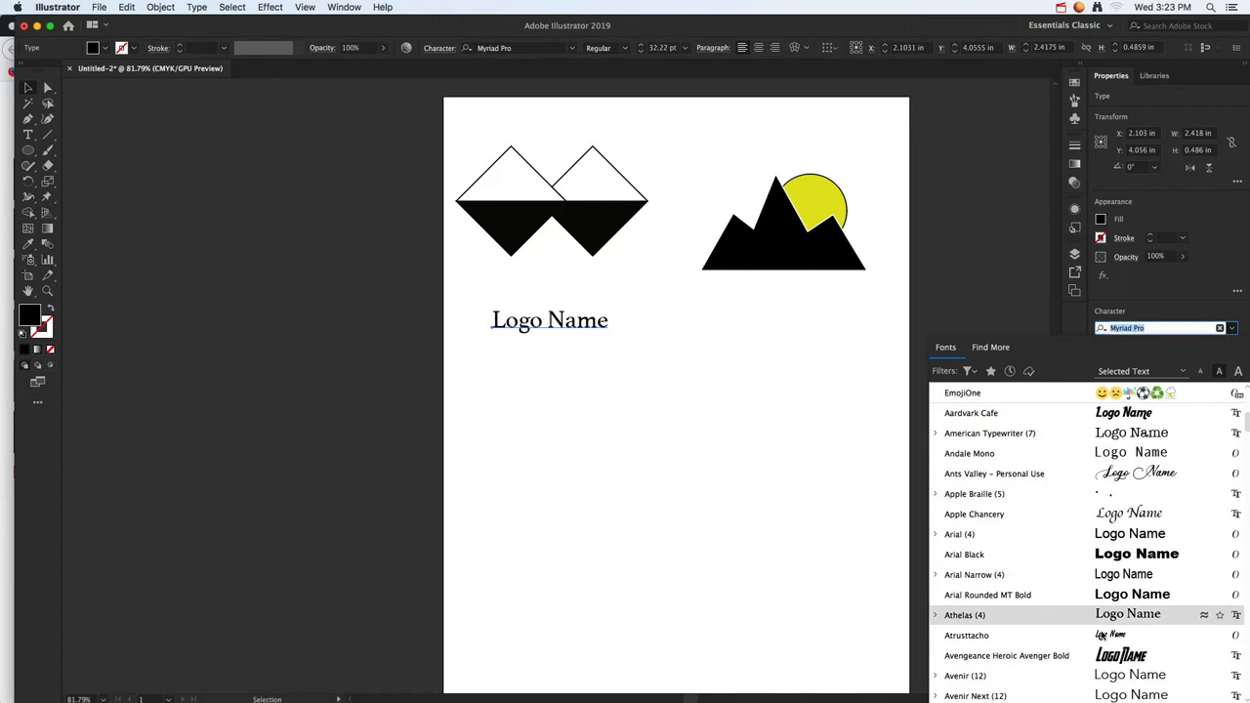
left_click(1143, 655)
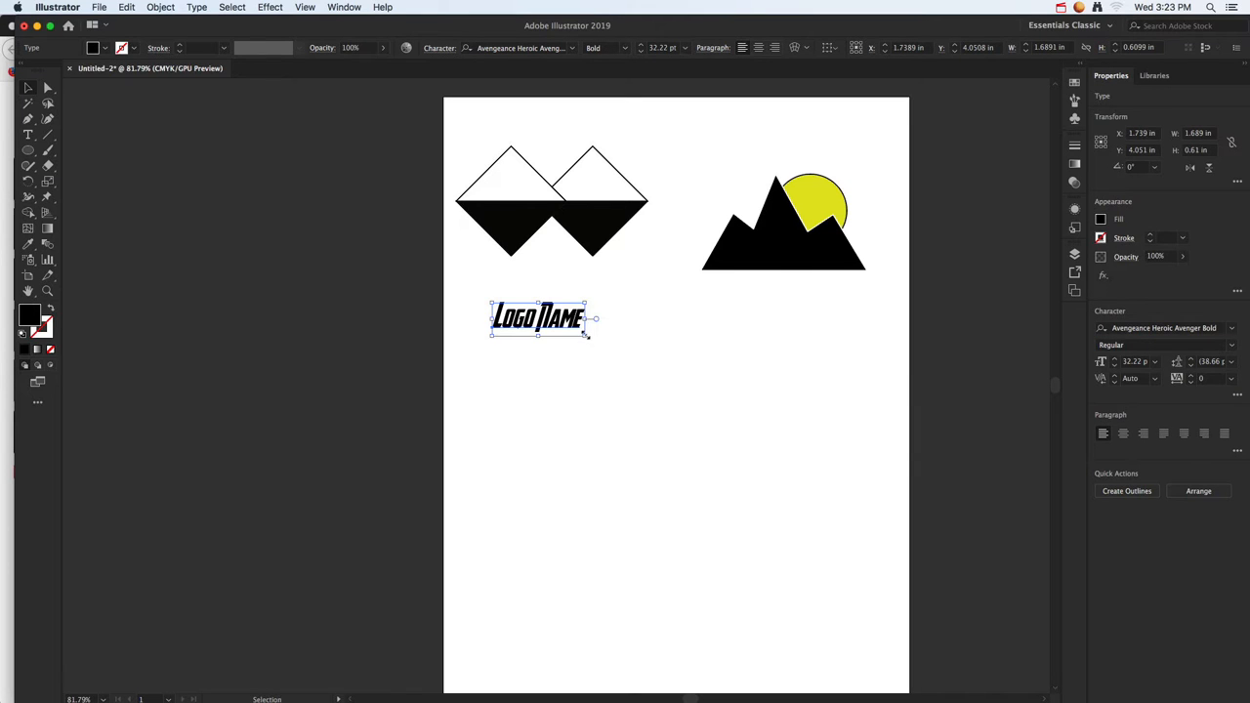
left_click_drag(585, 335, 597, 308)
Replace the "Logo Name" text with "Rockskier".
key("t")
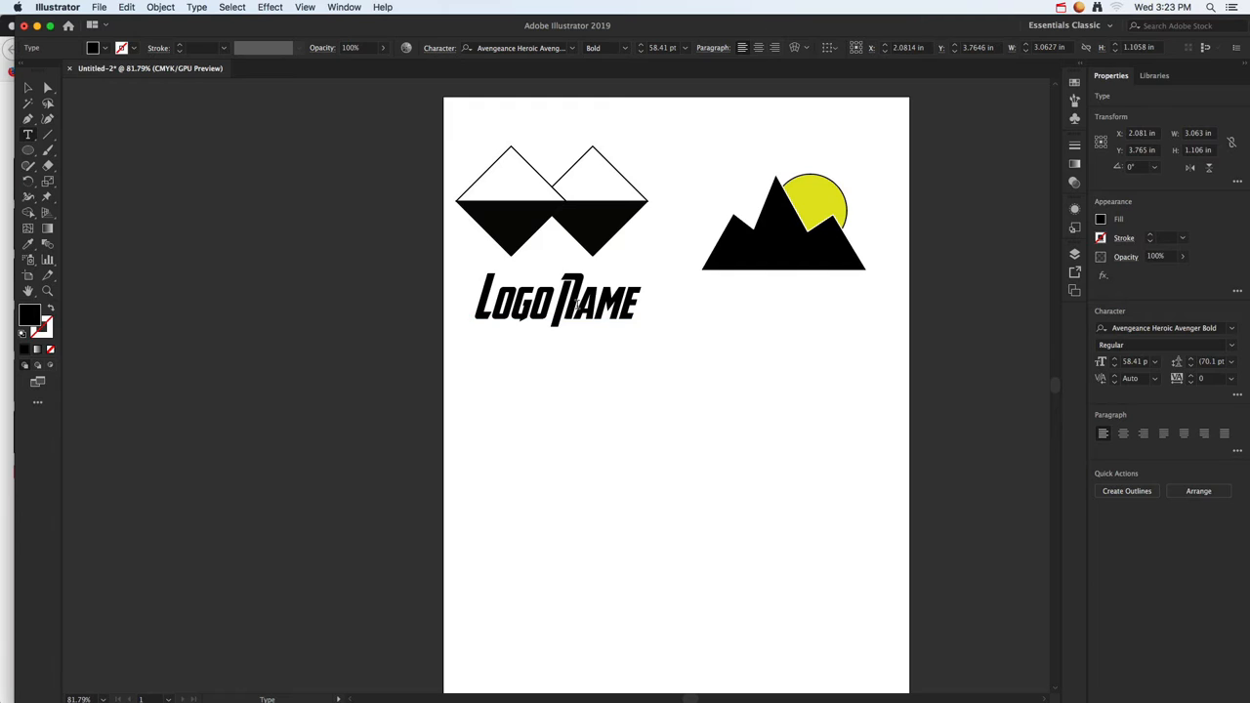
left_click(574, 305)
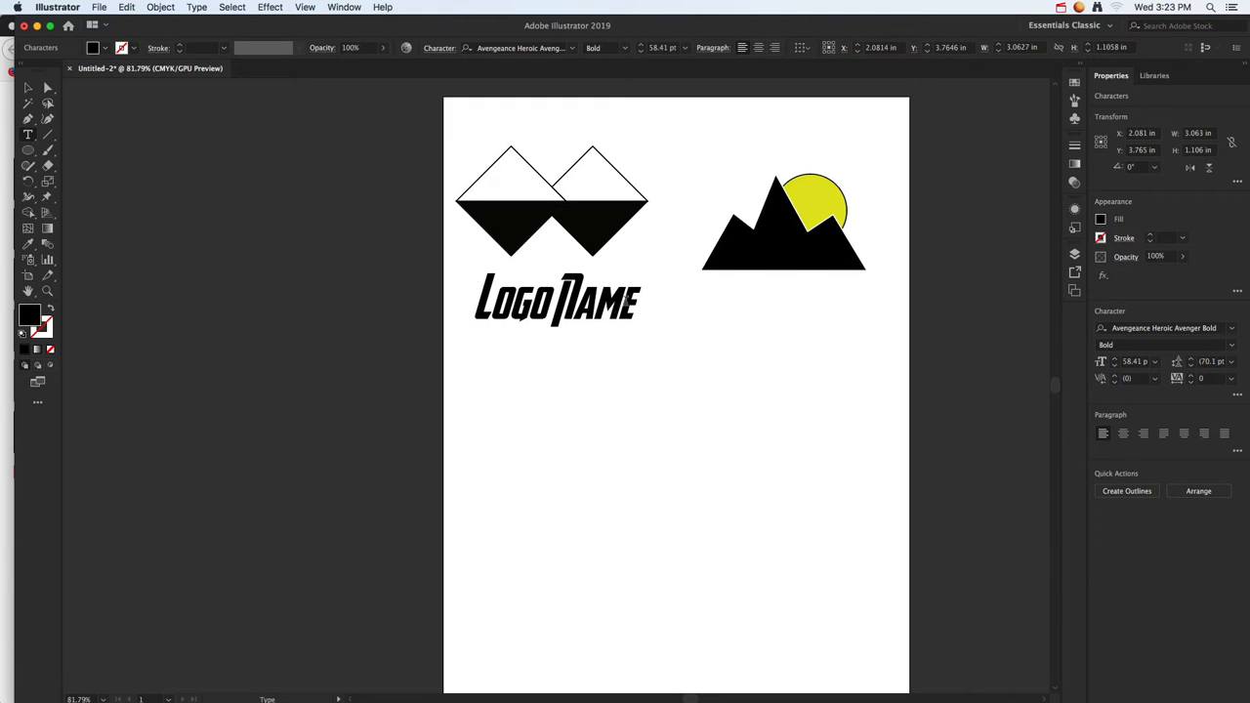
left_click_drag(637, 303, 475, 305)
type("Rockskier")
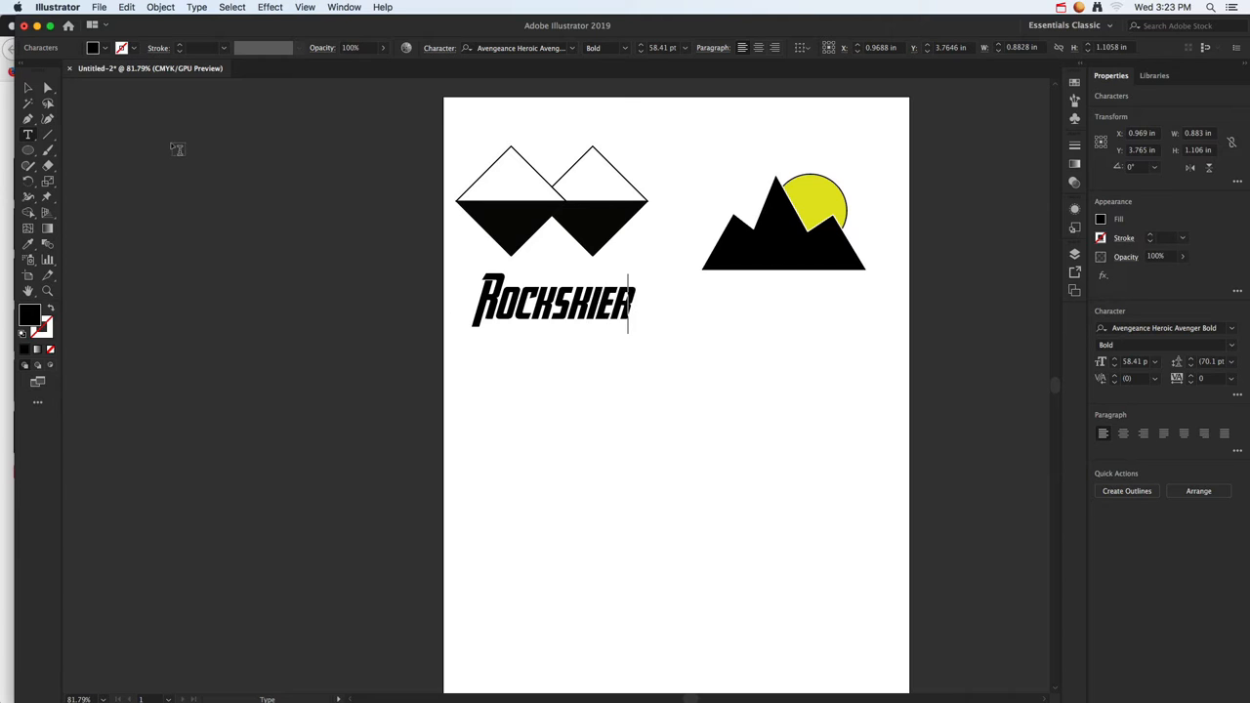
Move the "Rockskier" text up about 1.1 in onto the diamonds' black lower halves and give it a bright yellow fill.
left_click(28, 88)
left_click_drag(466, 318, 463, 255)
double_click(32, 318)
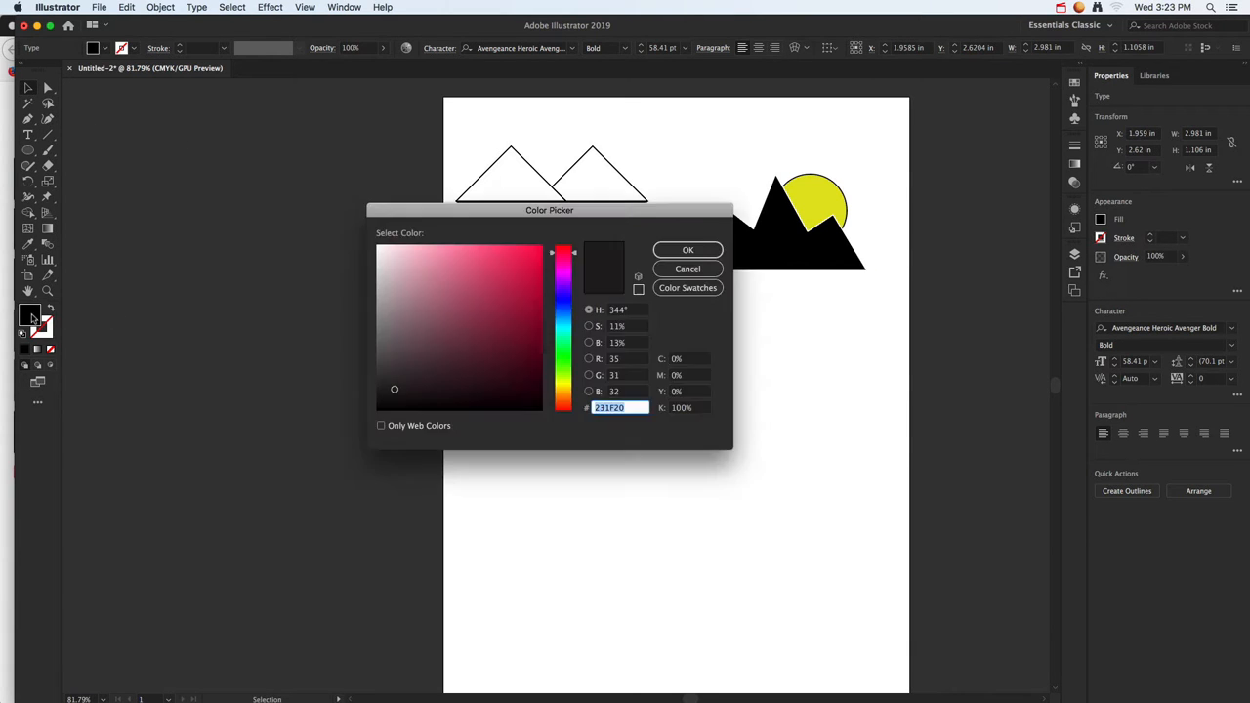
left_click_drag(563, 303, 564, 389)
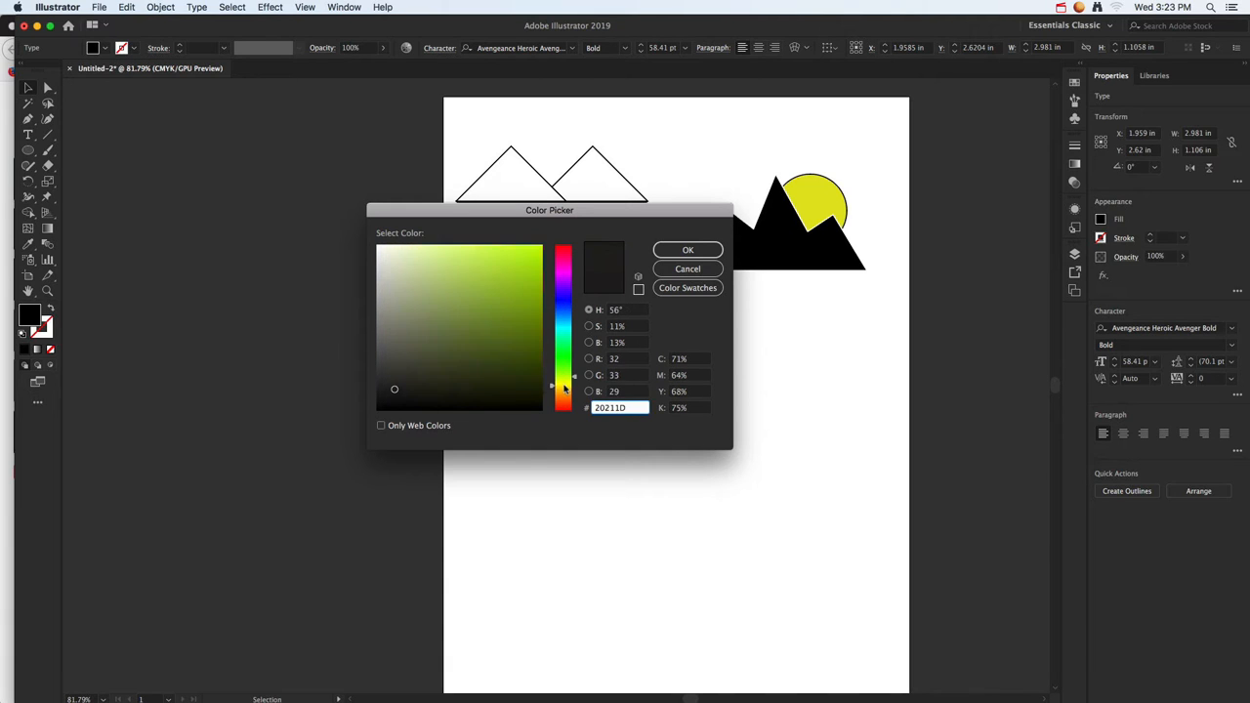
left_click(536, 262)
left_click(678, 256)
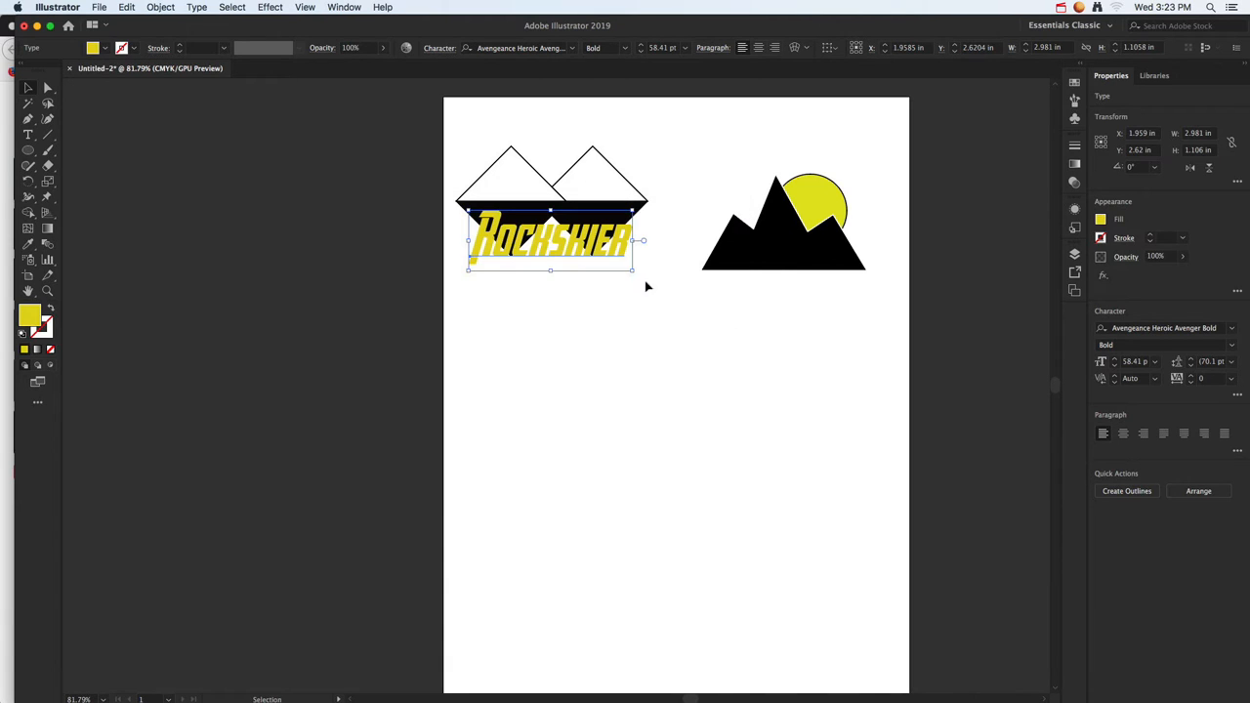
Give the yellow "Rockskier" text a black 1 pt stroke.
left_click(42, 337)
double_click(42, 332)
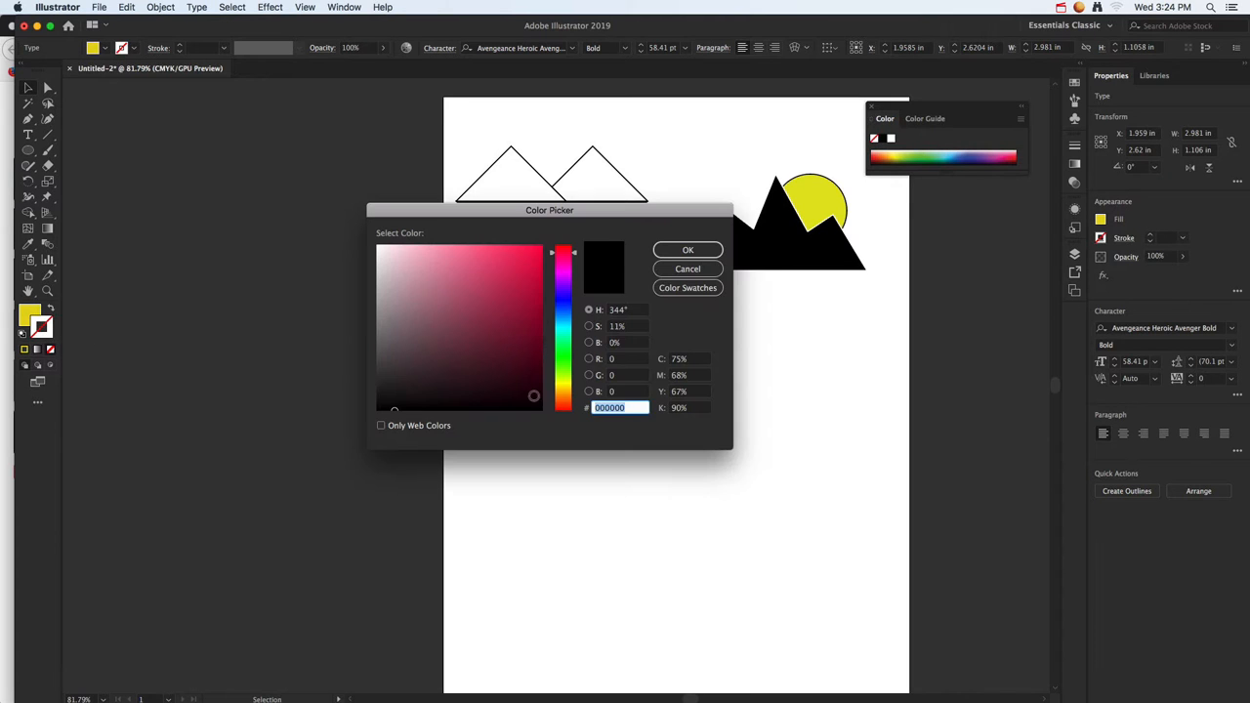
left_click(687, 249)
left_click(645, 311)
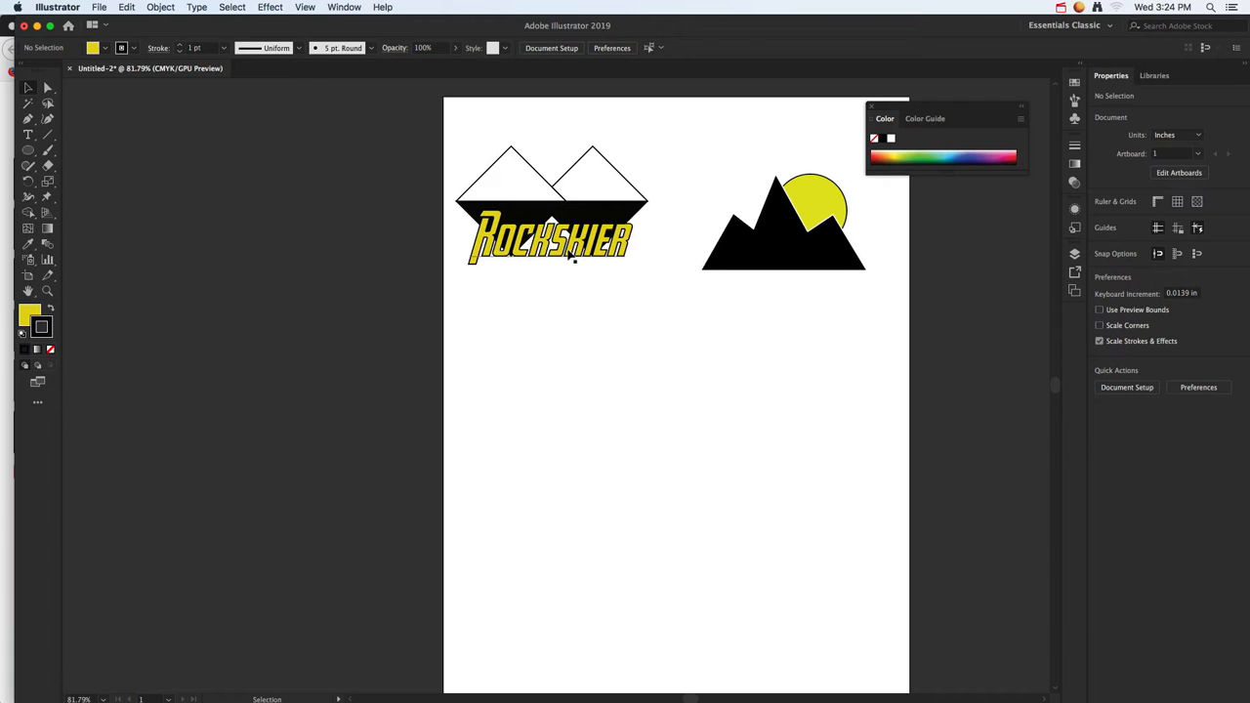
Duplicate the diamonds and text below the original and place the copy's text across the middle of its diamonds.
left_click_drag(466, 121, 617, 288)
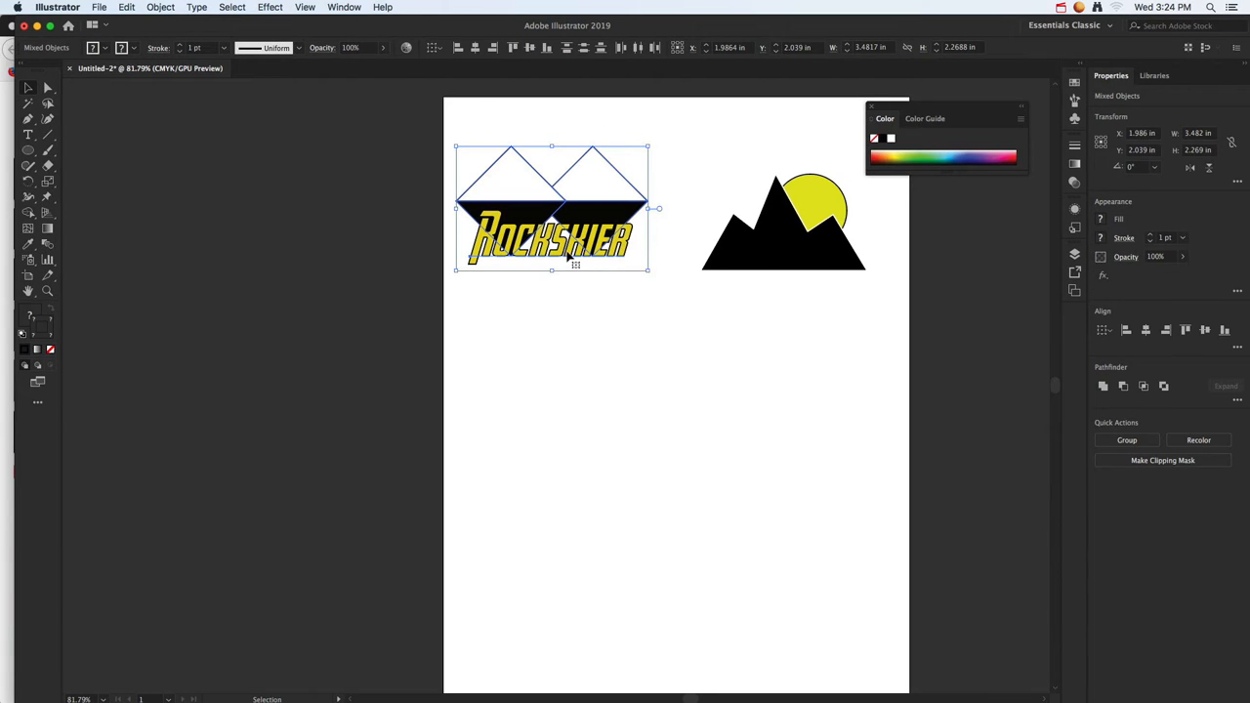
left_click_drag(591, 244, 552, 388)
left_click(684, 444)
left_click(709, 401)
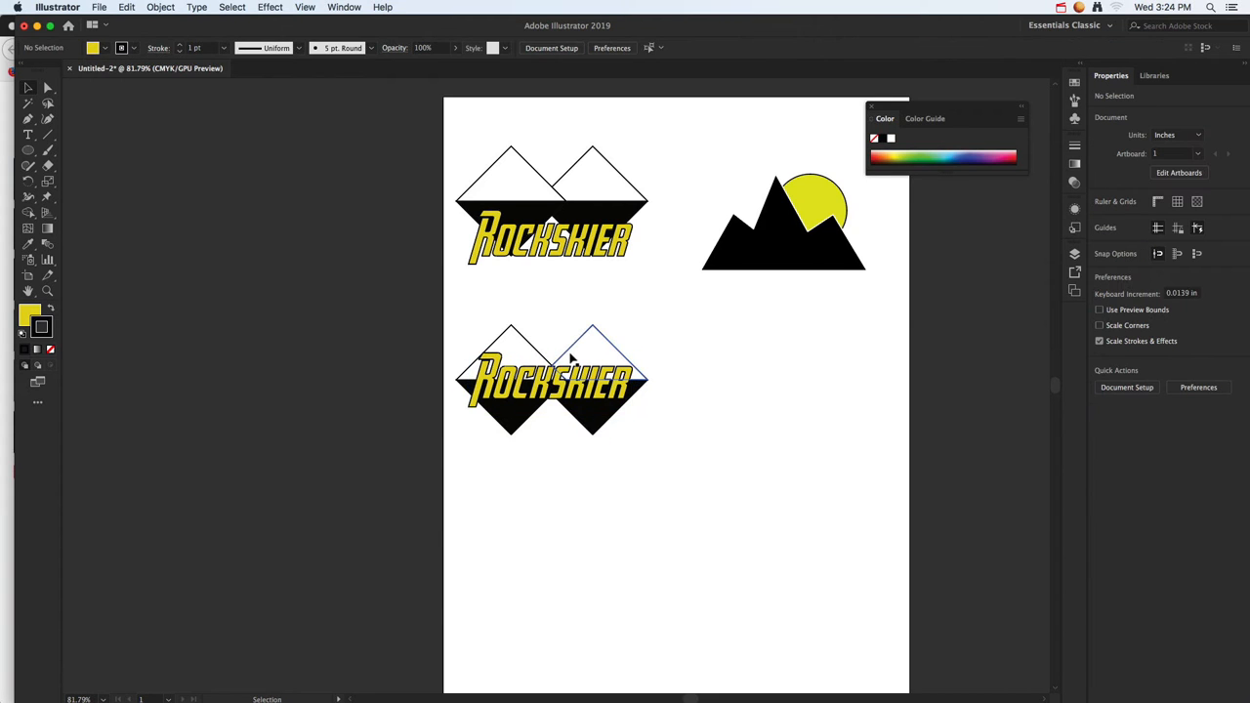
Duplicate the second diamond logo with its text directly below it.
left_click_drag(461, 315, 621, 446)
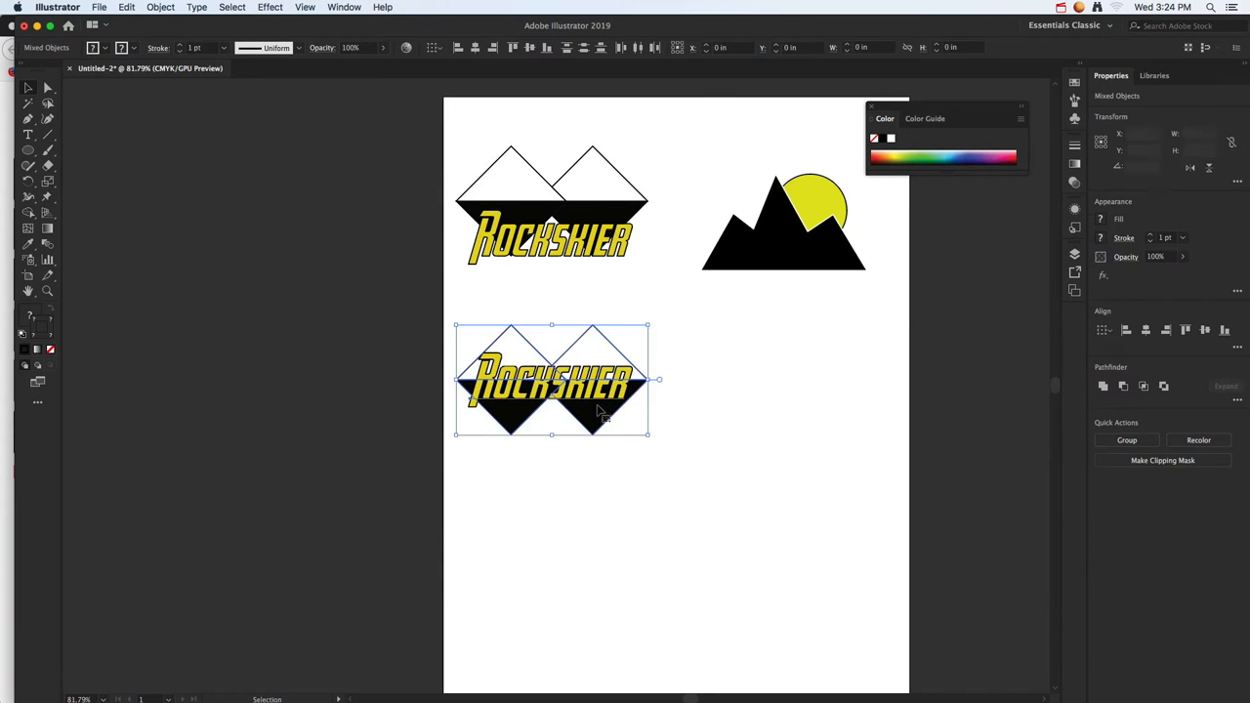
left_click_drag(576, 389, 573, 526)
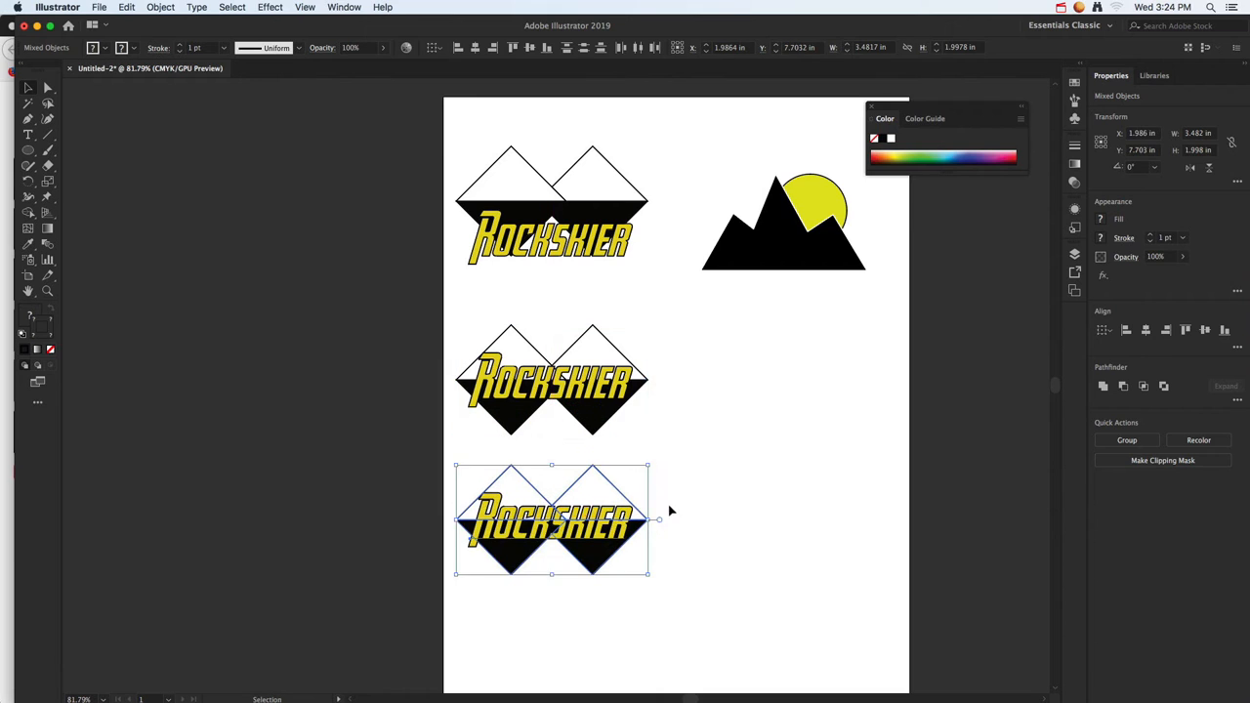
left_click(663, 511)
Set the lowest logo's text to the Osaka-Sans Serif font and center it over the diamonds.
left_click(549, 500)
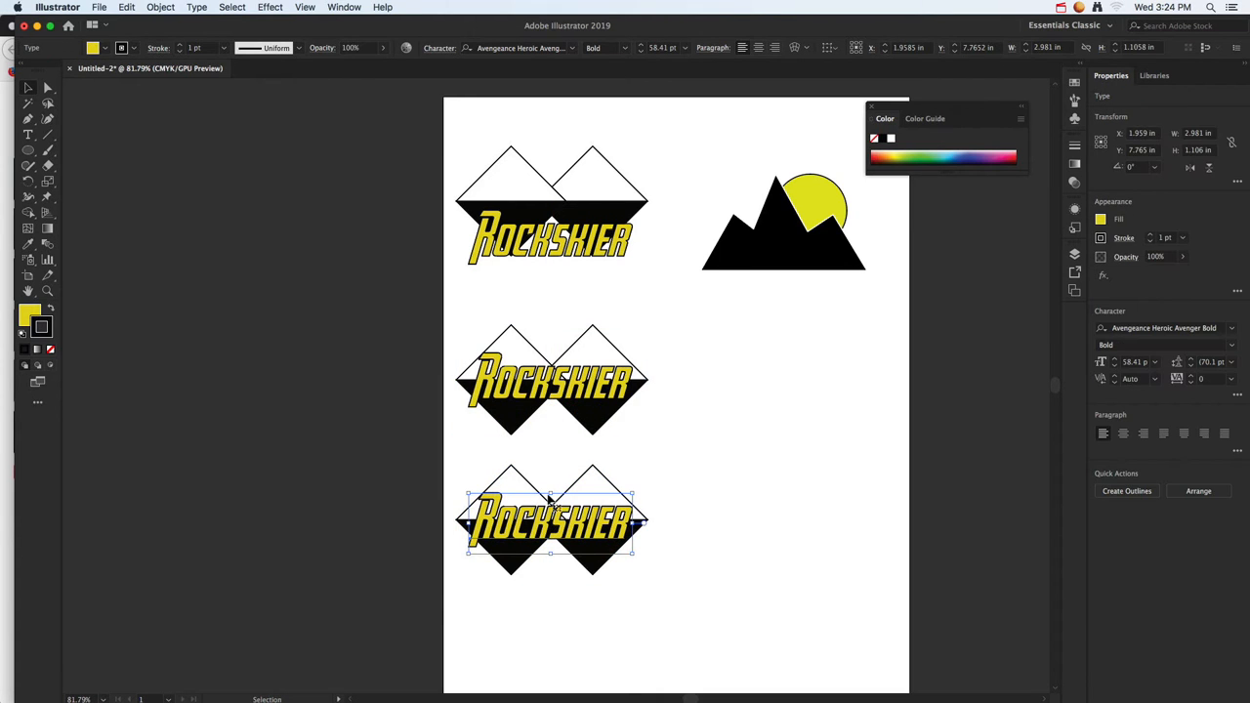
left_click(1231, 328)
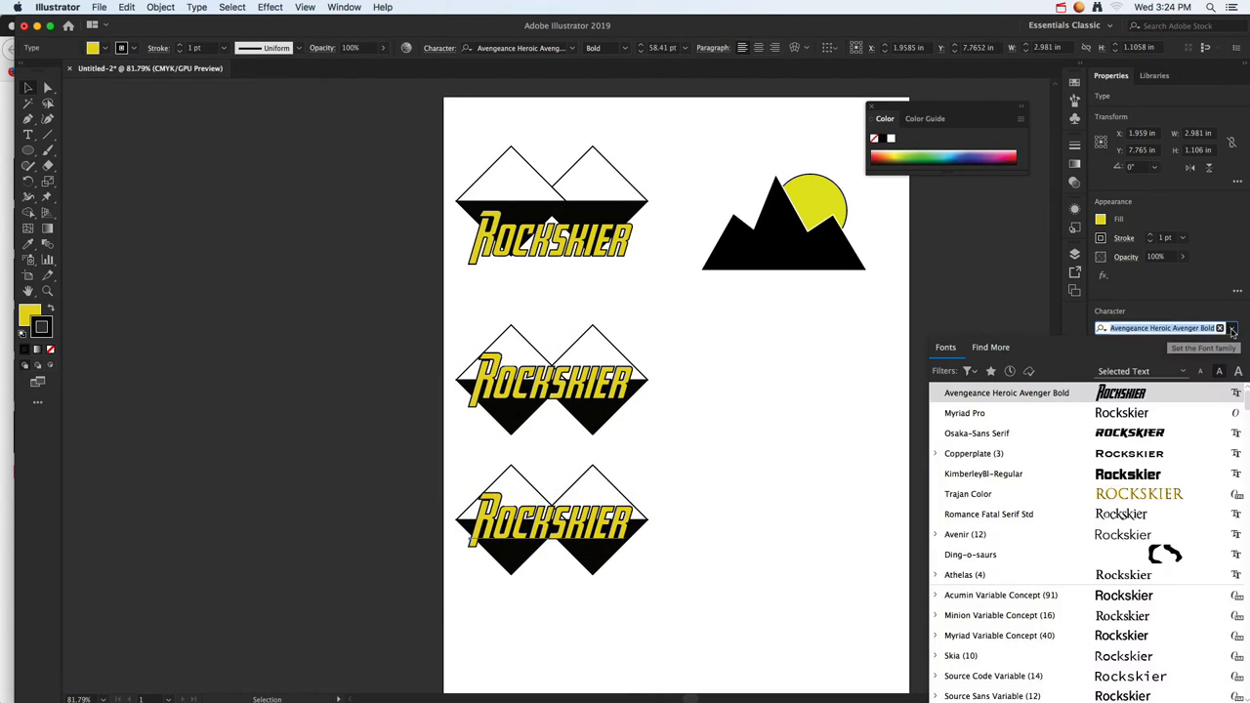
left_click(1157, 432)
left_click_drag(659, 535, 603, 520)
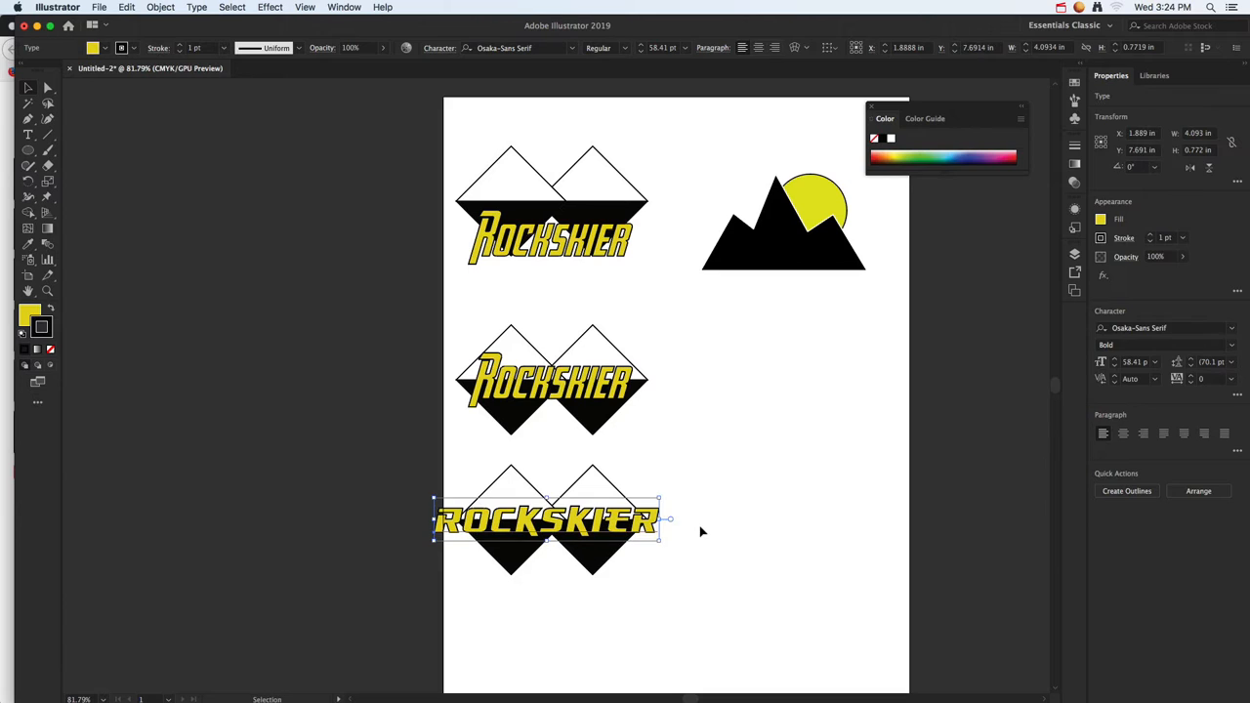
left_click(713, 528)
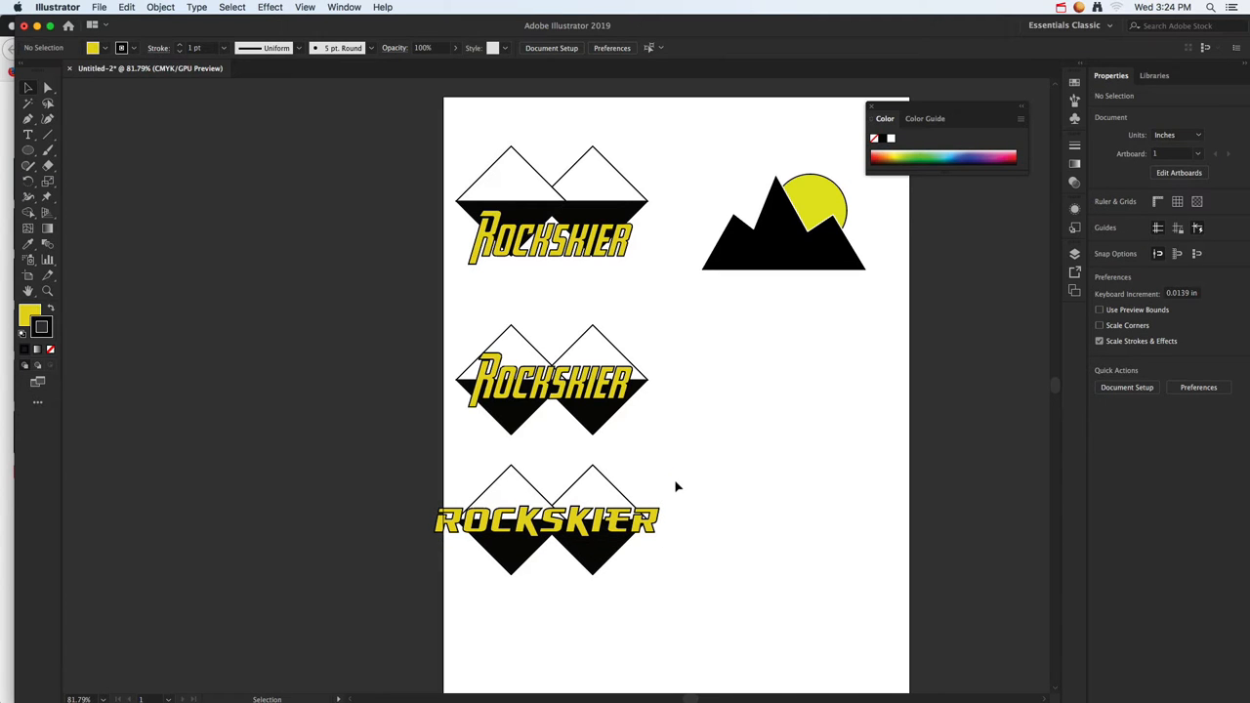
left_click_drag(676, 487, 847, 455)
left_click(754, 463)
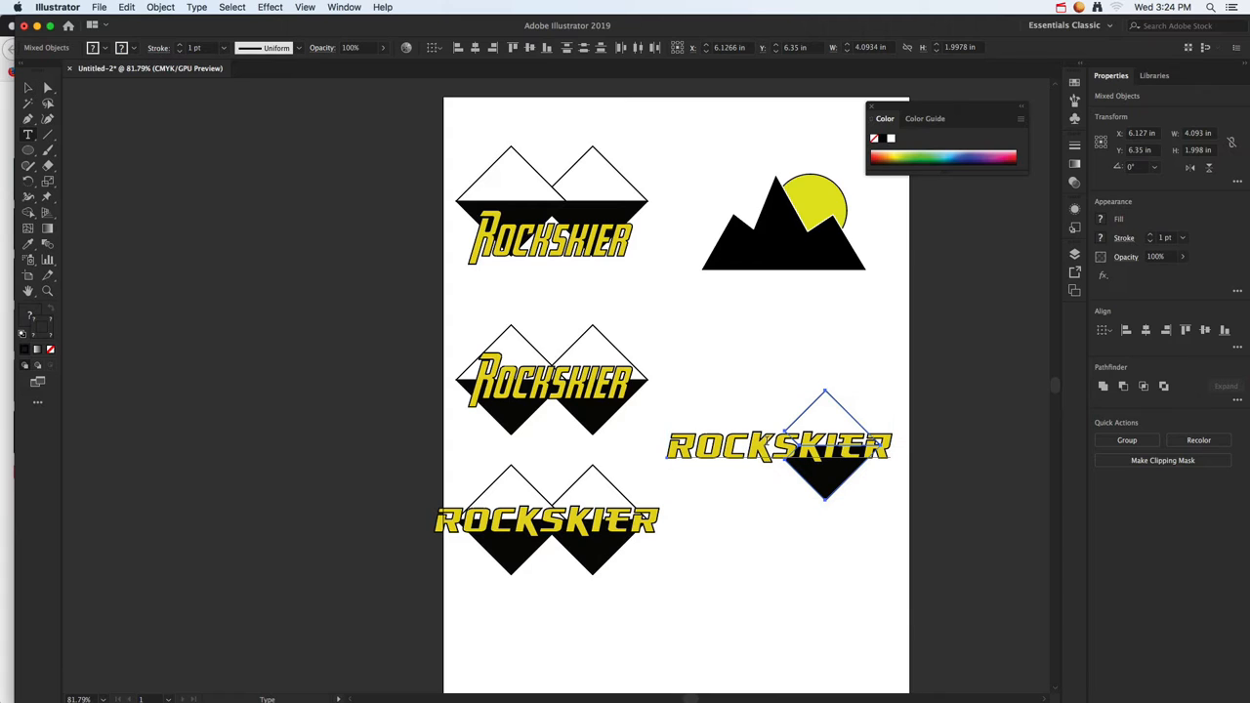
left_click(769, 445)
left_click(758, 511)
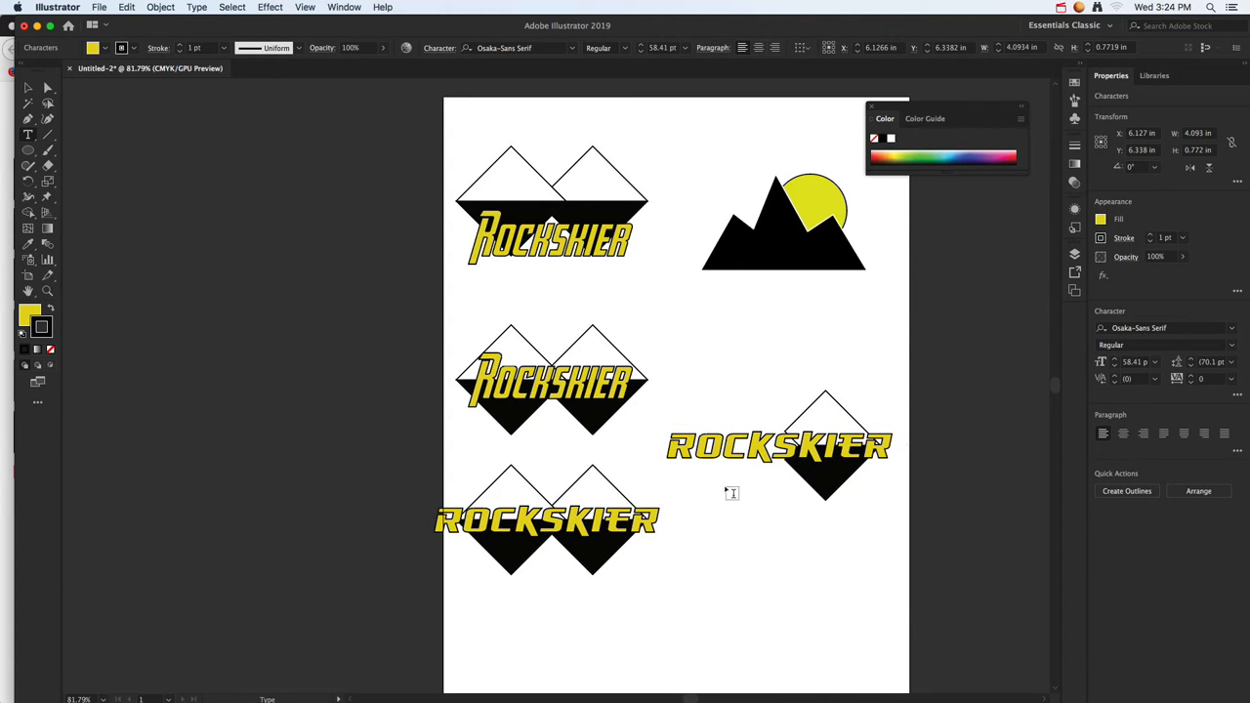
key("t")
left_click(29, 88)
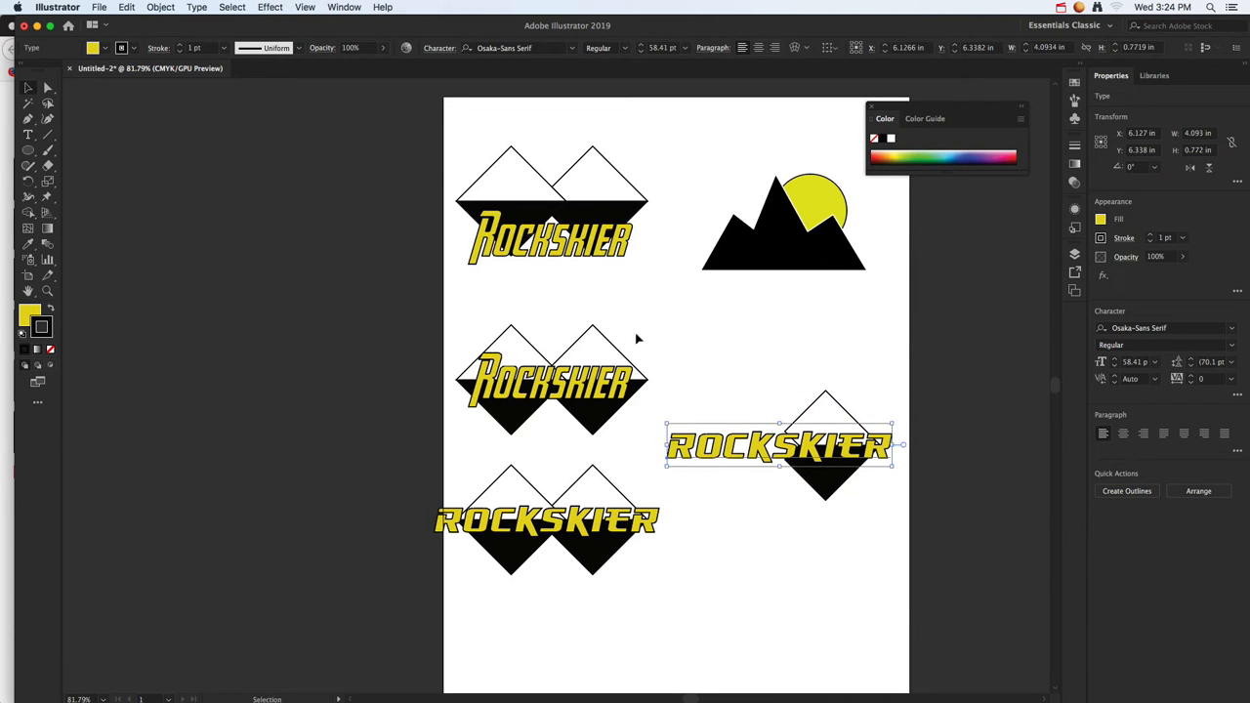
key("Delete")
left_click_drag(778, 362, 862, 527)
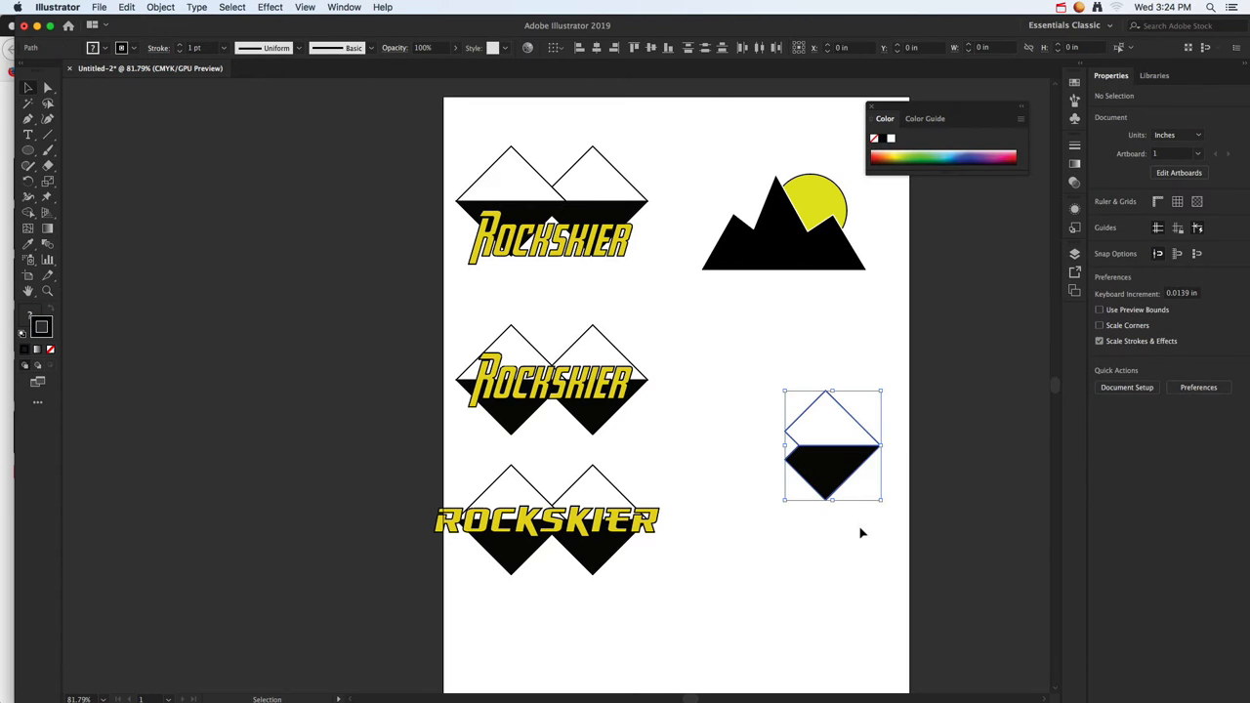
key("Delete")
Duplicate the lowest logo into the empty space below the black mountain and delete the copy's right-hand diamond.
left_click_drag(474, 597, 649, 498)
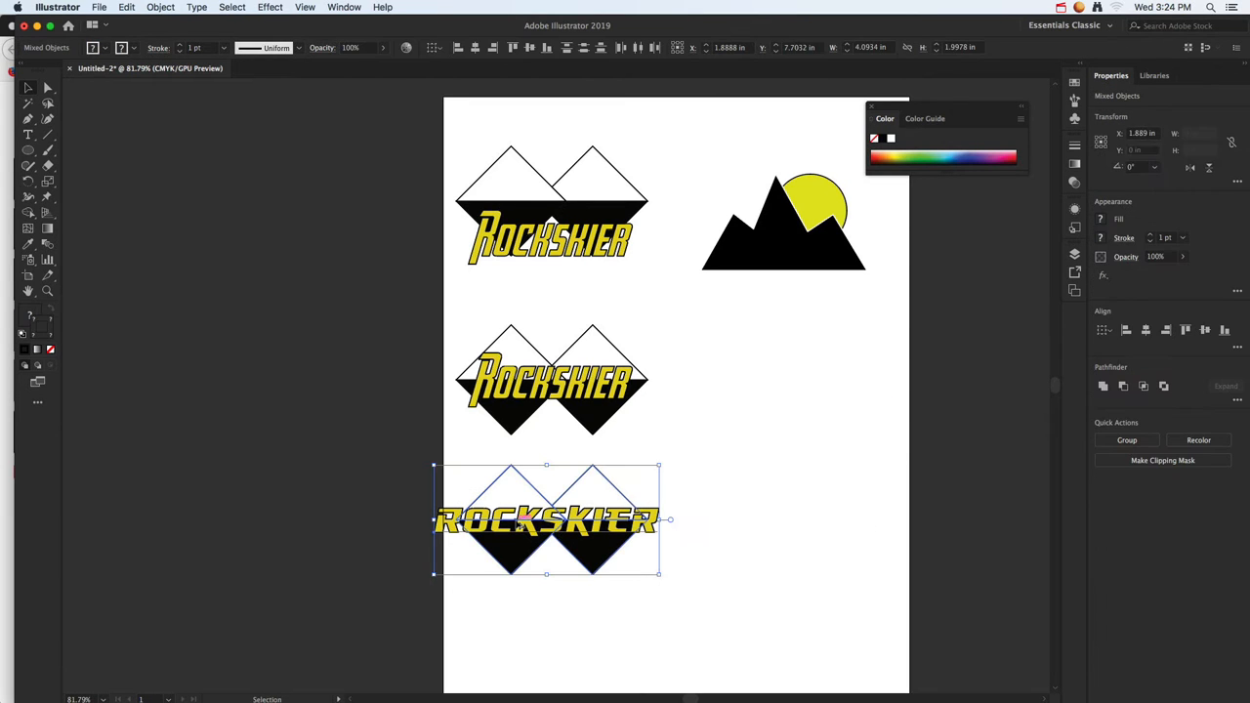
left_click_drag(519, 524, 763, 466, "alt")
left_click(795, 552)
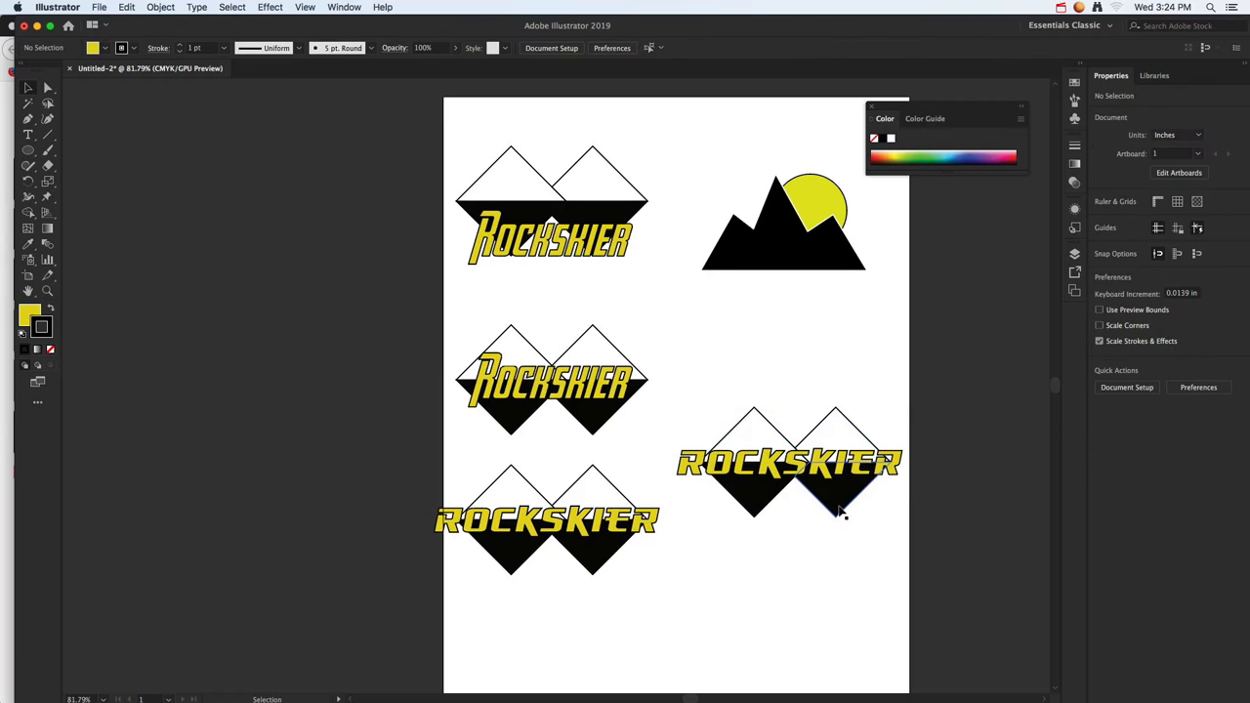
left_click(837, 507)
key("Delete")
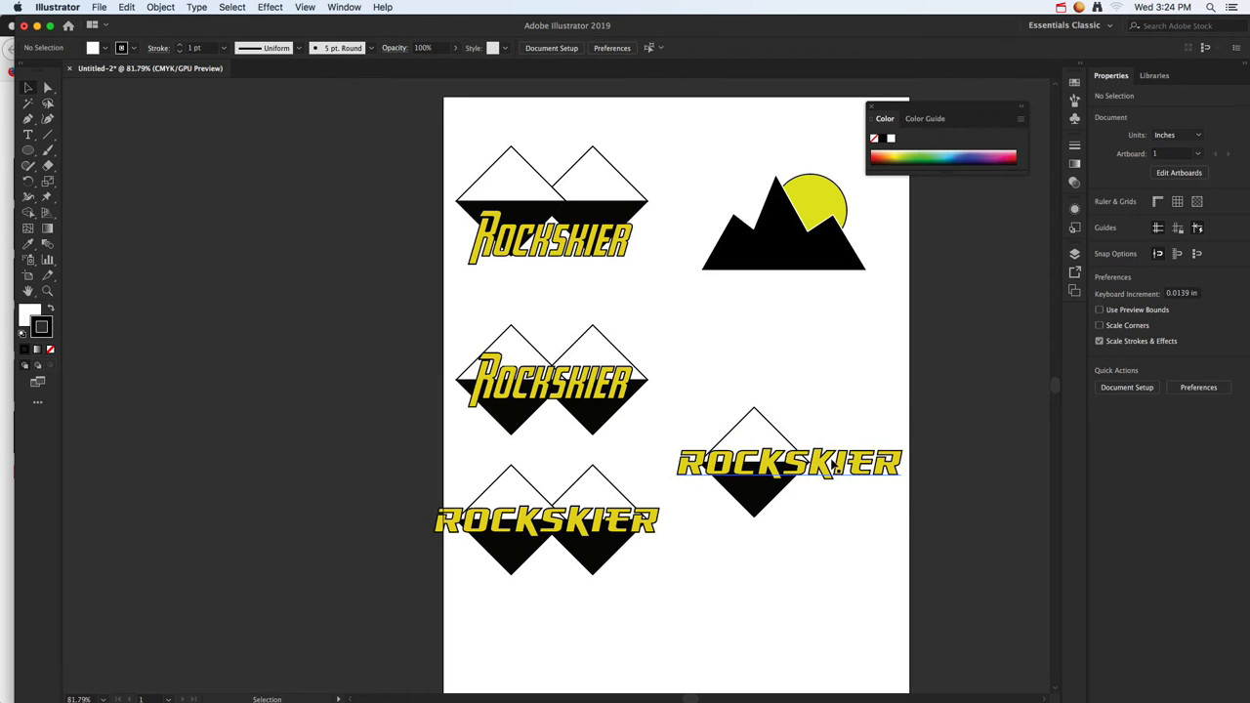
Replace the text on the single-diamond copy with the letter "R".
left_click(829, 469)
double_click(829, 468)
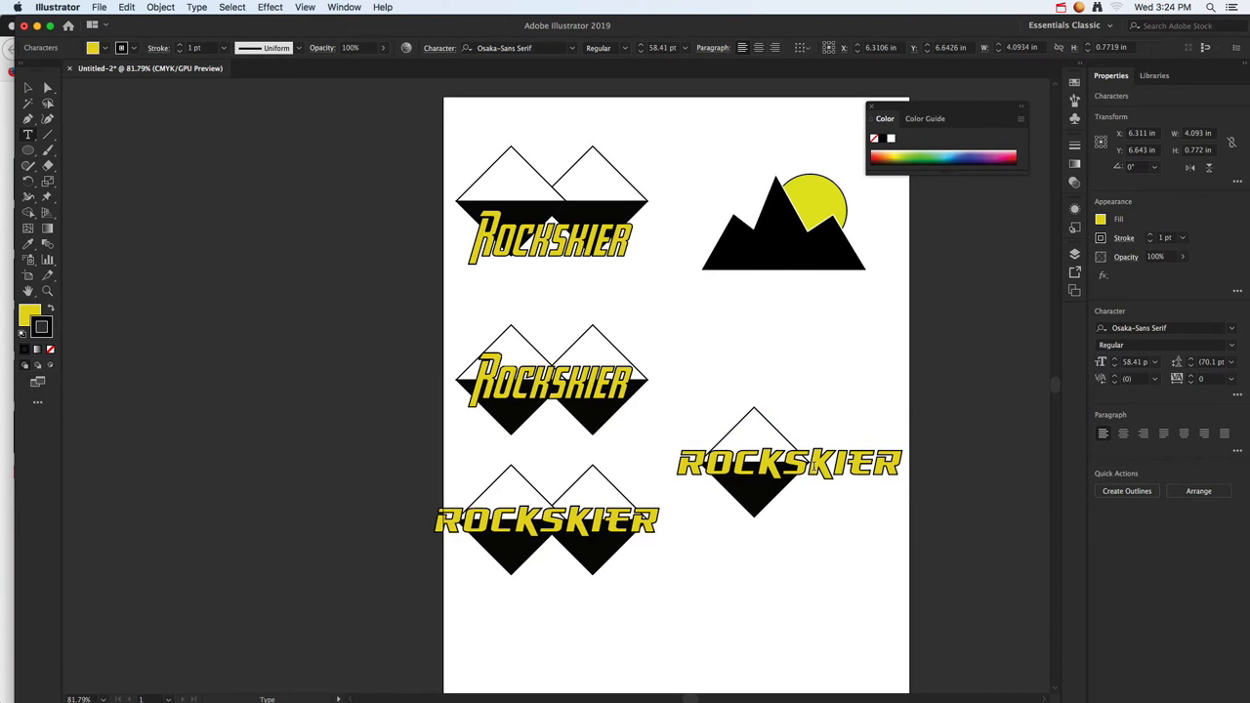
key("super+a")
type("R")
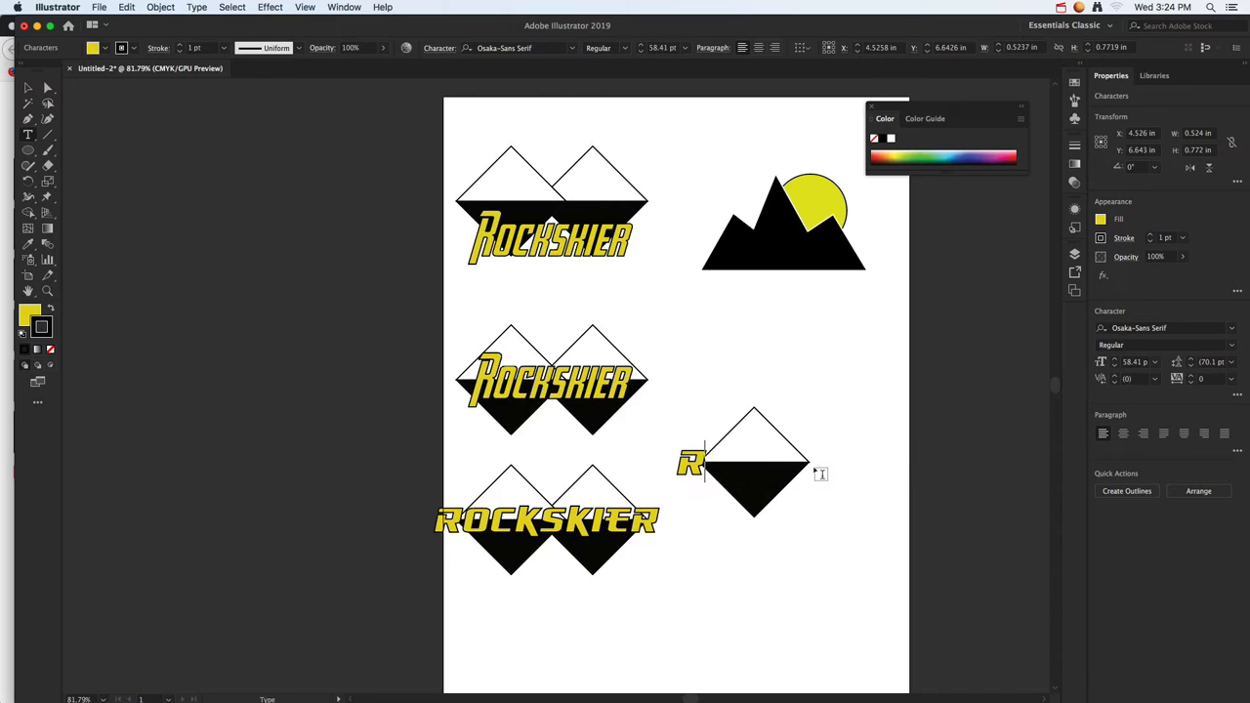
key("Escape")
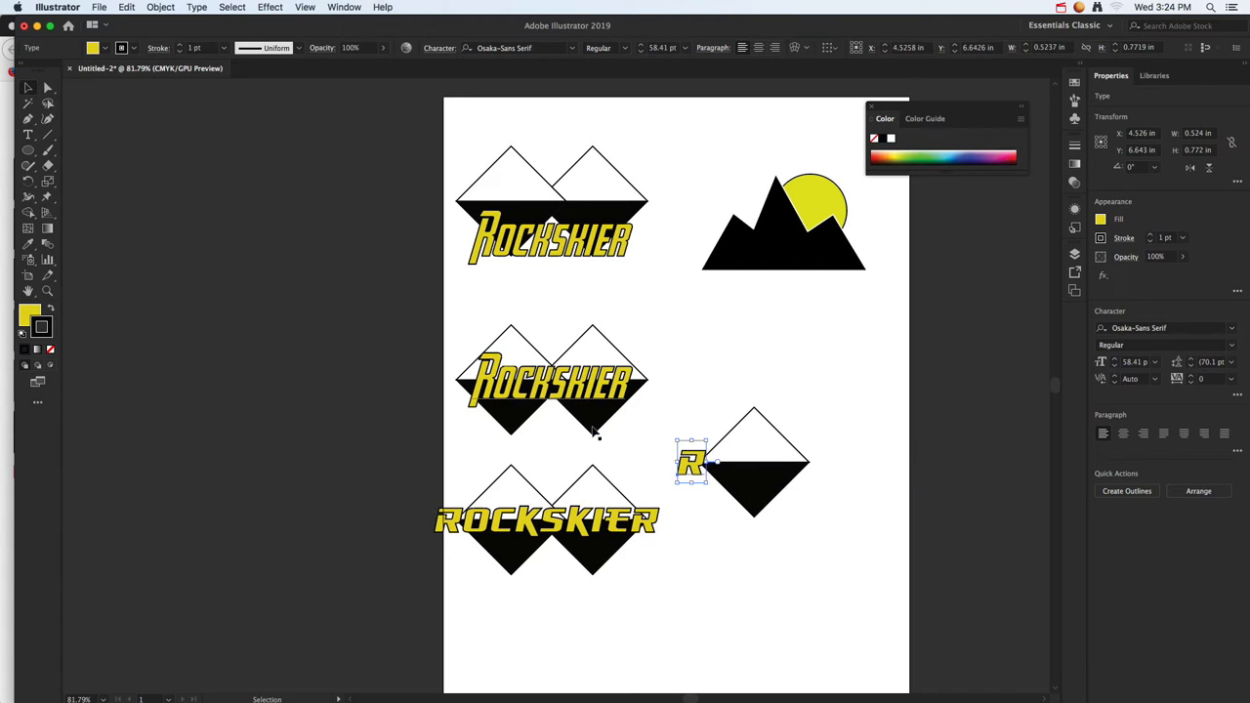
Enlarge the "R" over the diamond to about 147 pt and set its font to Avengeance Heroic Avenger Bold.
left_click_drag(709, 485, 735, 453)
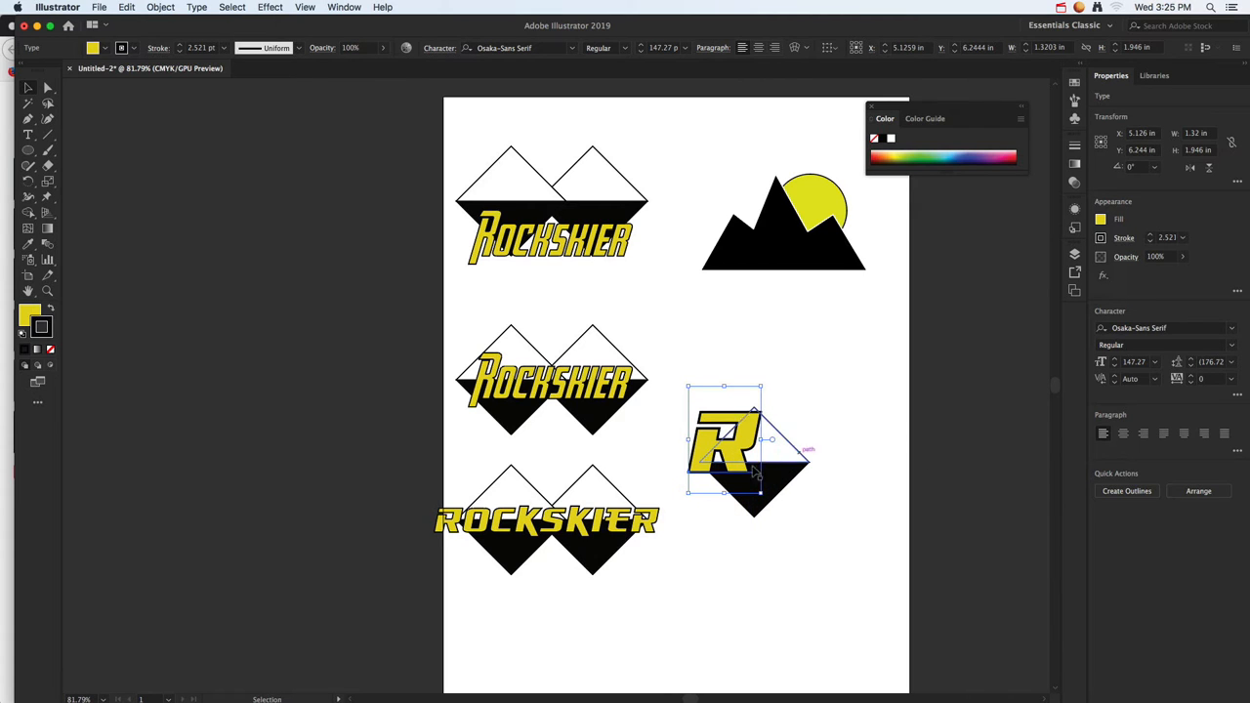
left_click(1231, 329)
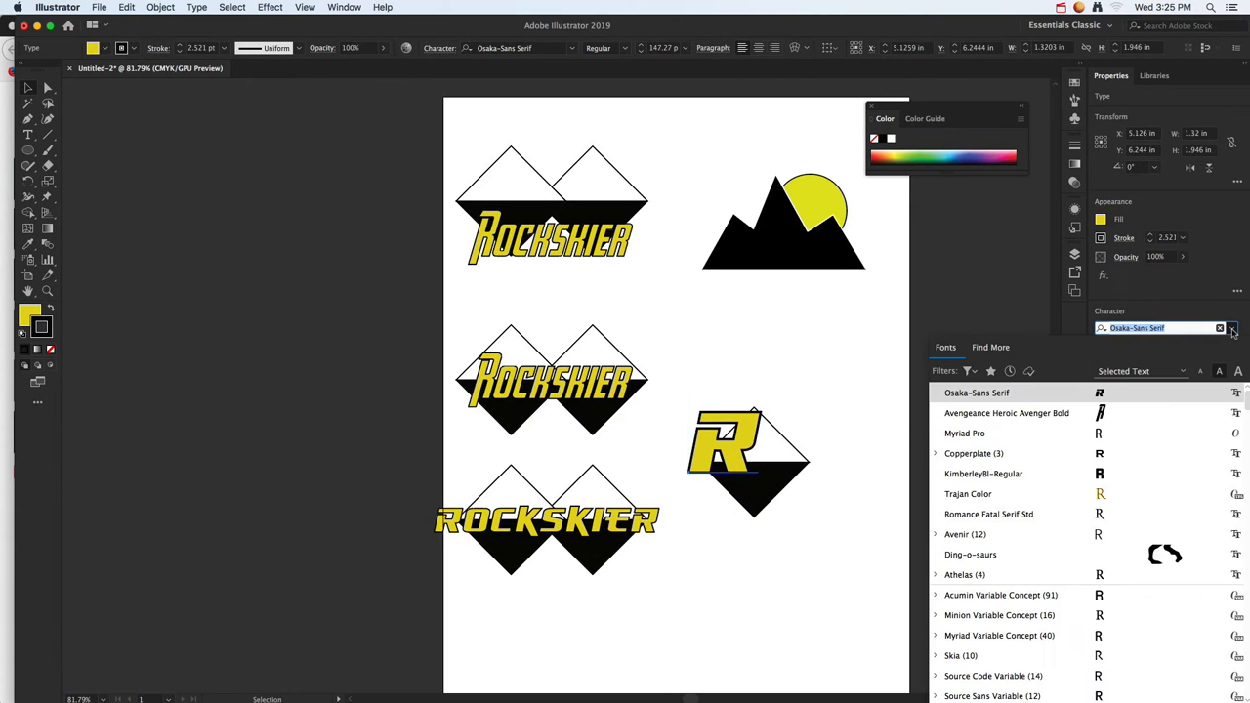
left_click(1121, 421)
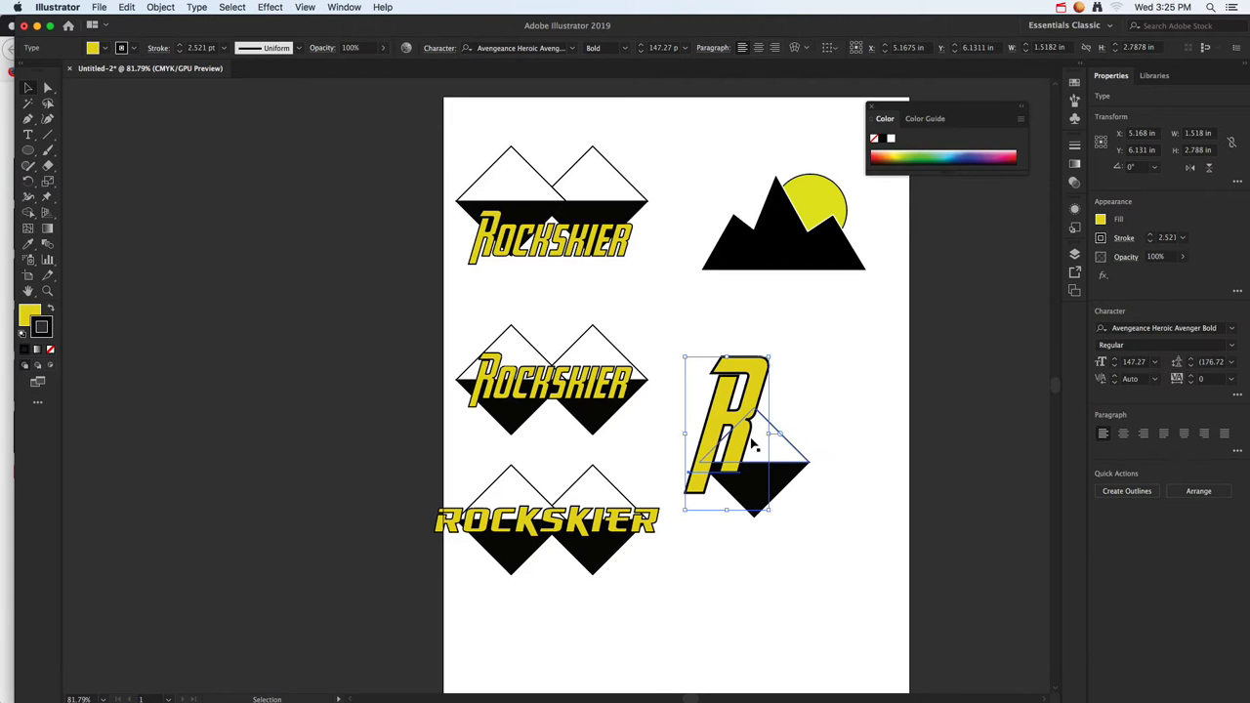
Duplicate the large "R" down and to its right and change the copy to the letter "S".
left_click_drag(740, 444, 835, 514)
key("t")
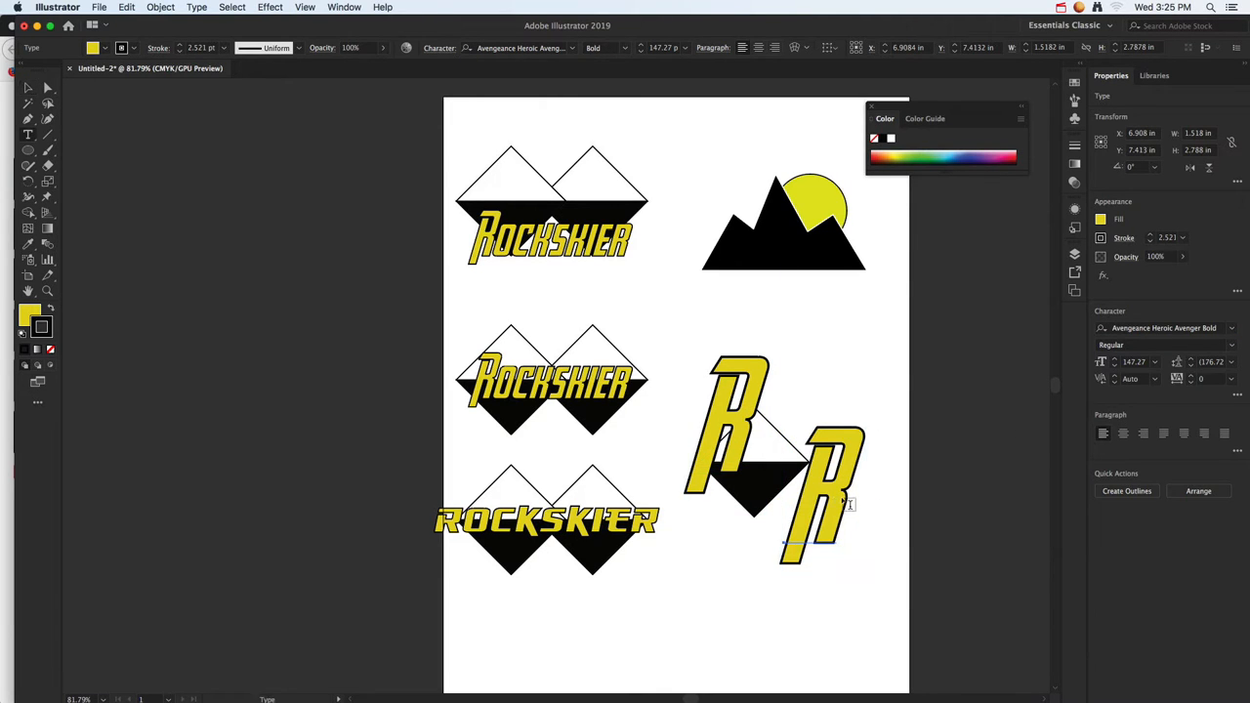
left_click(801, 532)
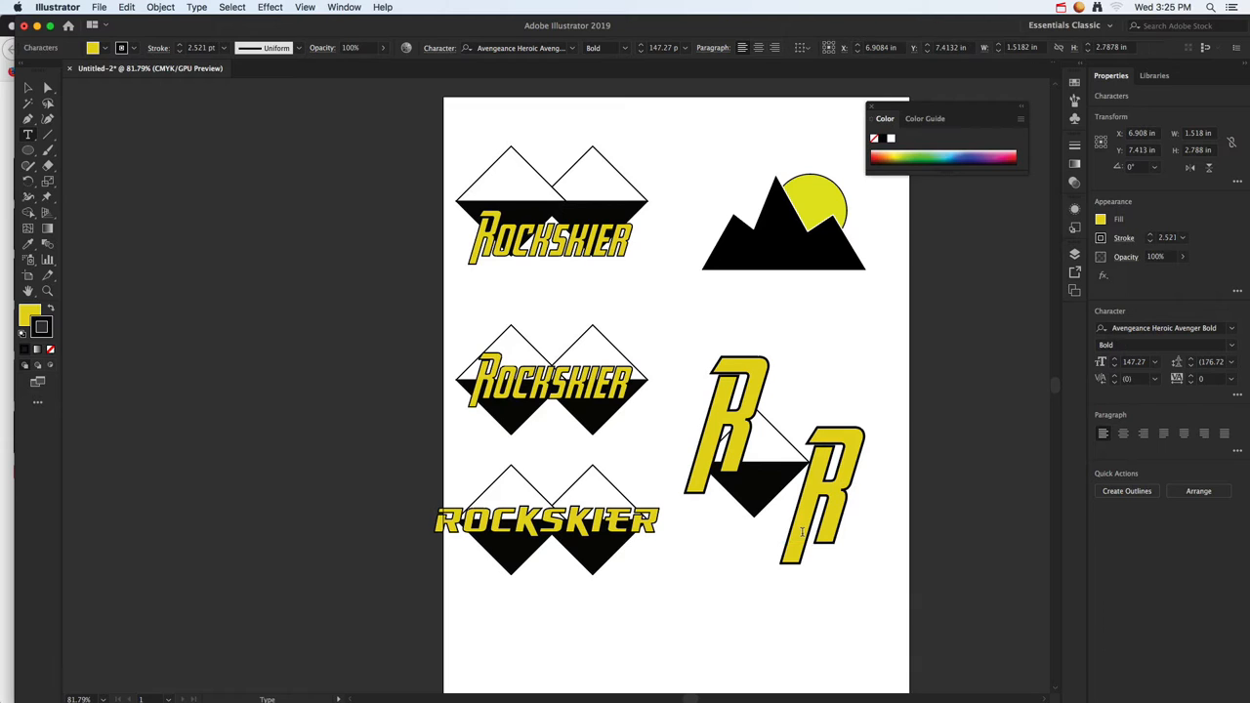
key("super+a")
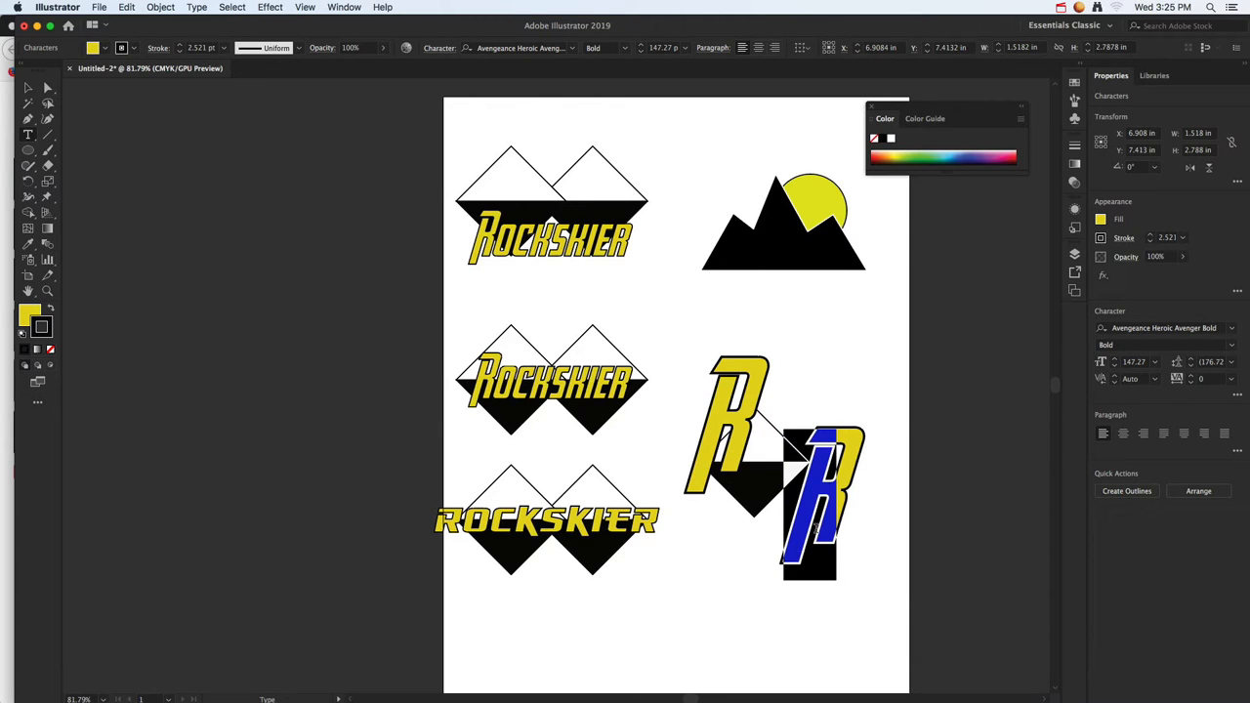
type("S")
left_click(28, 87)
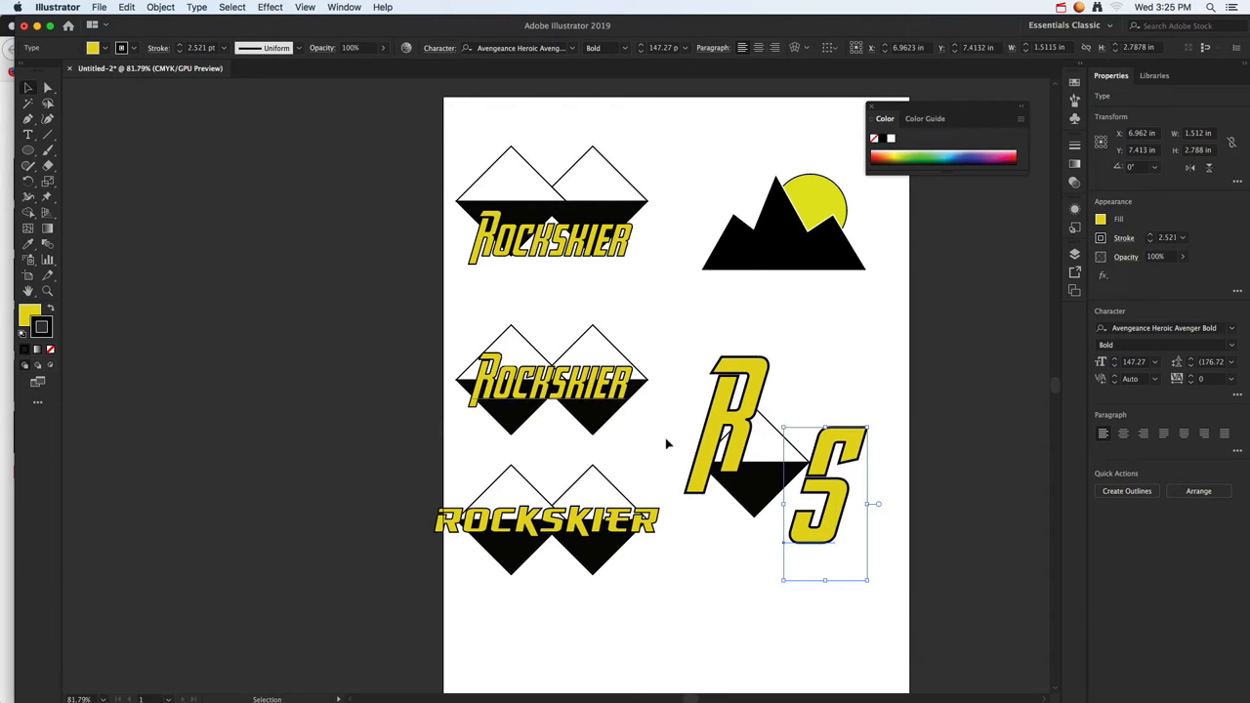
Move the "S" about 1 in to the left so it sits over the diamond, tucked against the lower right of the "R".
left_click_drag(785, 451, 730, 456)
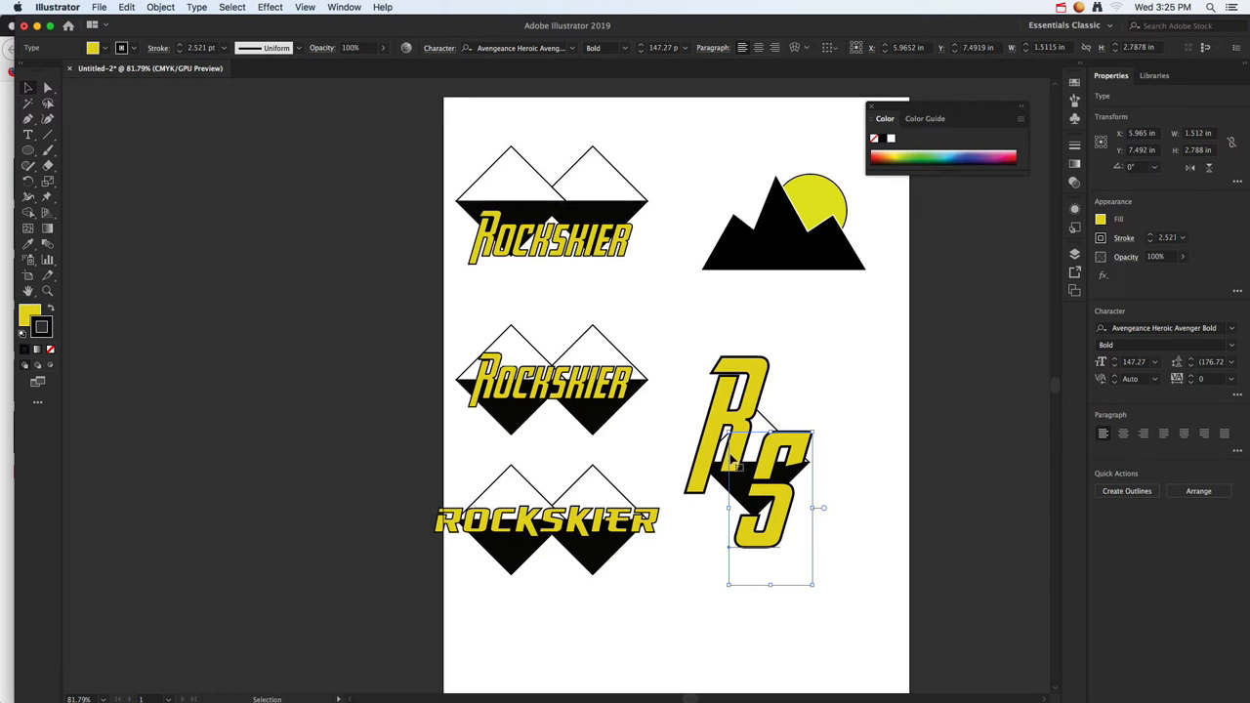
left_click(759, 413)
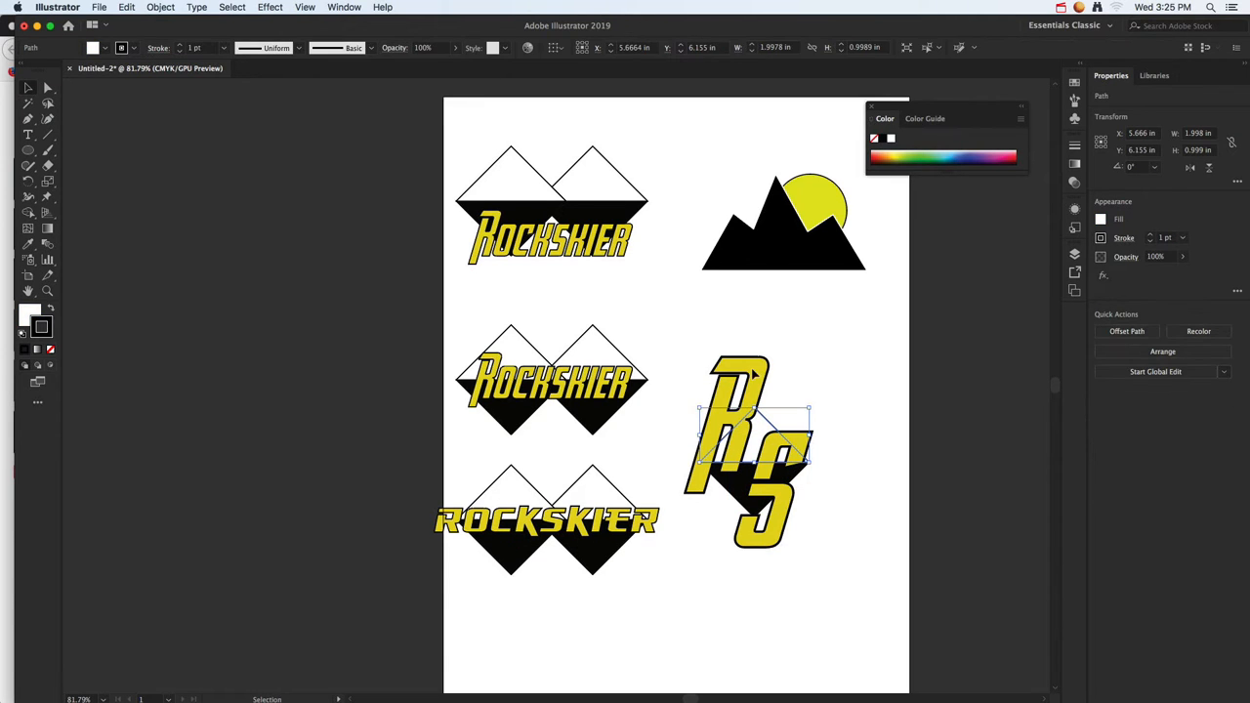
left_click(771, 374)
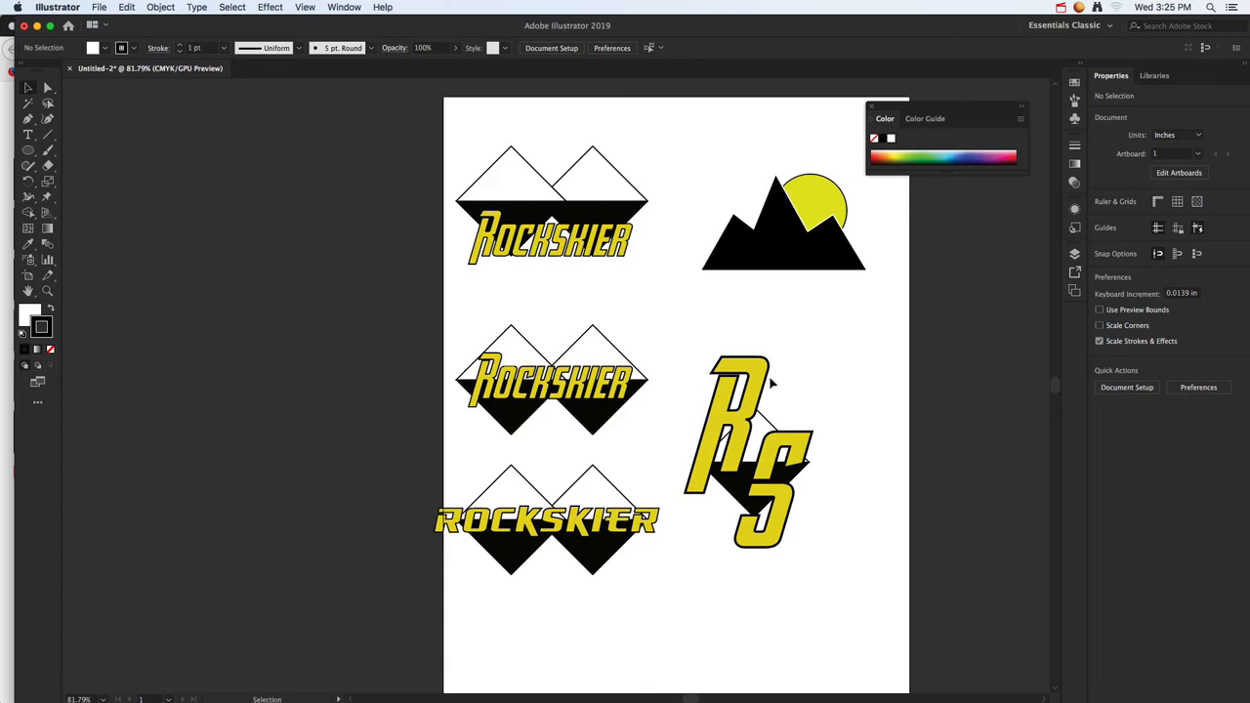
left_click(768, 382)
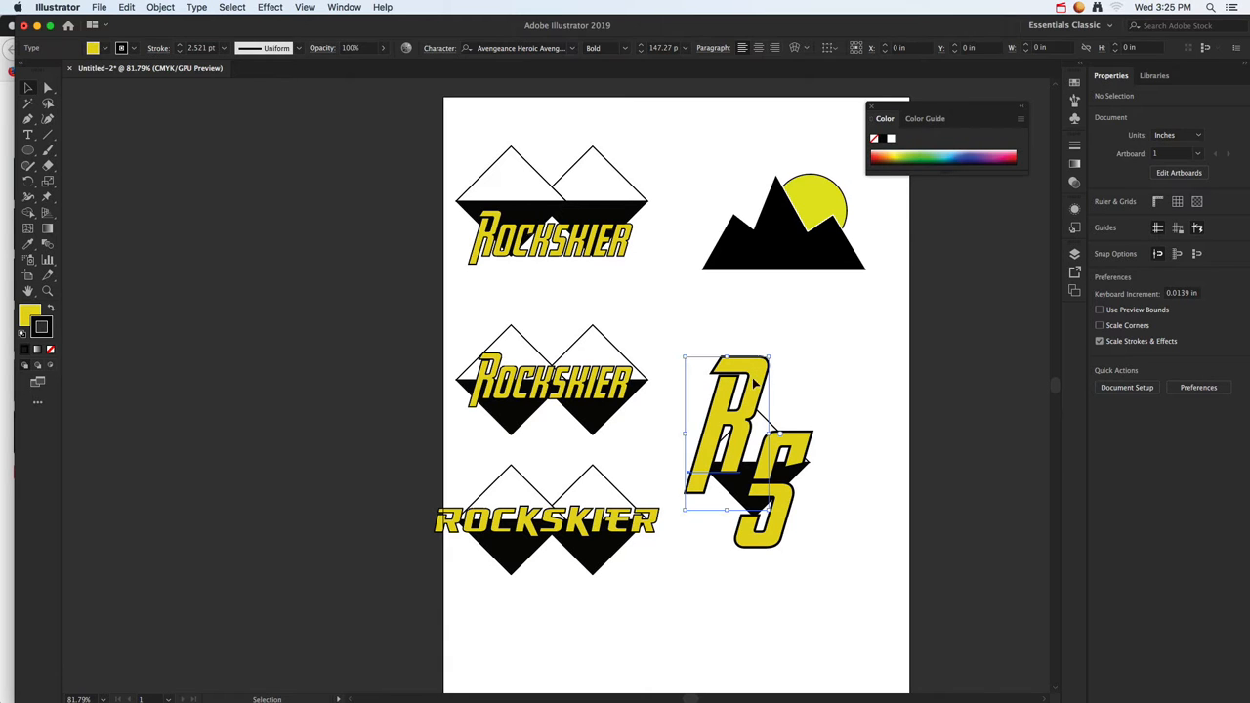
left_click(739, 451)
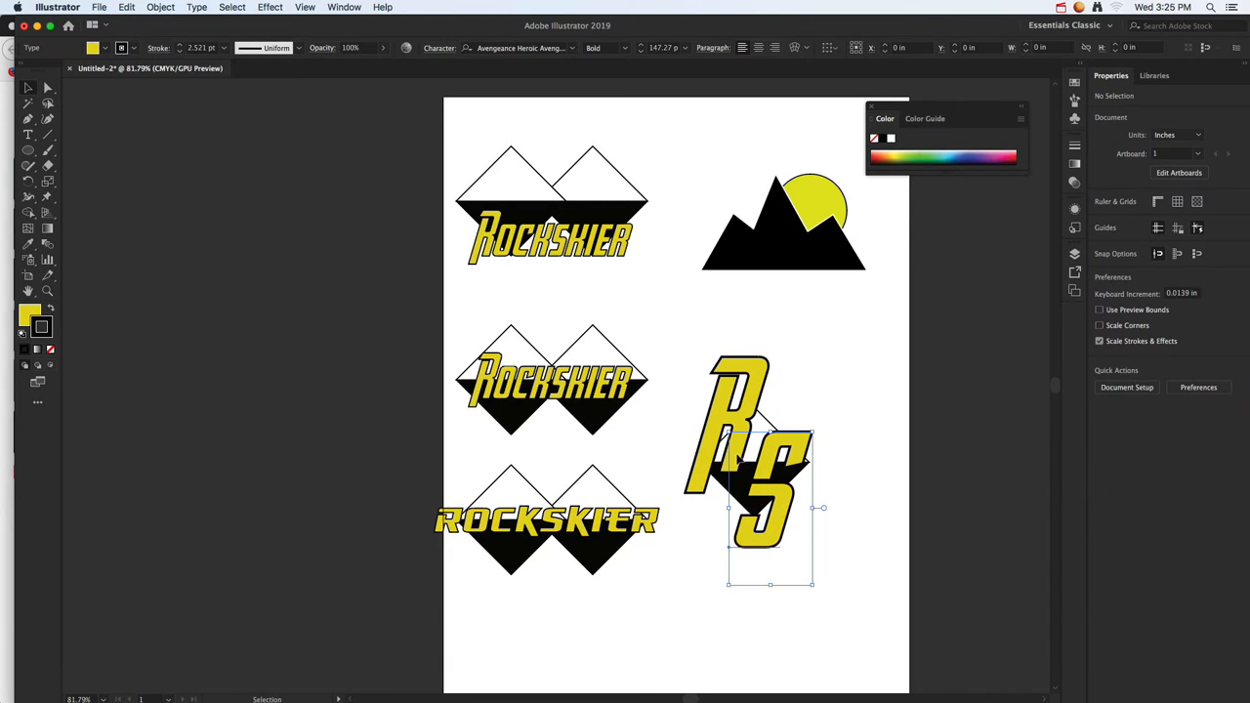
Shift the "R" slightly closer to the "S", then scale both letters together to about 107 pt, centered over the diamond.
left_click(701, 479)
left_click_drag(701, 480, 713, 480)
left_click(786, 528, "shift")
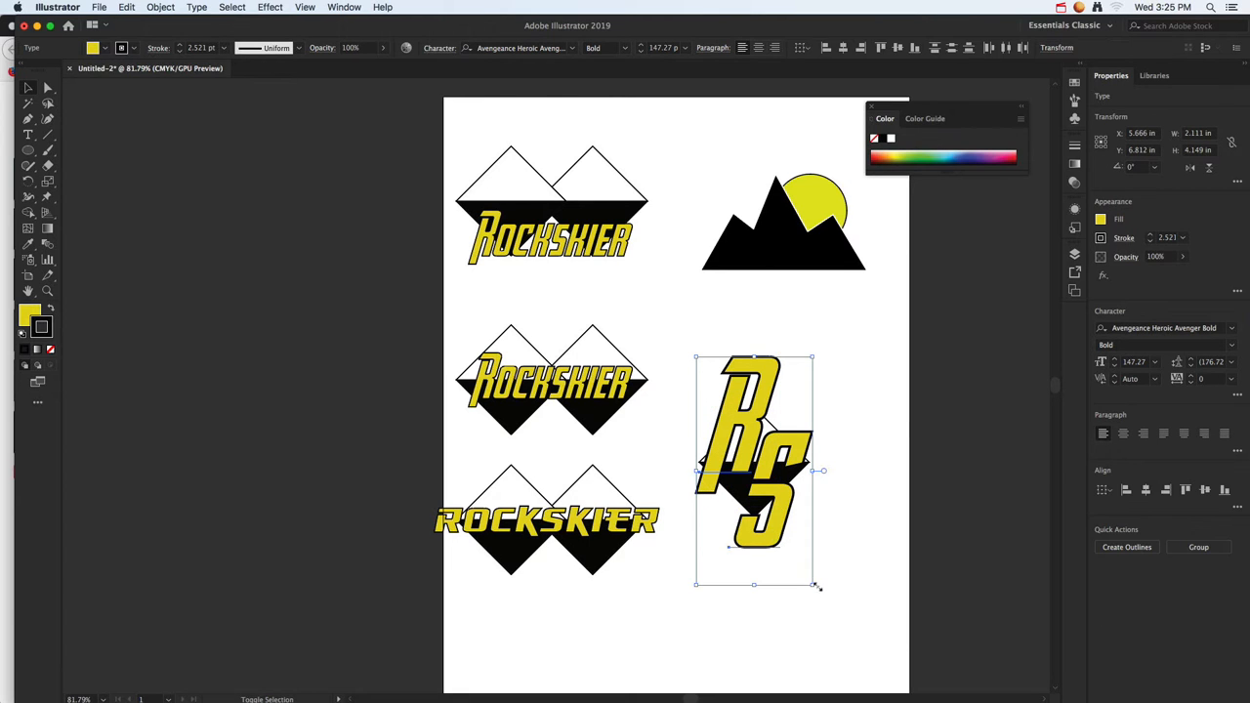
left_click_drag(814, 587, 781, 522)
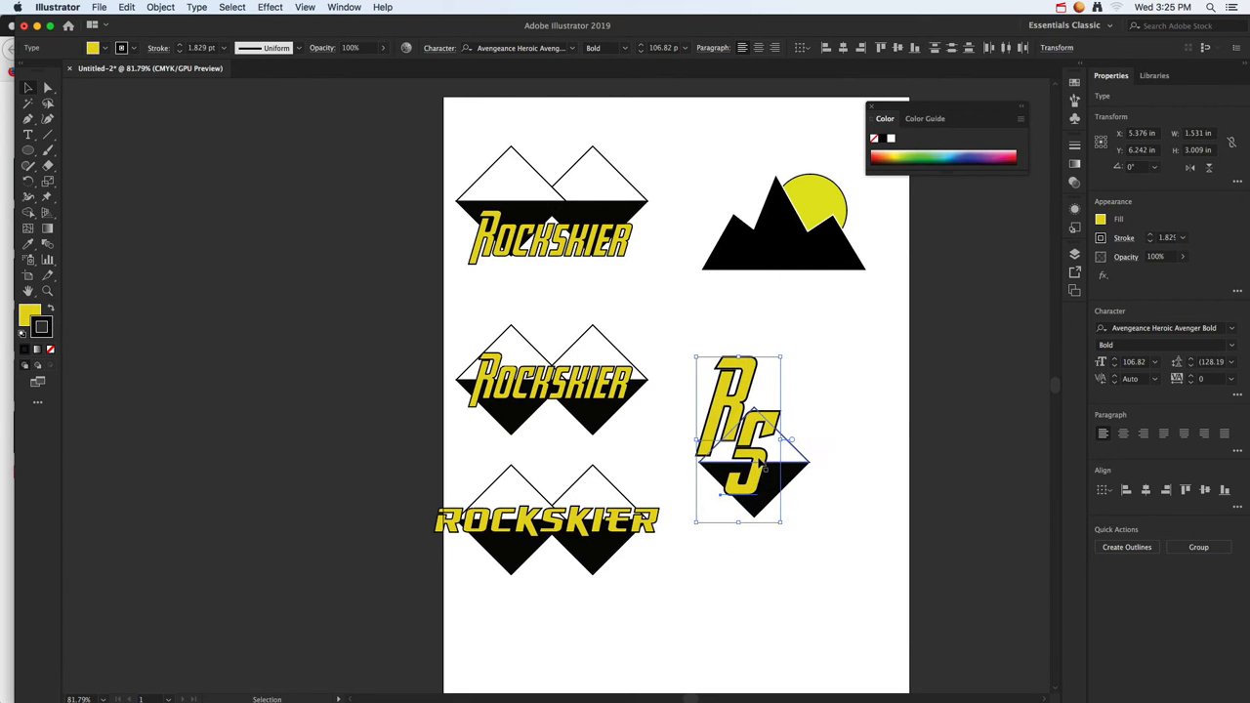
left_click_drag(759, 462, 786, 497)
left_click(846, 532)
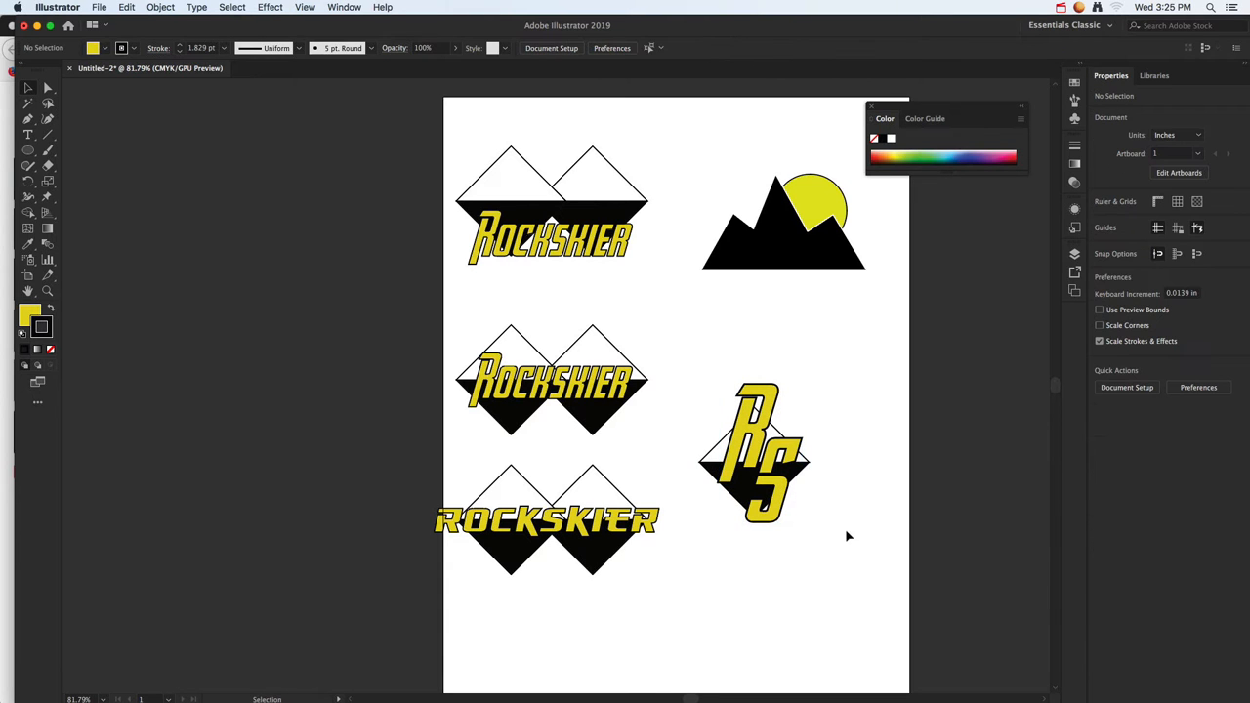
Try placing sample text on the path of the yellow sun circle behind the mountains, and undo it.
scroll(679, 353, "up", 2)
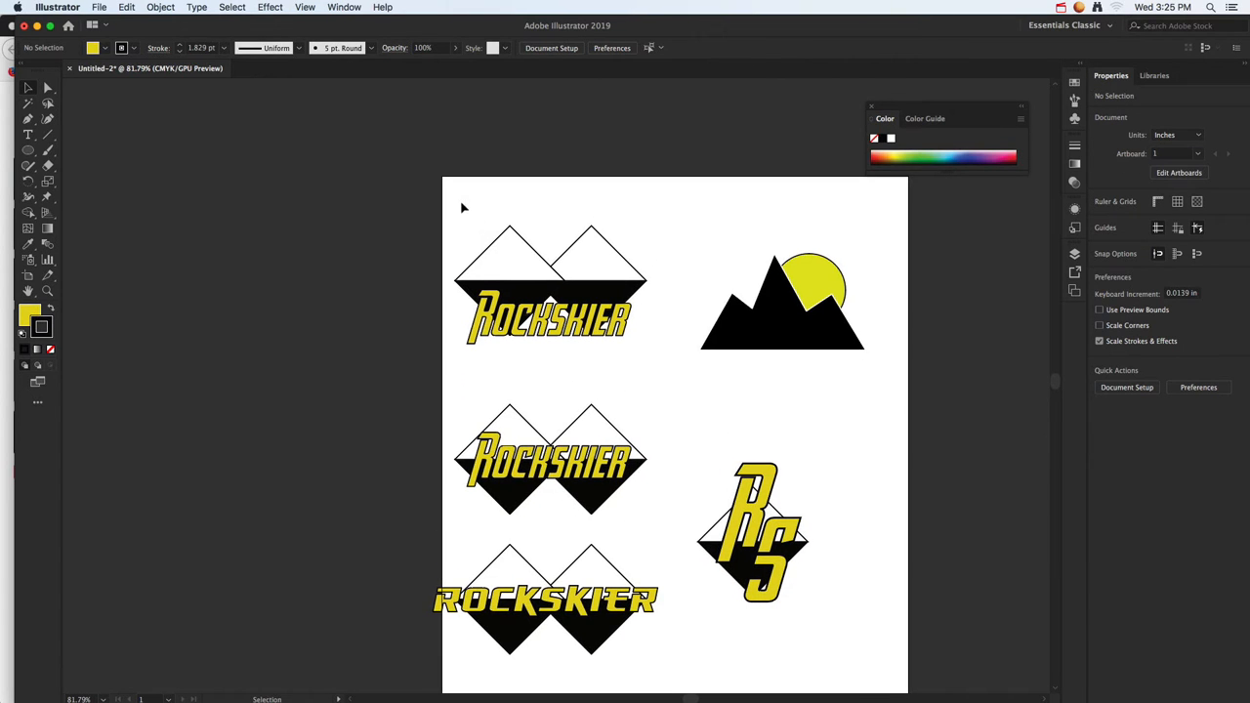
left_click_drag(463, 207, 630, 364)
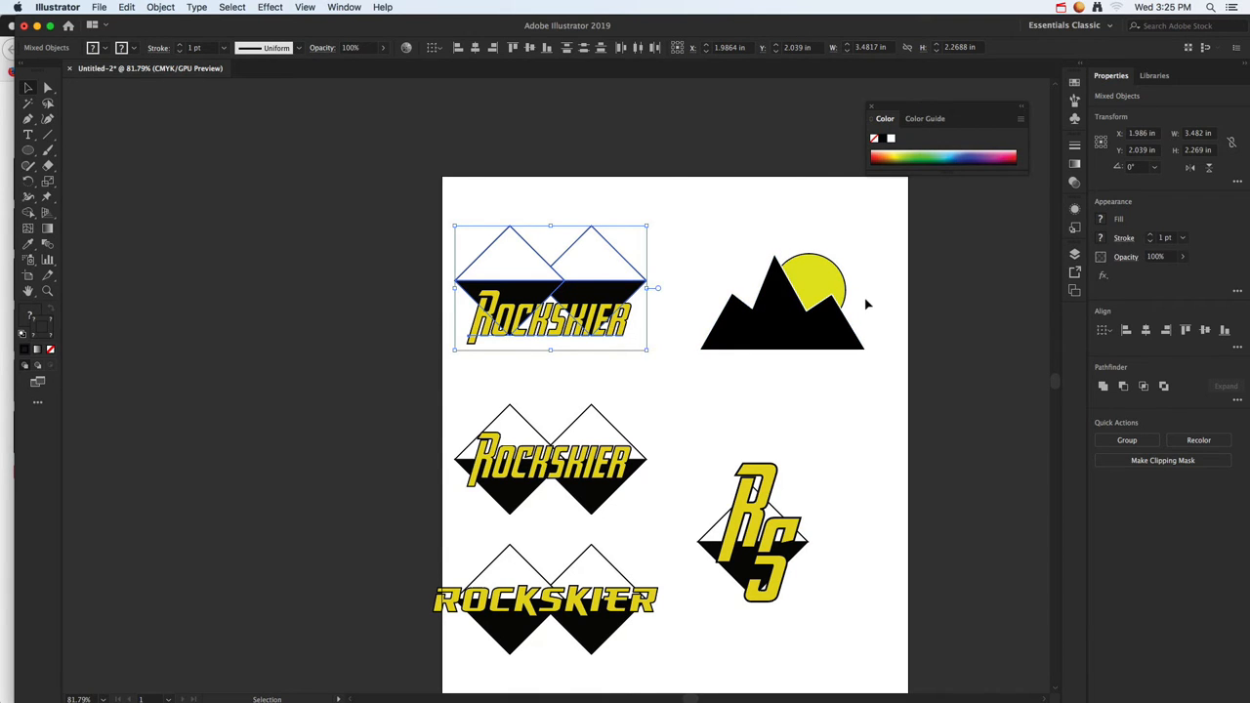
left_click(27, 135)
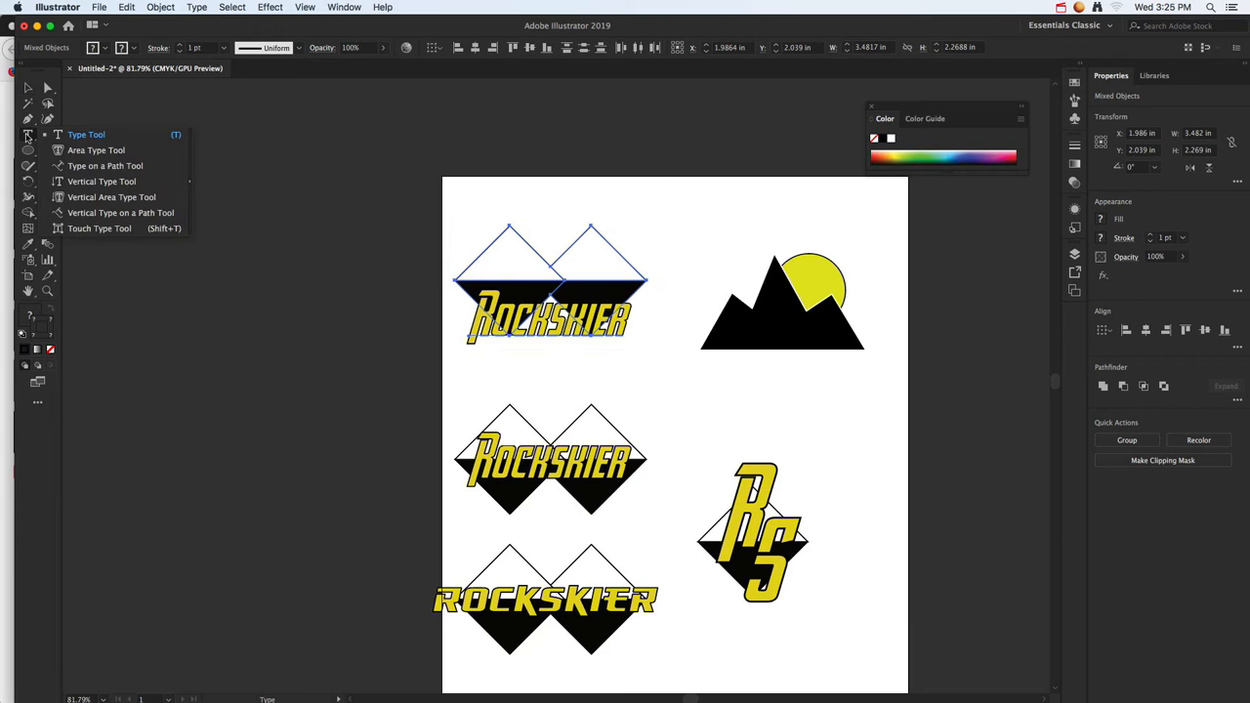
left_click(98, 168)
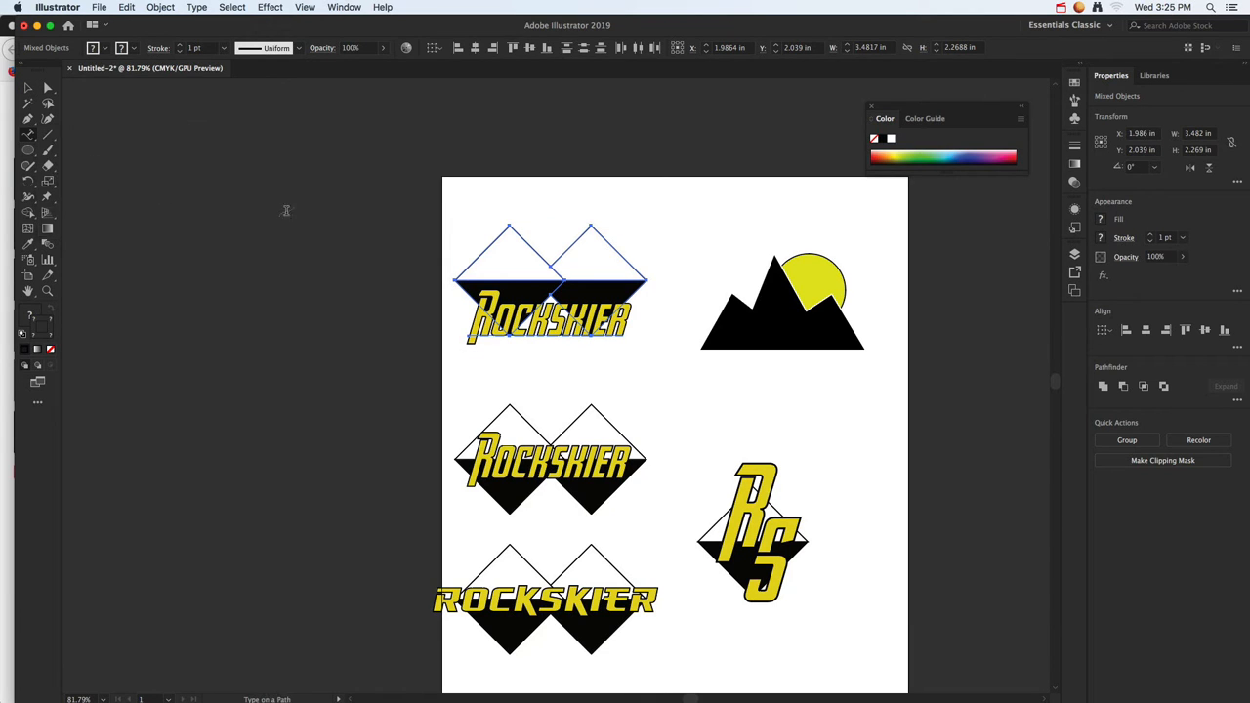
left_click(789, 257)
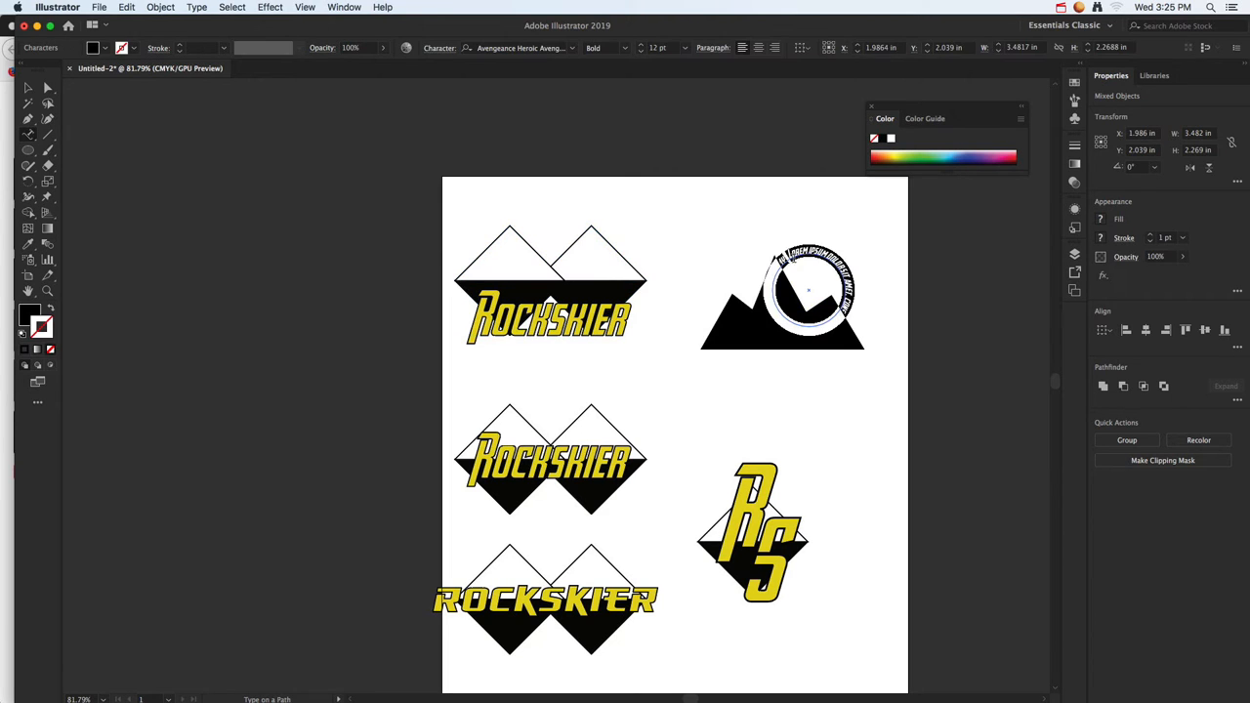
type("sdf sdf sdf")
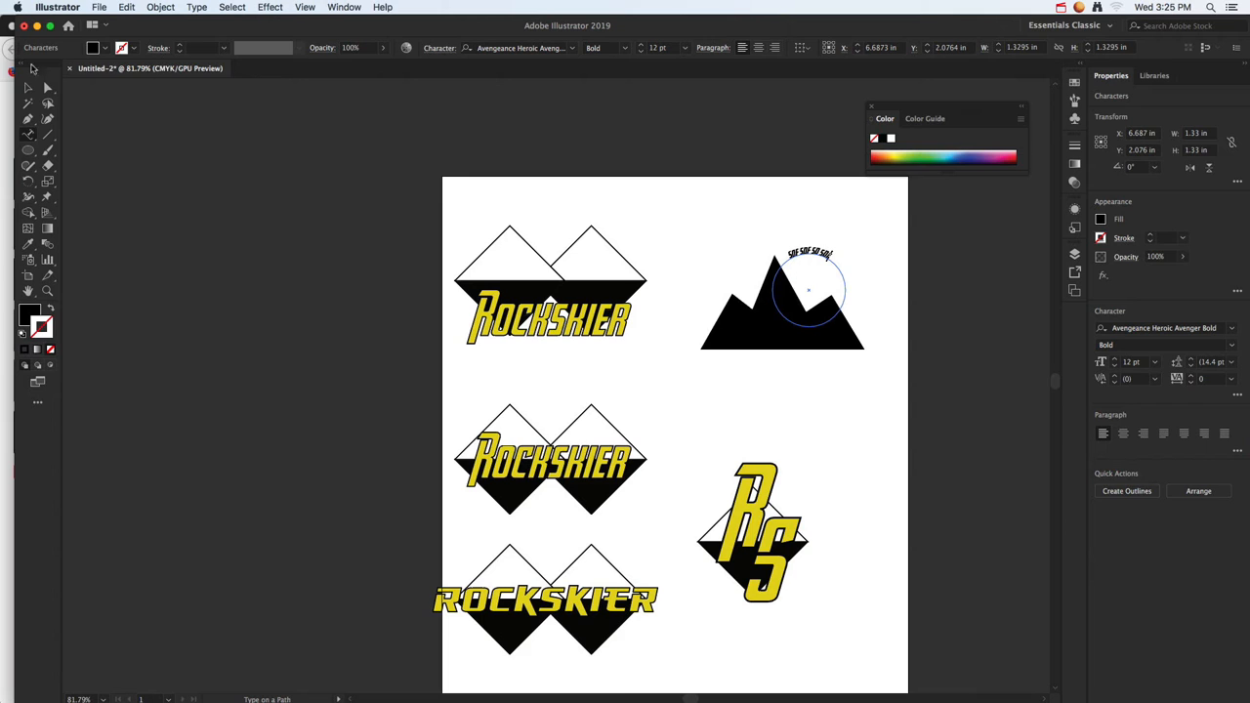
left_click(26, 87)
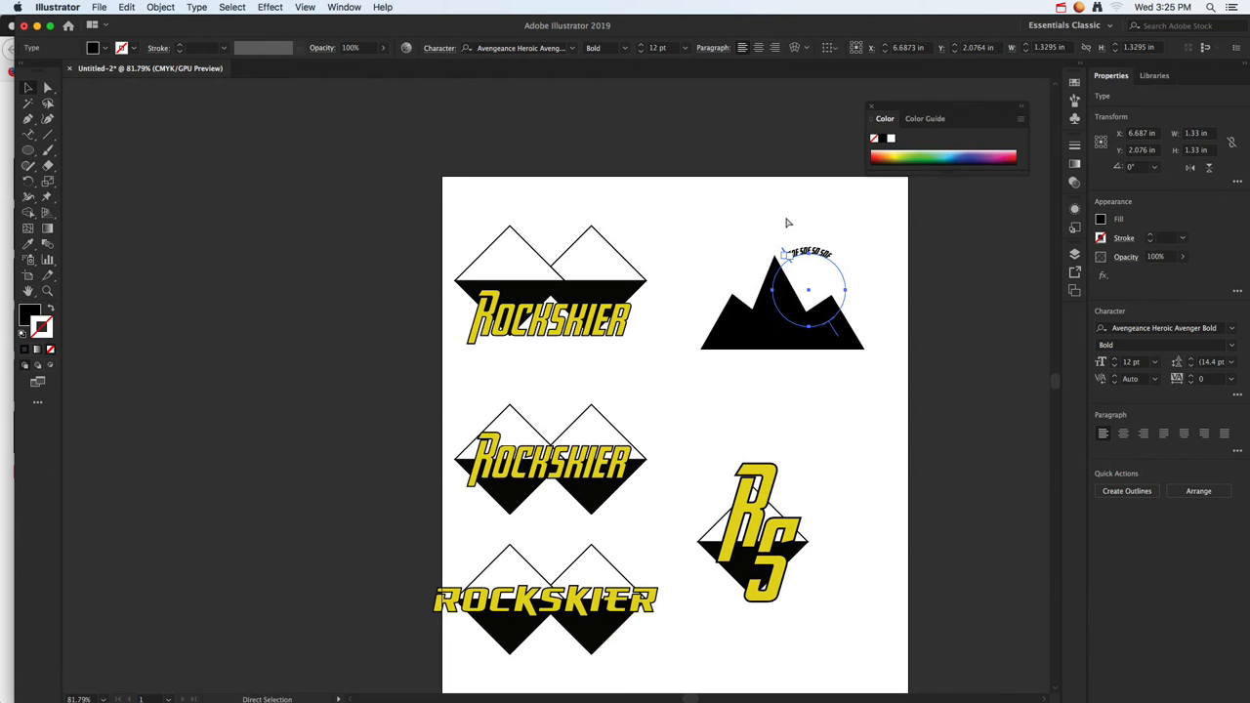
key("super+z")
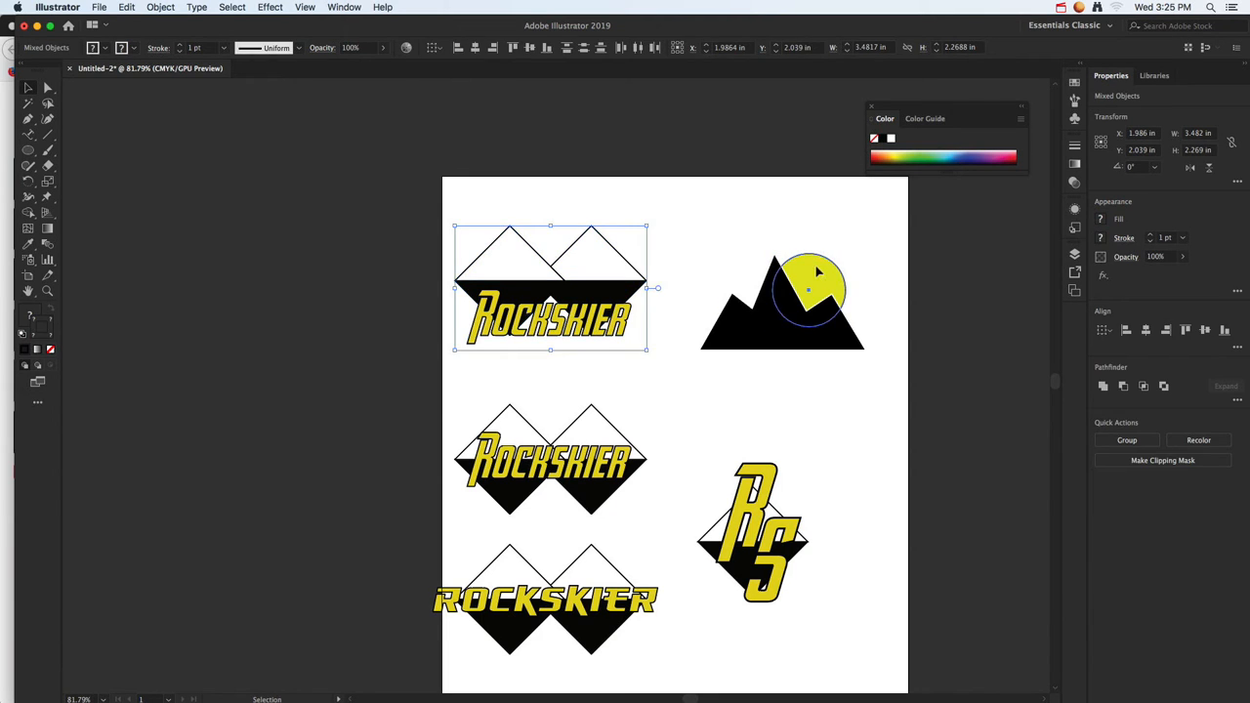
Duplicate the yellow sun circle up and to its left and enlarge the copy to about 2.91 in across.
left_click(818, 281)
left_click_drag(820, 282, 728, 177)
mouse_move(753, 221)
left_mouse_down()
mouse_move(887, 322)
mouse_move(839, 308)
left_mouse_up()
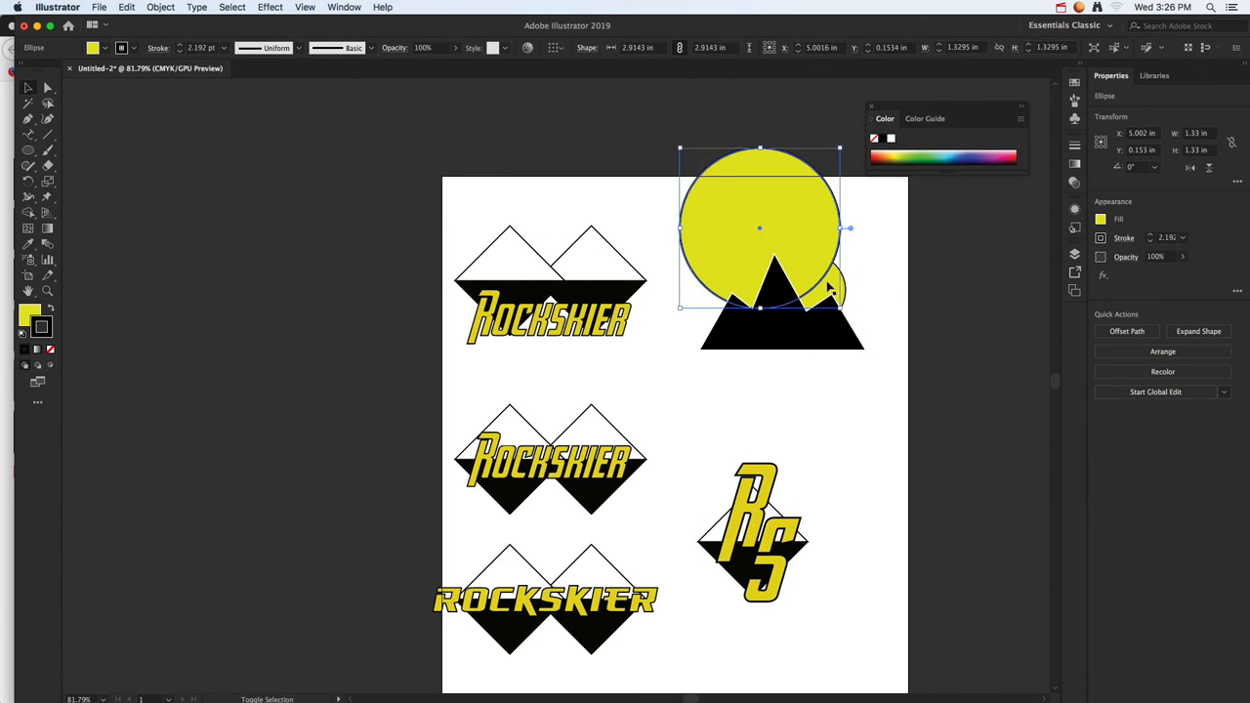
Place the text "Rockskier" on the path of the large circle and set its size to 72 pt.
left_click(28, 137)
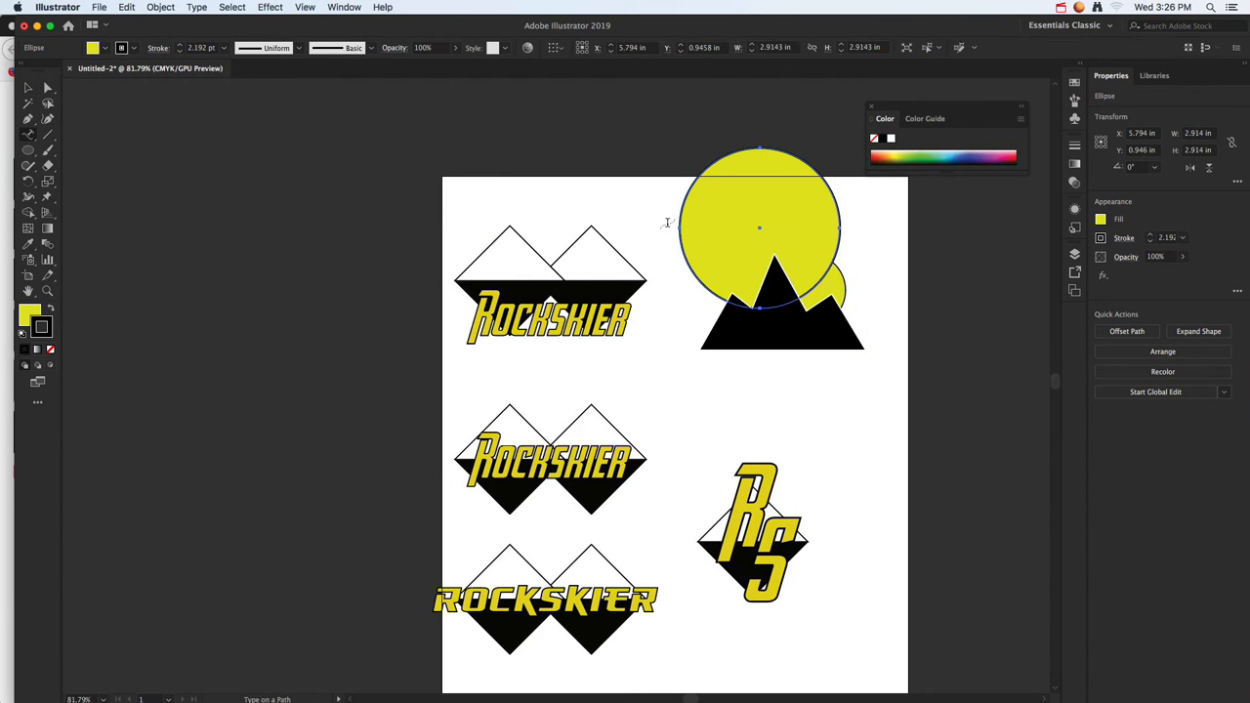
left_click(681, 206)
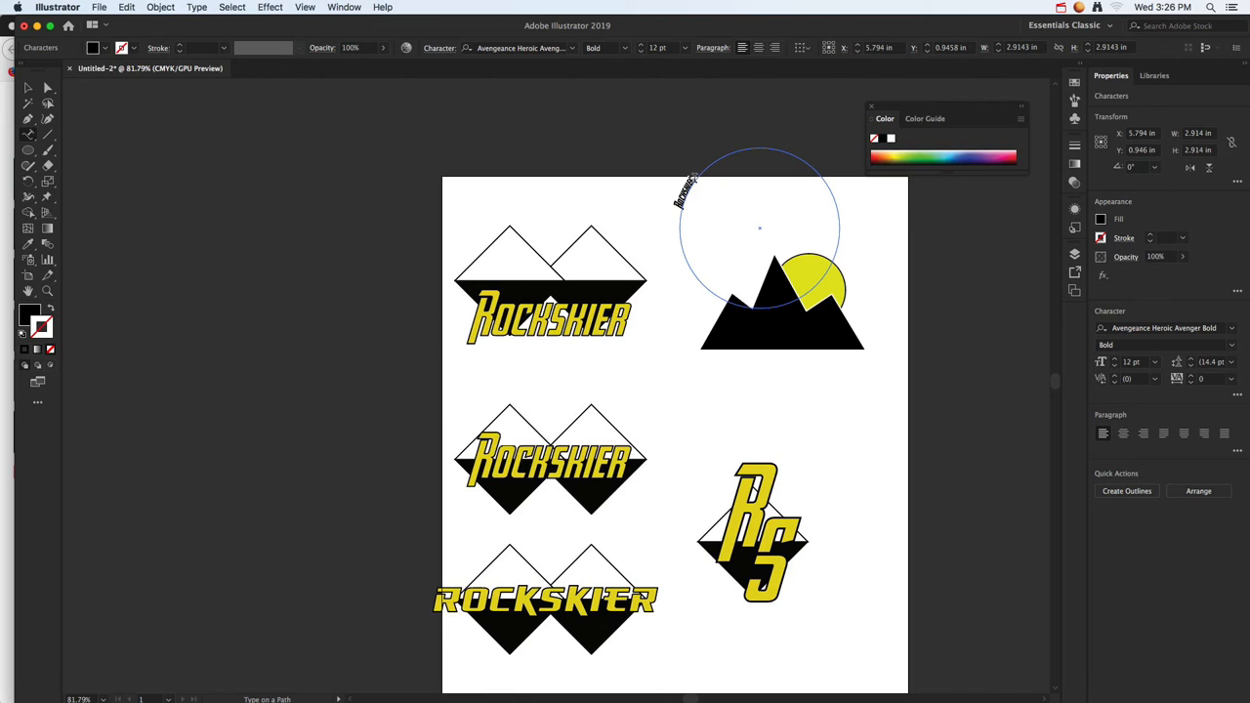
key("super+a")
left_click(1157, 361)
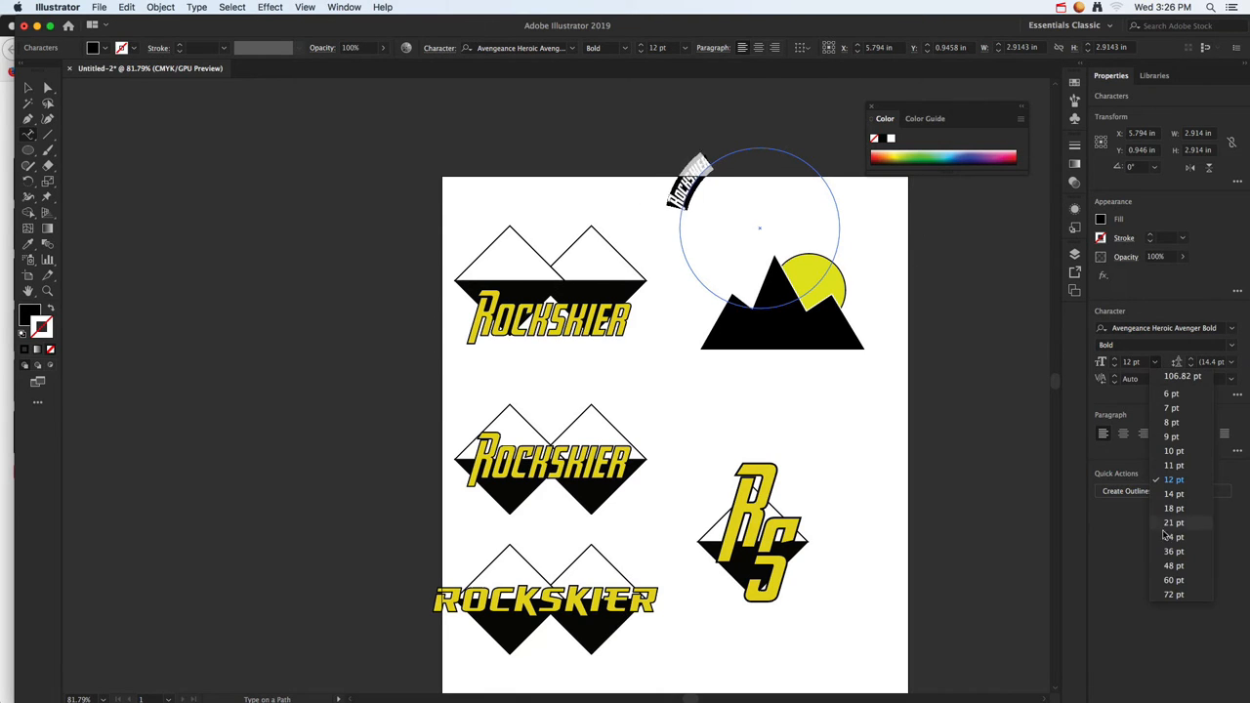
left_click(1177, 593)
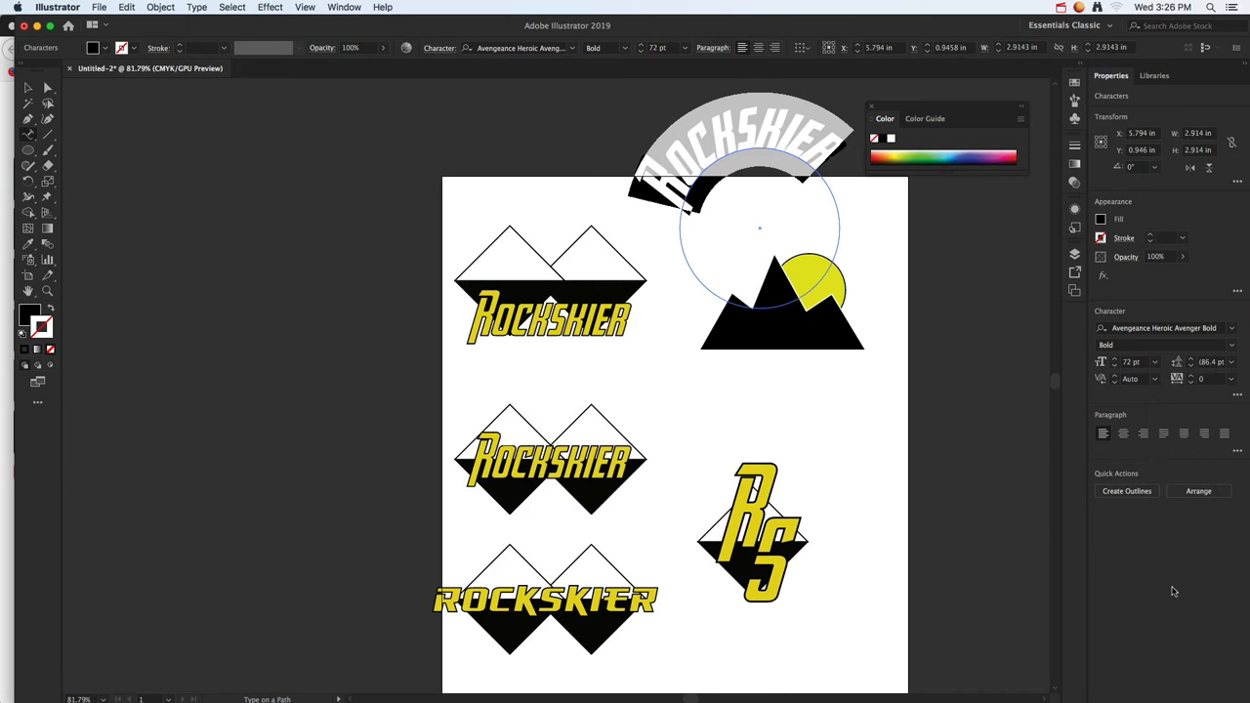
Rotate the circular "Rockskier" text about 13° clockwise and move it down so it arches over the mountain and sun.
left_click(30, 87)
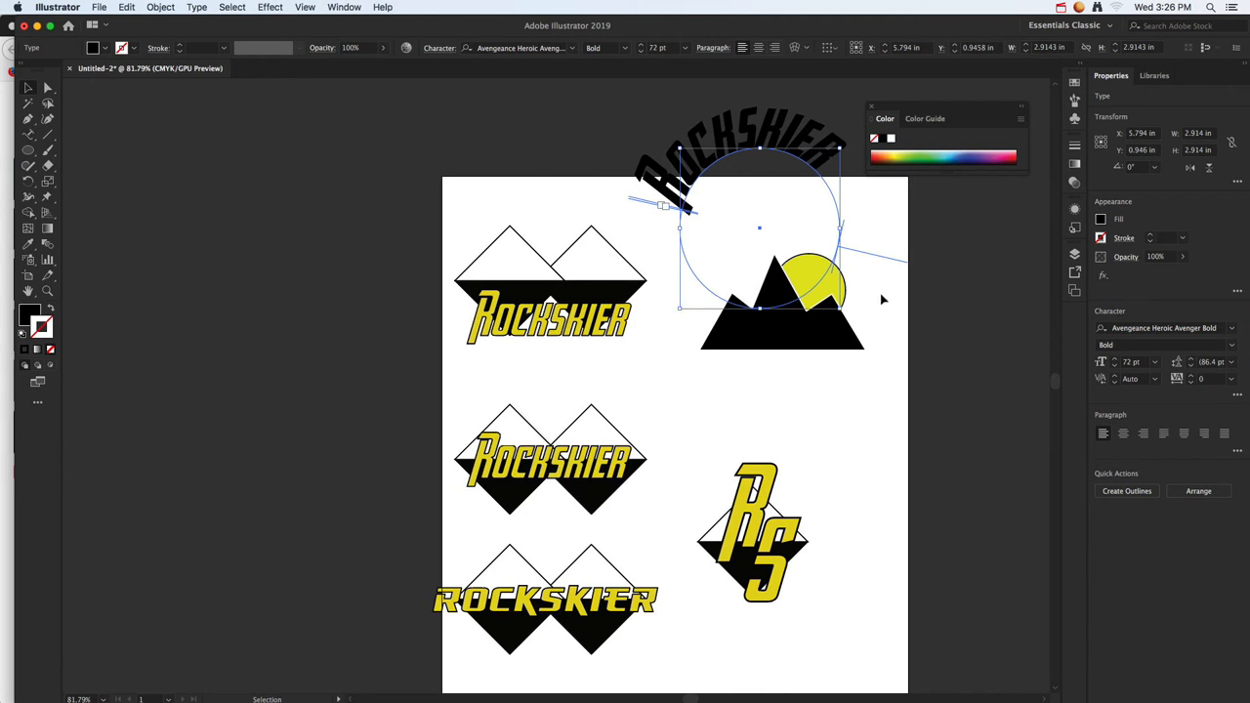
left_click_drag(847, 313, 827, 329)
left_click_drag(785, 144, 803, 211)
left_click(220, 262)
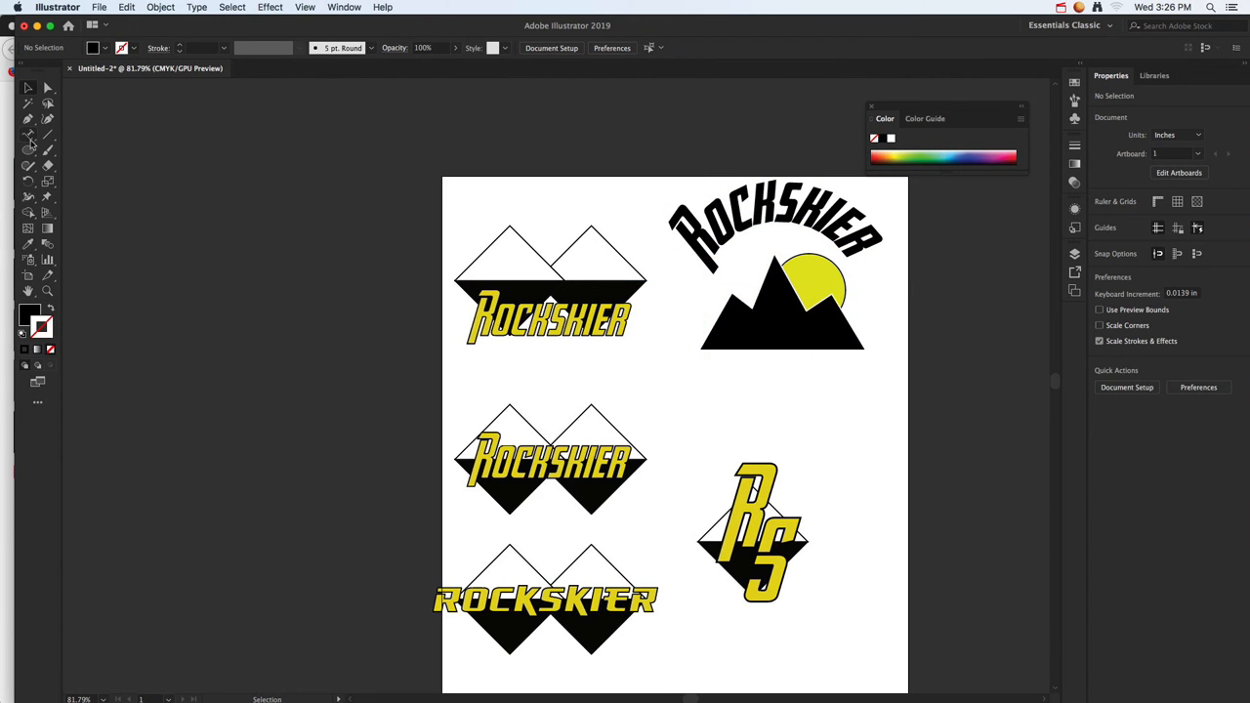
Draw a downward-bowing curve between the mountain and the "RS" monogram with the Pen tool and place the text "SDF" along it.
left_click(28, 118)
left_click(707, 406)
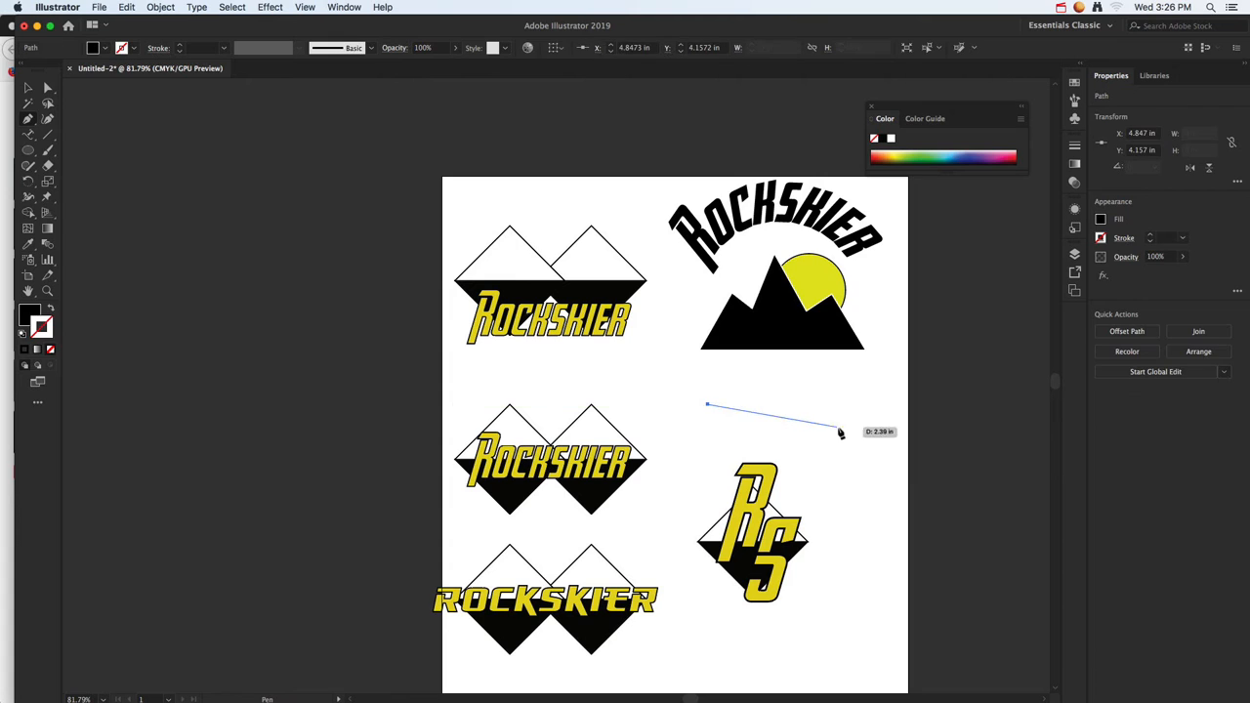
left_click_drag(854, 430, 927, 365)
left_click(28, 133)
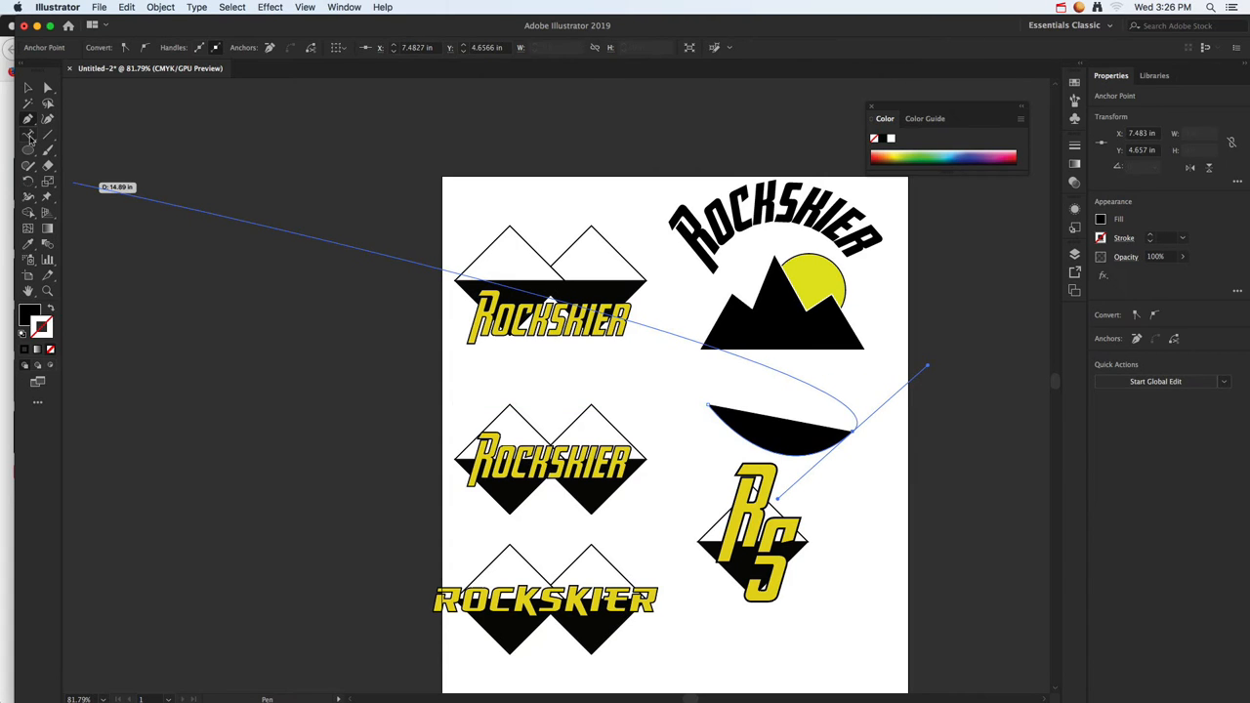
left_click(712, 409)
type("SOF")
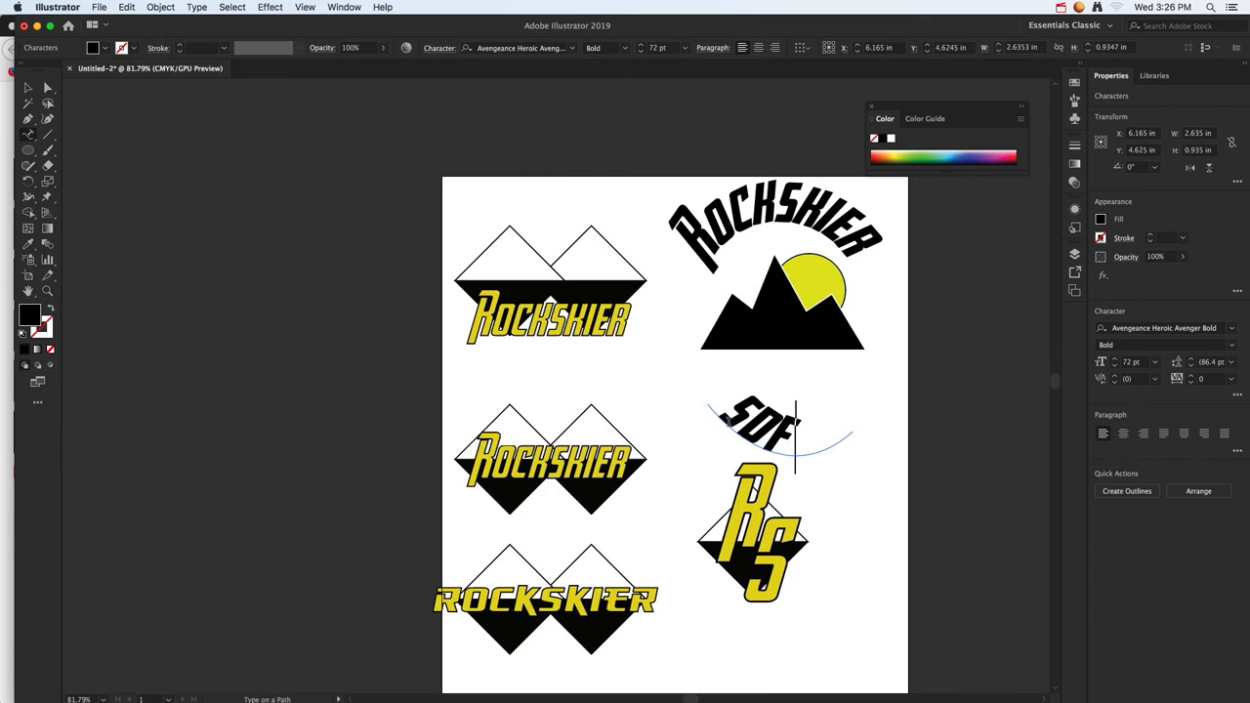
Shift the curved "SDF" text up toward the mountain and delete it.
left_click(29, 88)
mouse_move(765, 445)
left_mouse_down()
mouse_move(734, 410)
mouse_move(764, 444)
left_mouse_up()
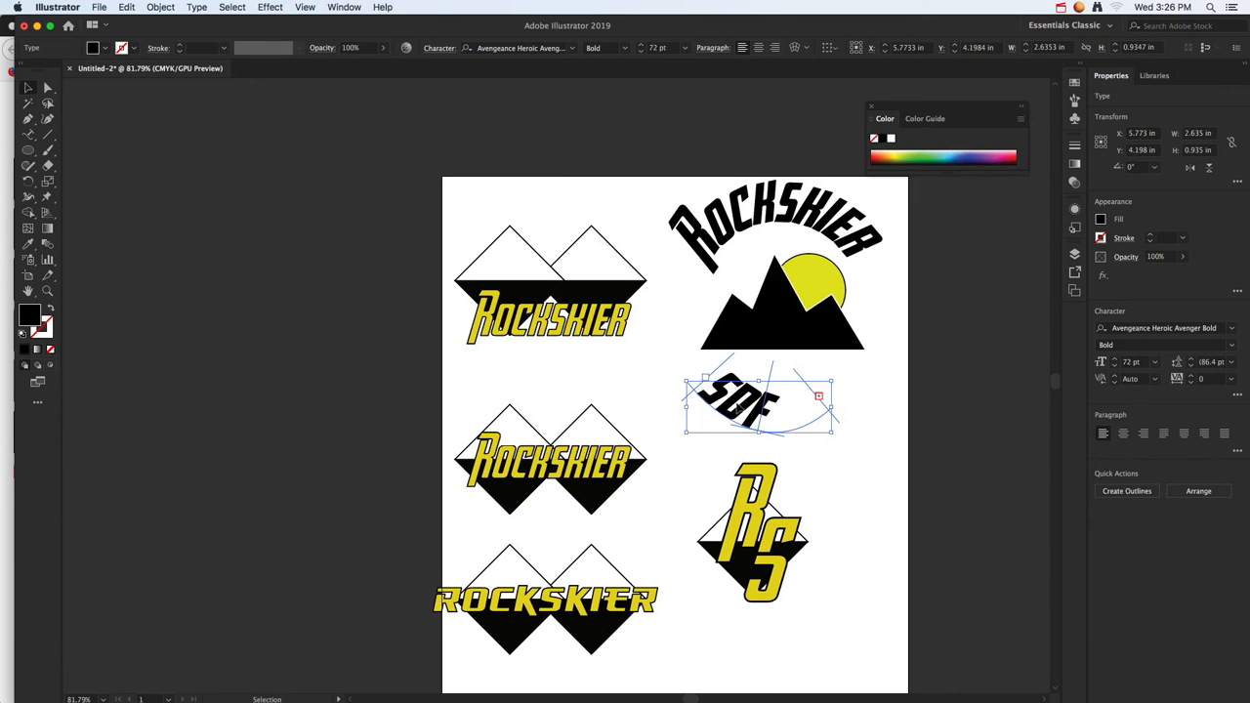
key("Delete")
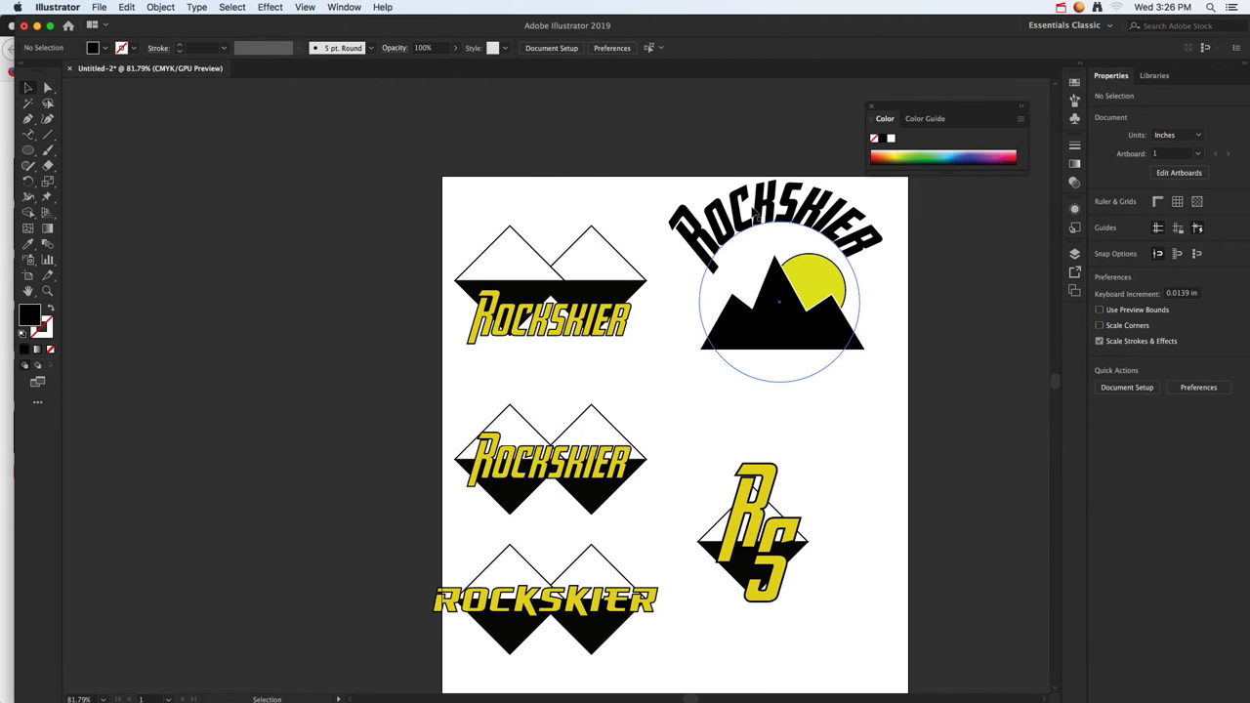
Duplicate the yellow "Rockskier" text from the middle double-diamond logo into the blank area below the "RS" monogram.
left_click(734, 265)
scroll(802, 504, "down", 5)
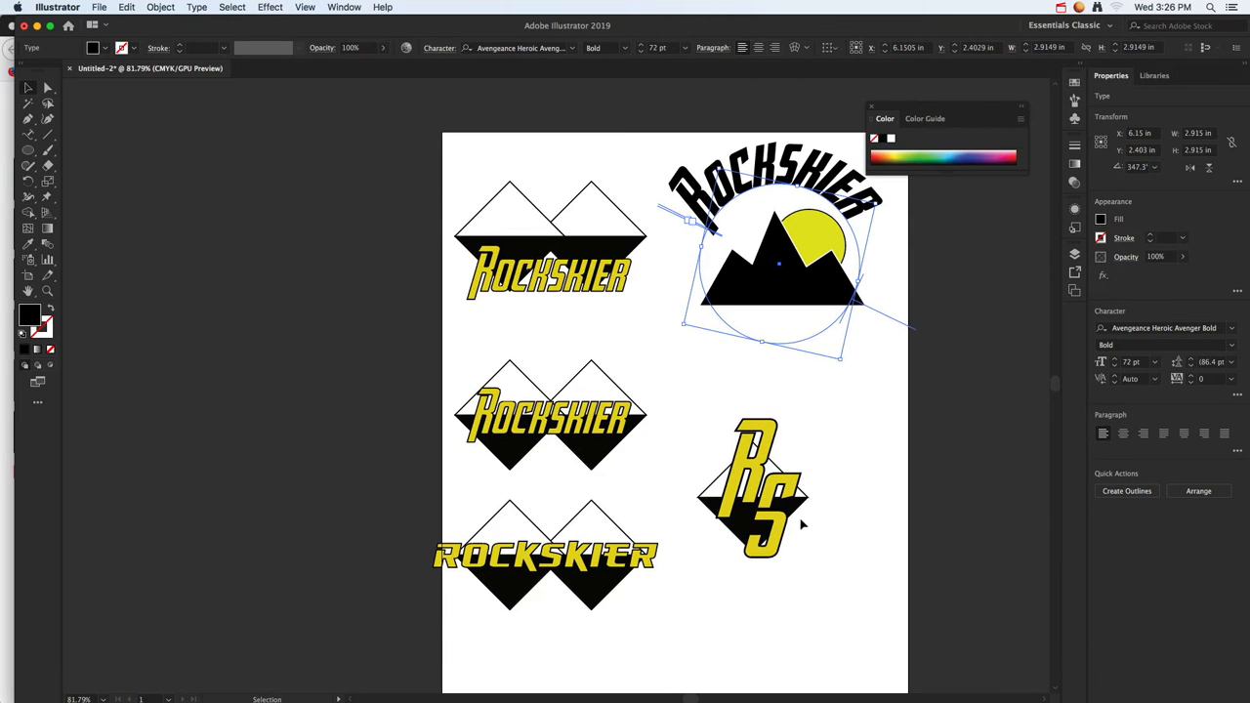
scroll(799, 508, "down", 1)
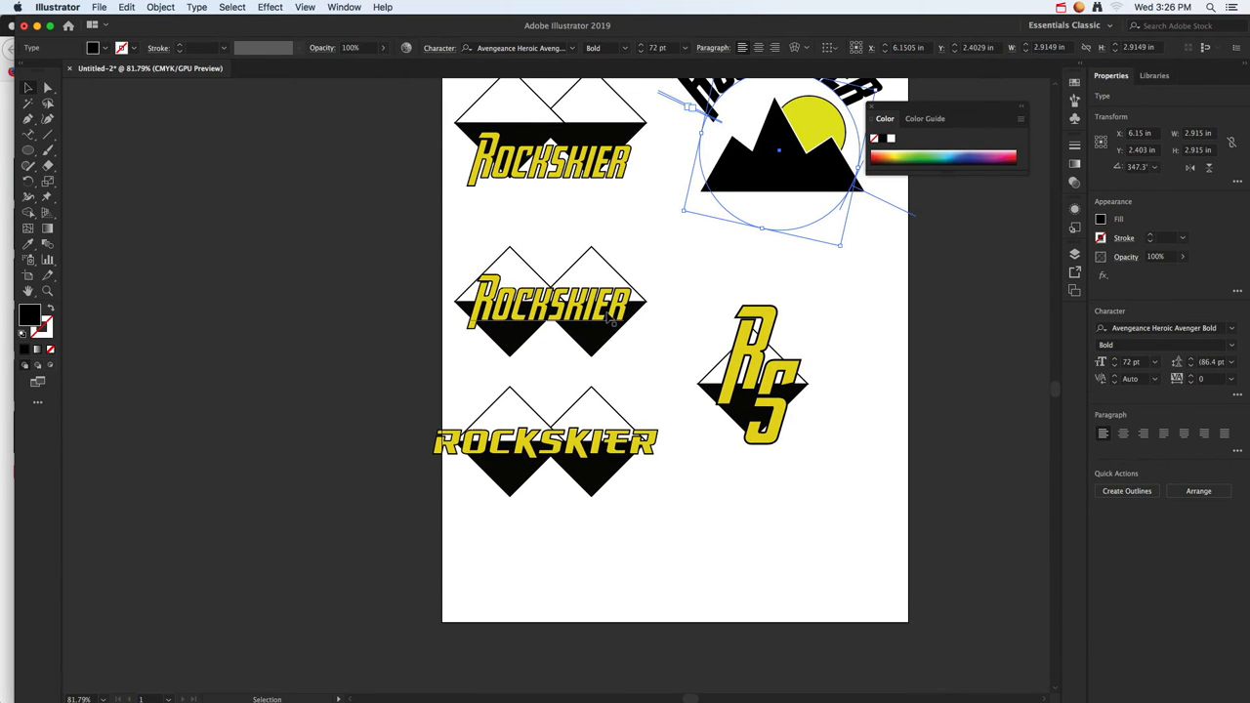
left_click(568, 314)
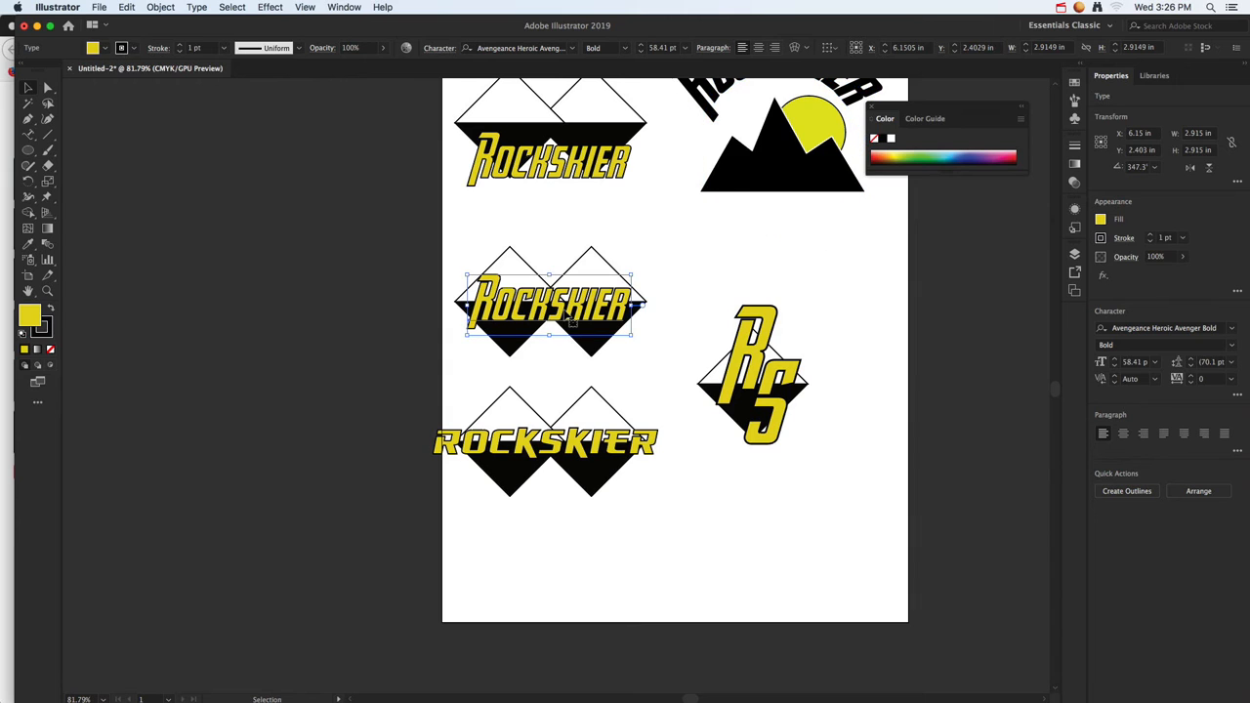
left_click_drag(568, 314, 802, 527)
Convert the "Rockskier" copy below the monogram to outlines.
scroll(819, 537, "down", 2)
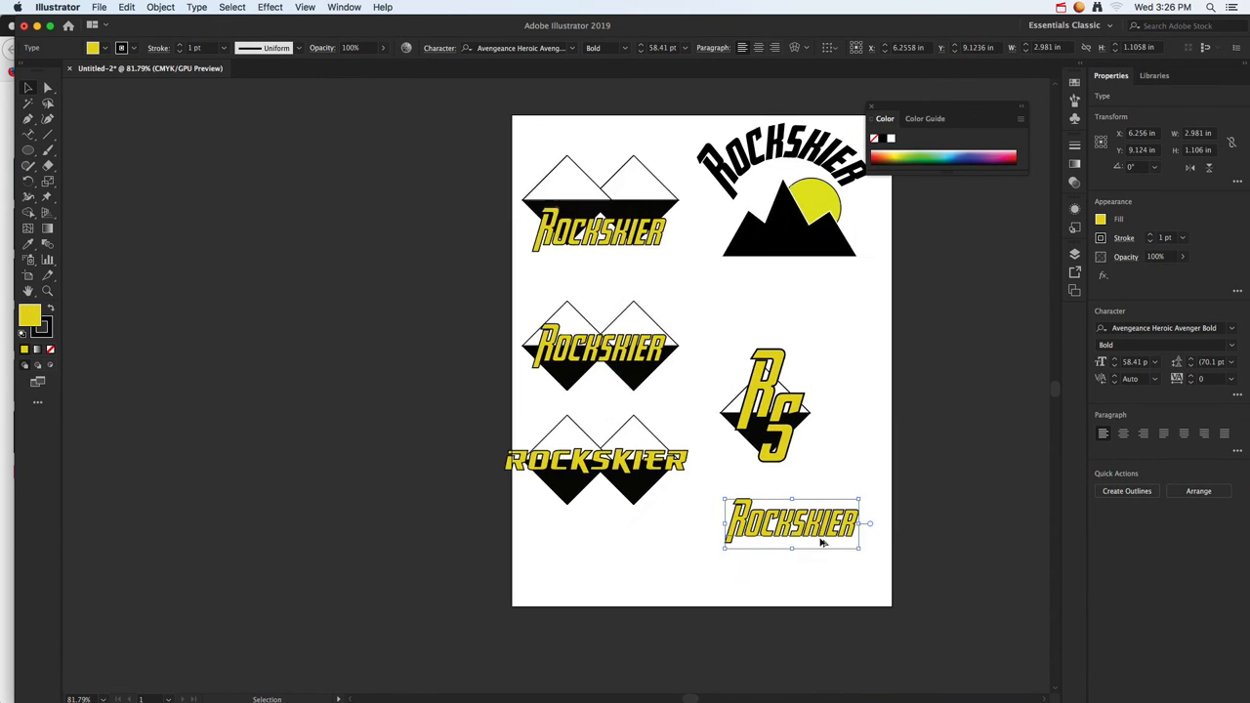
scroll(819, 537, "up", 4)
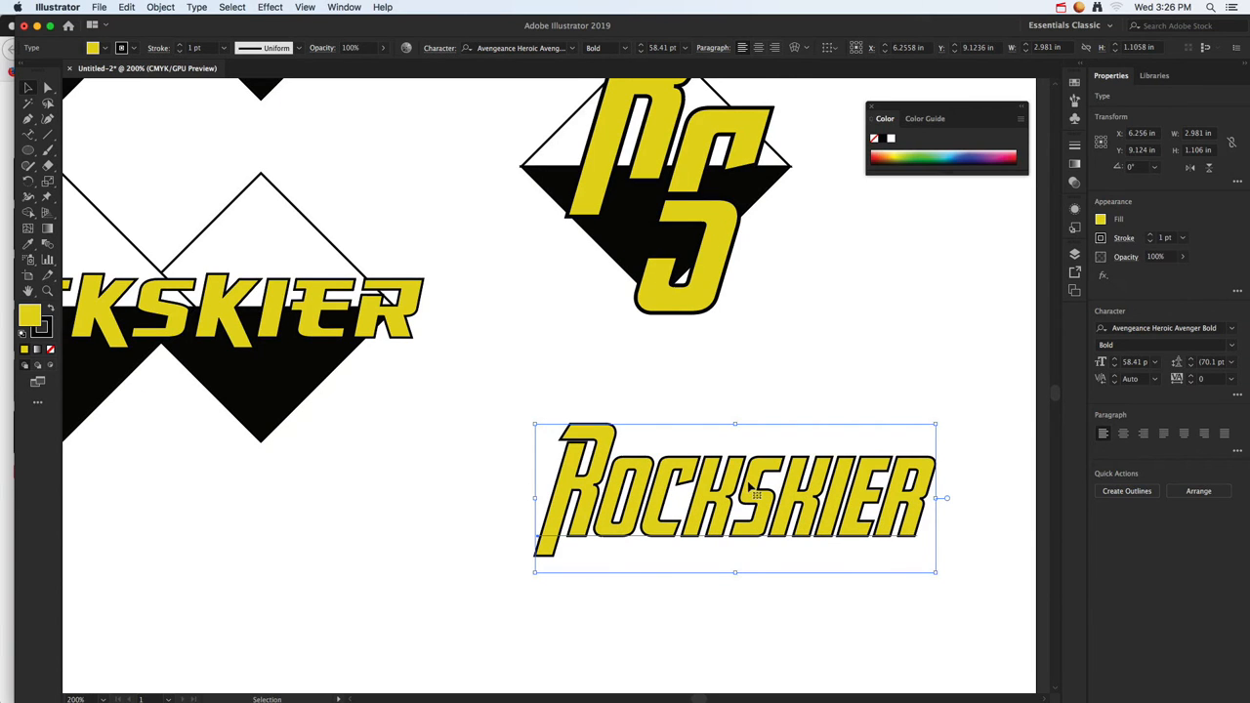
right_click(688, 472)
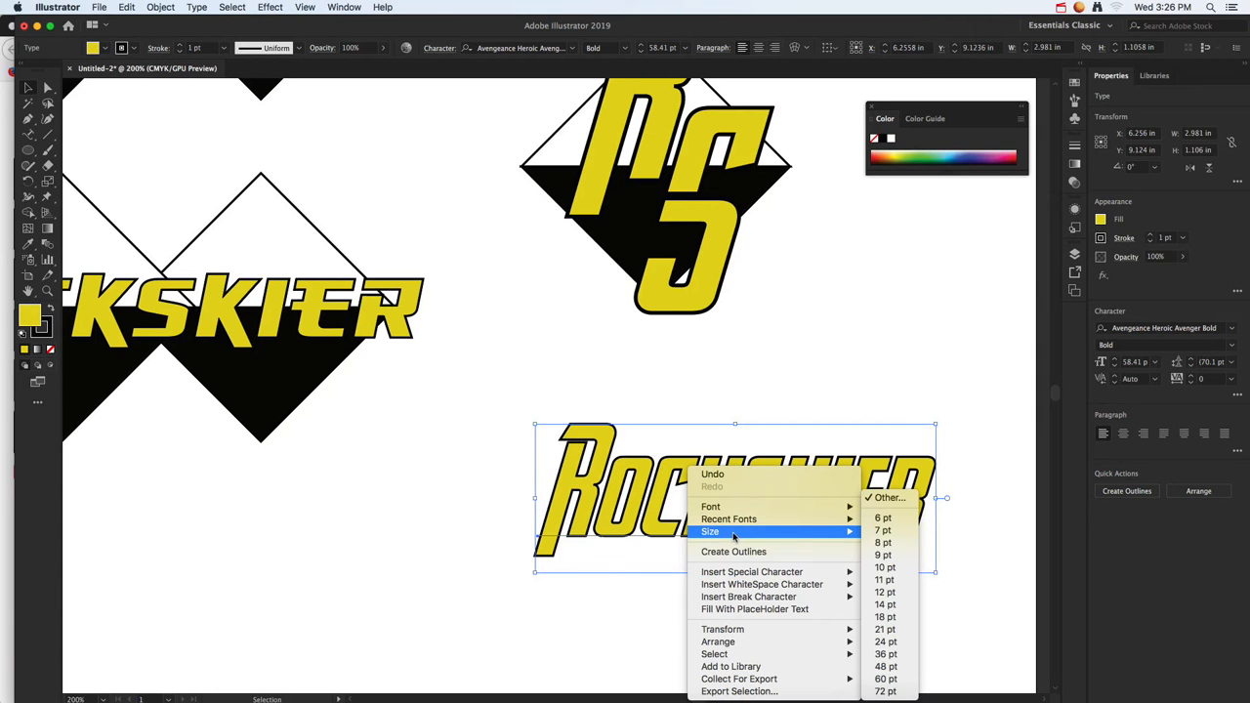
left_click(713, 553)
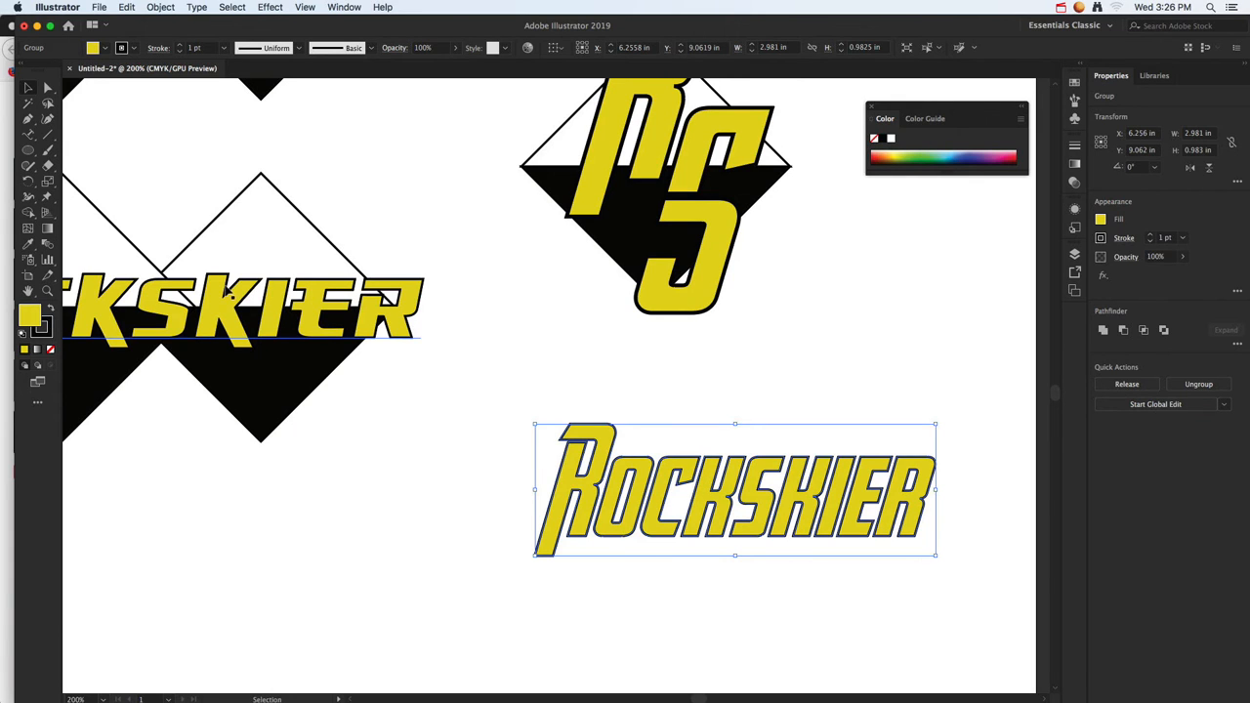
Try a green fill on the outlined "R" and "S" of the "Rockskier" copy, and undo it.
left_click(47, 133)
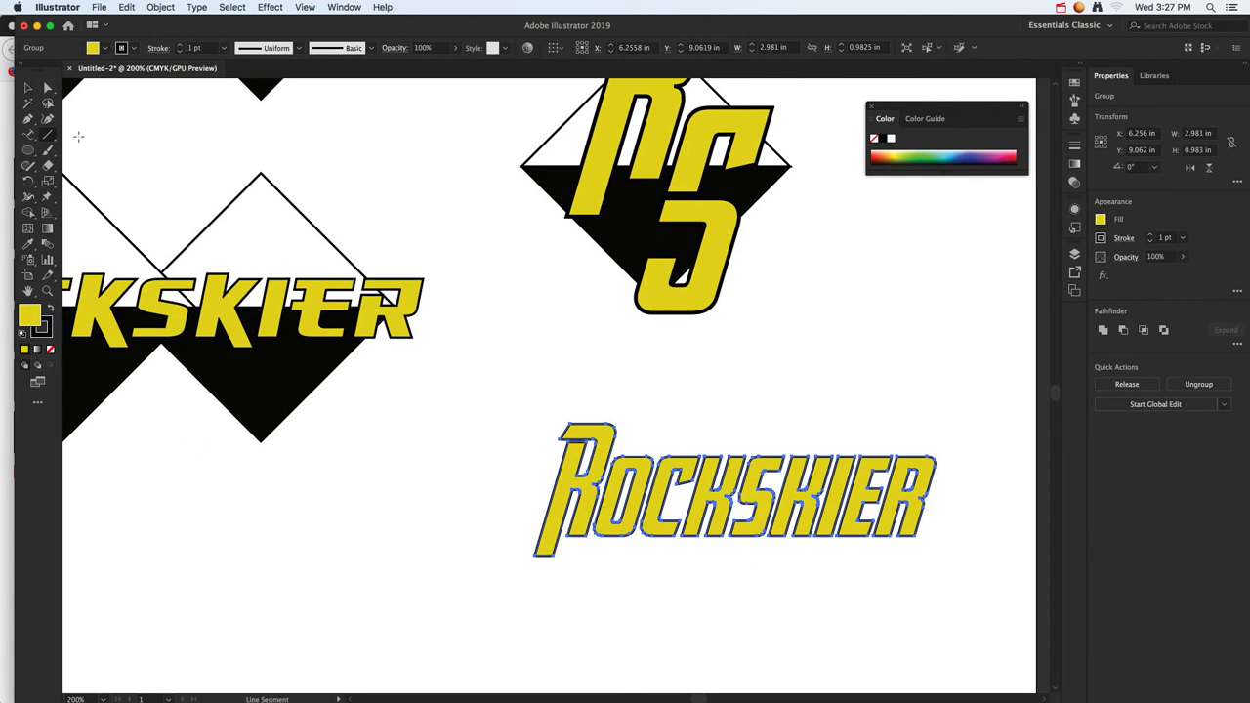
left_click(47, 88)
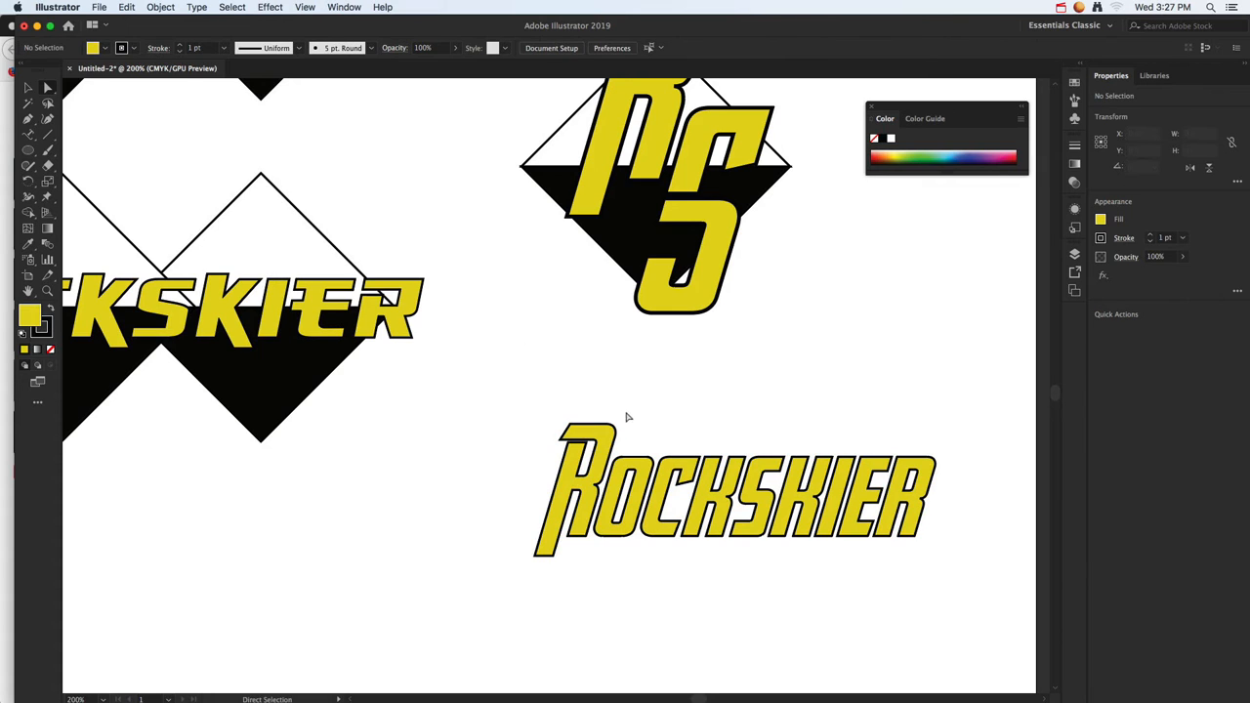
left_click(589, 439)
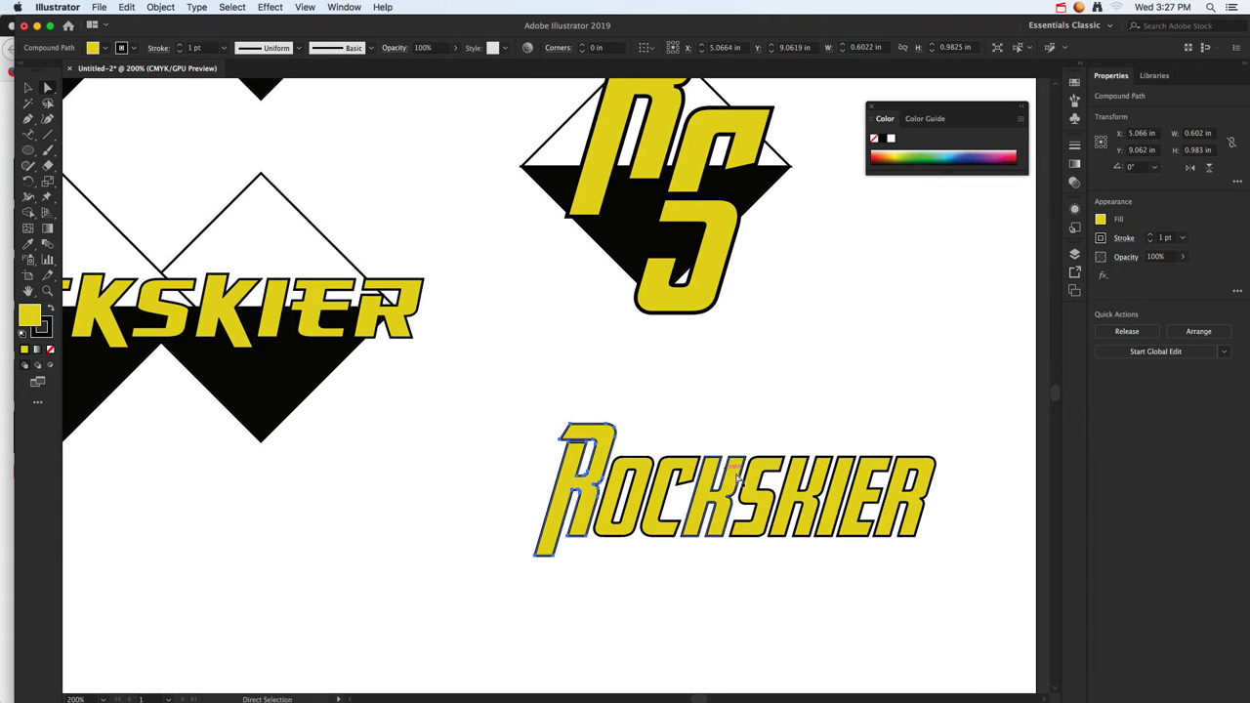
left_click(761, 485, "shift")
left_click(921, 154)
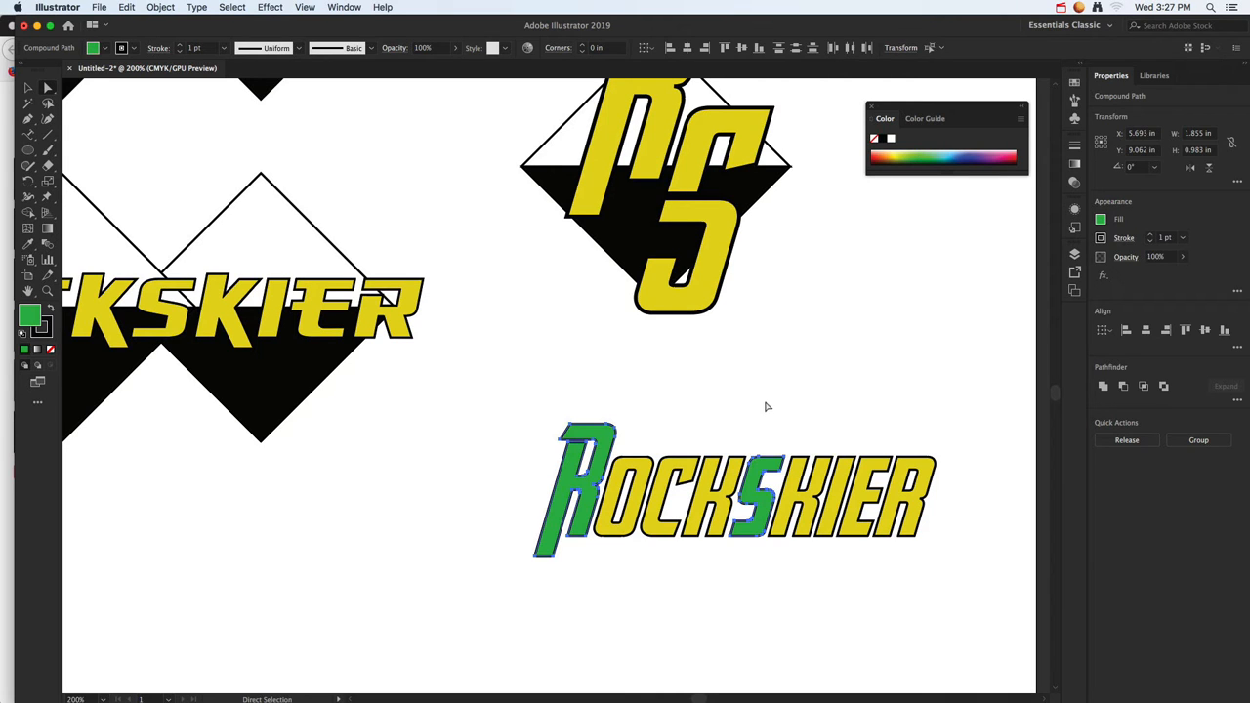
key("ctrl+z")
Try moving the outlined "R" of the "Rockskier" copy upward by itself, and undo the move.
left_click(664, 404)
left_click(605, 441)
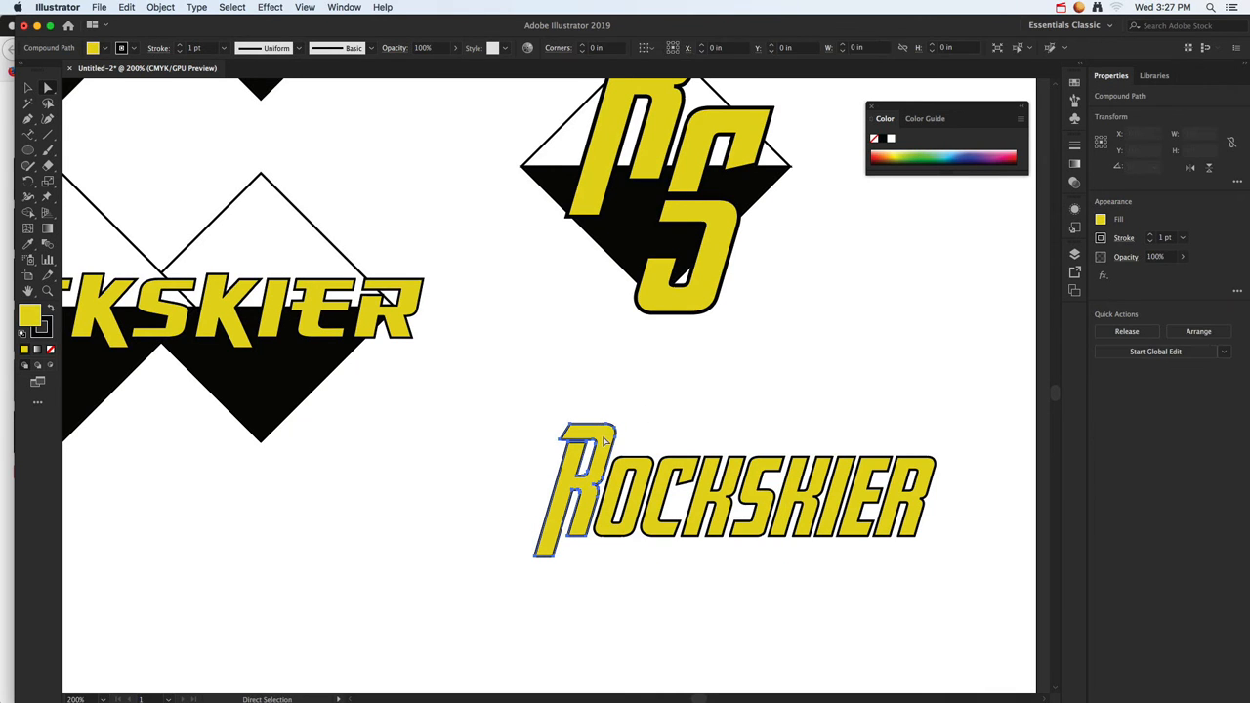
left_click_drag(604, 429, 604, 396)
key("super+z")
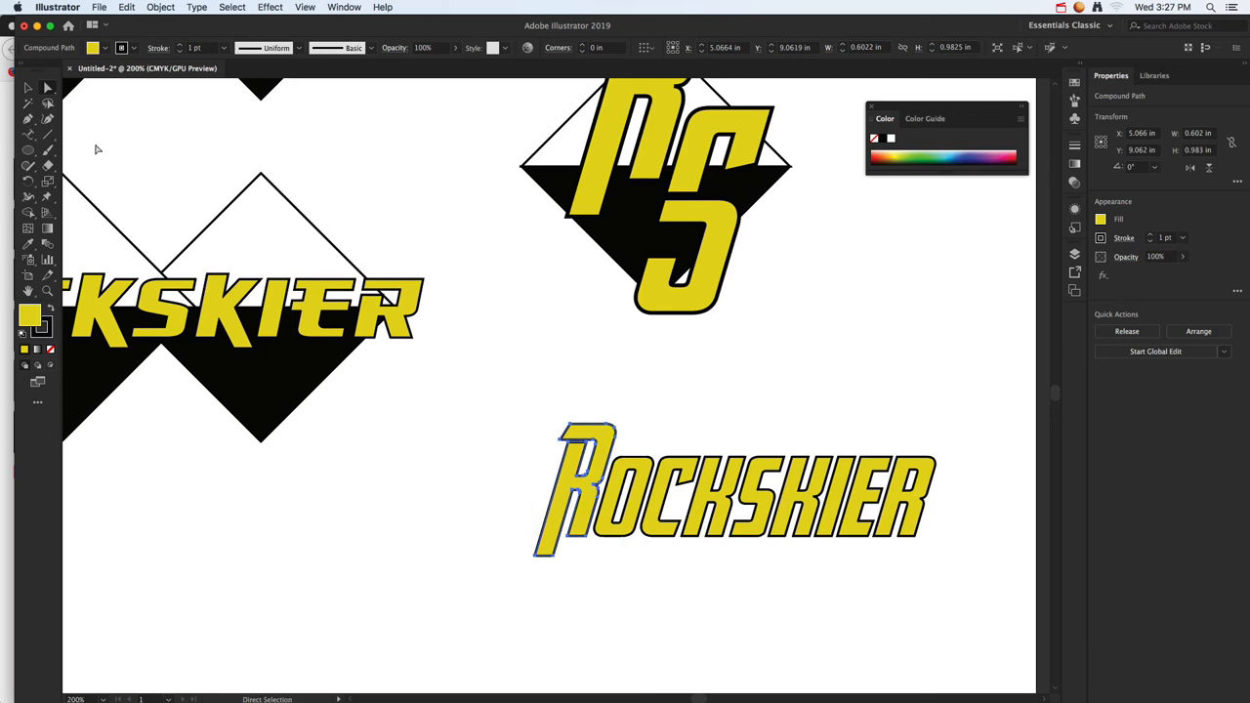
Try moving just the "O" out of the grouped "Rockskier" outlines, and undo the move.
key("v")
left_click(600, 329)
left_click(605, 451)
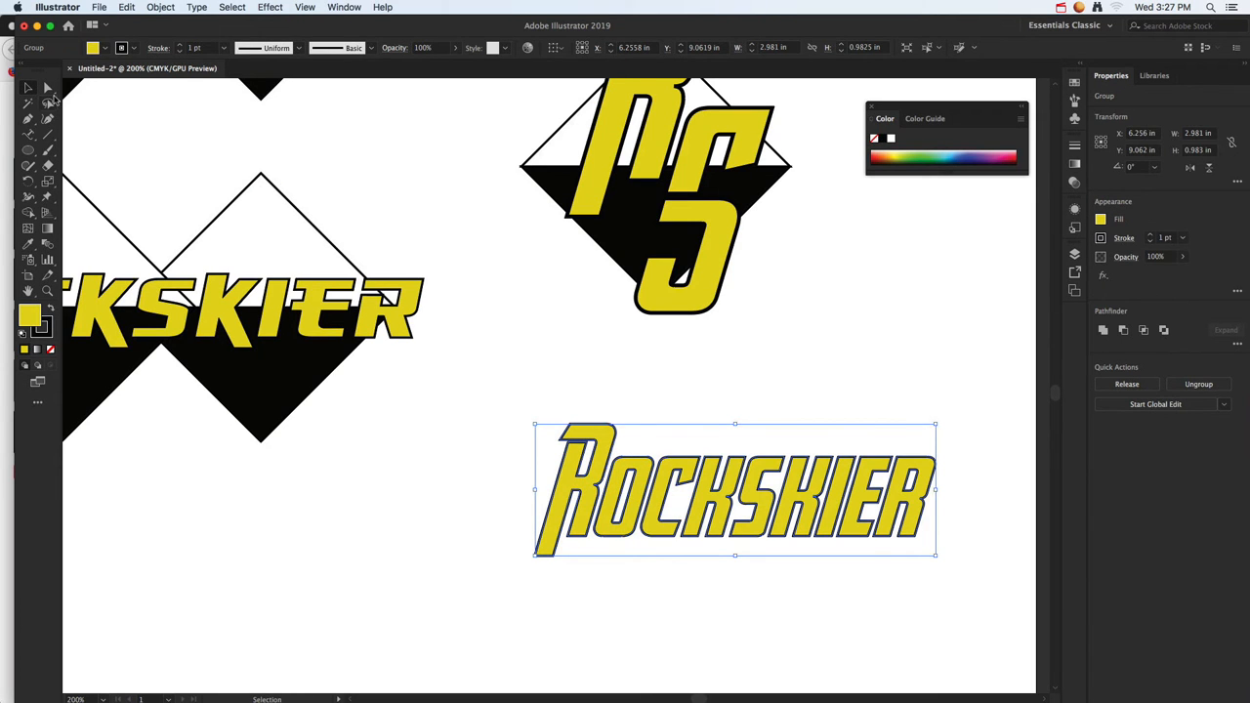
left_click(48, 88)
left_click(555, 287)
left_click(645, 473)
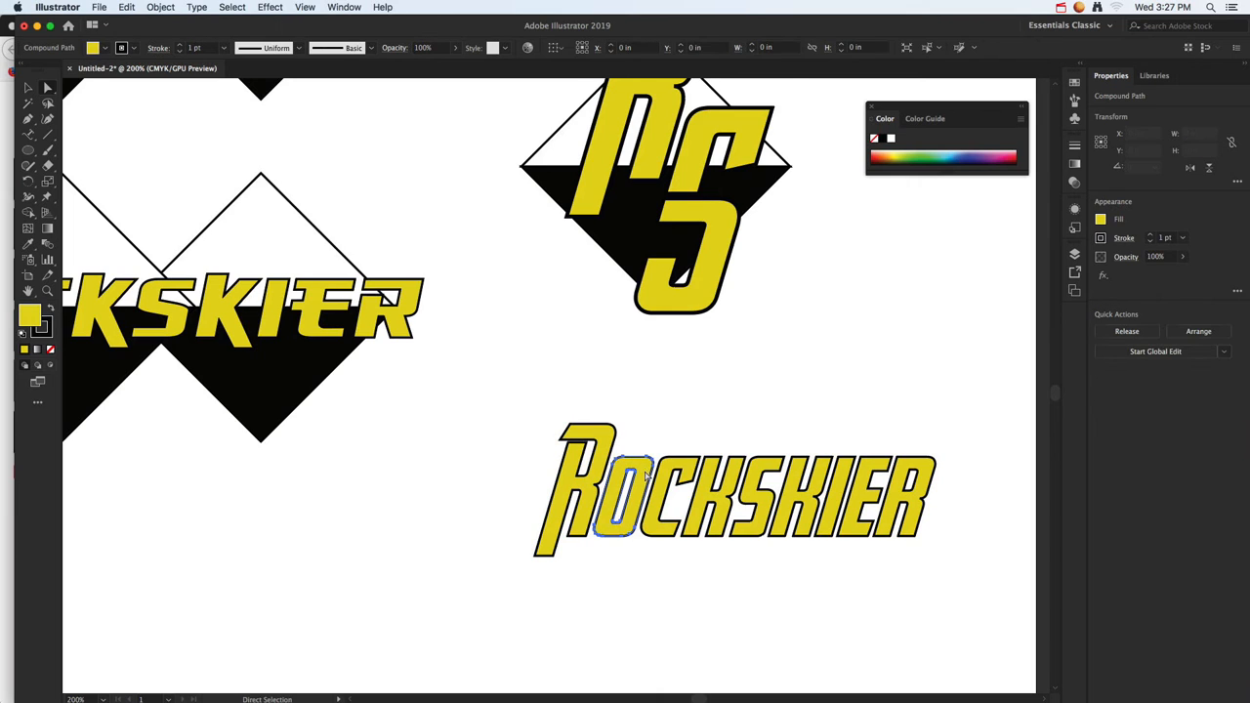
left_click_drag(645, 486, 656, 445)
key("super+z")
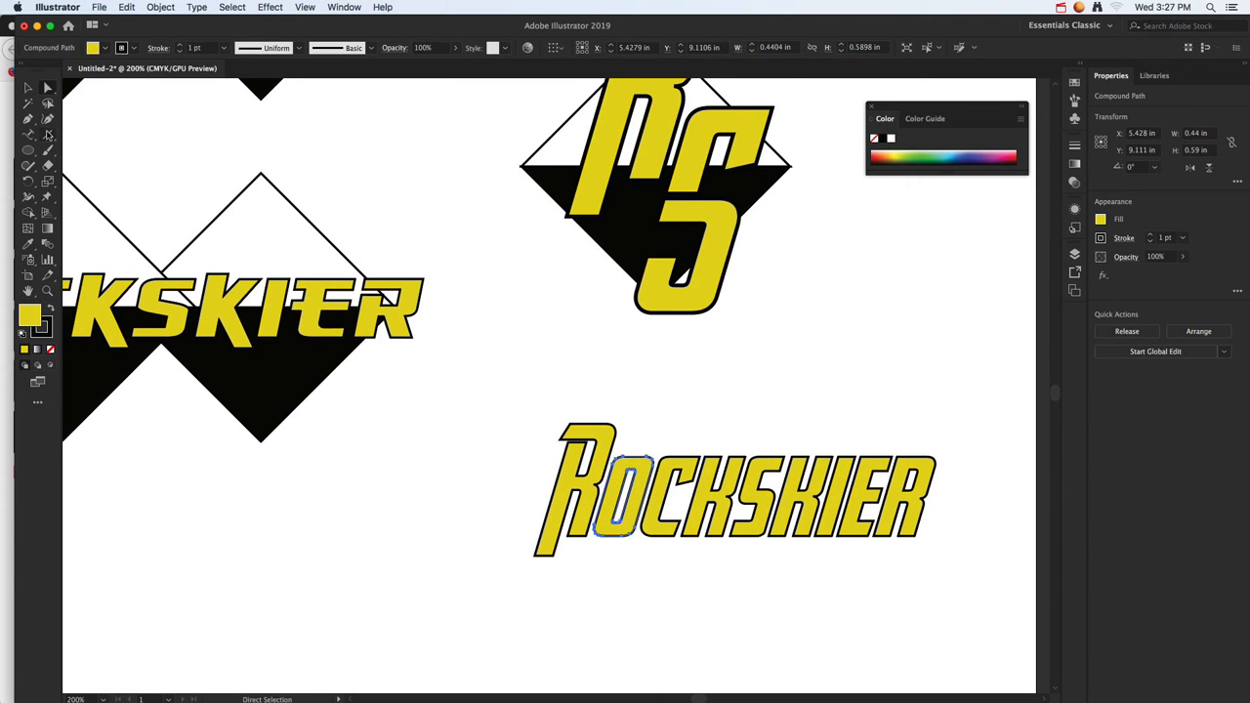
Draw a horizontal line about 3.2 in long across the "Rockskier" outlines and lower it to the middle of the letters.
left_click(47, 134)
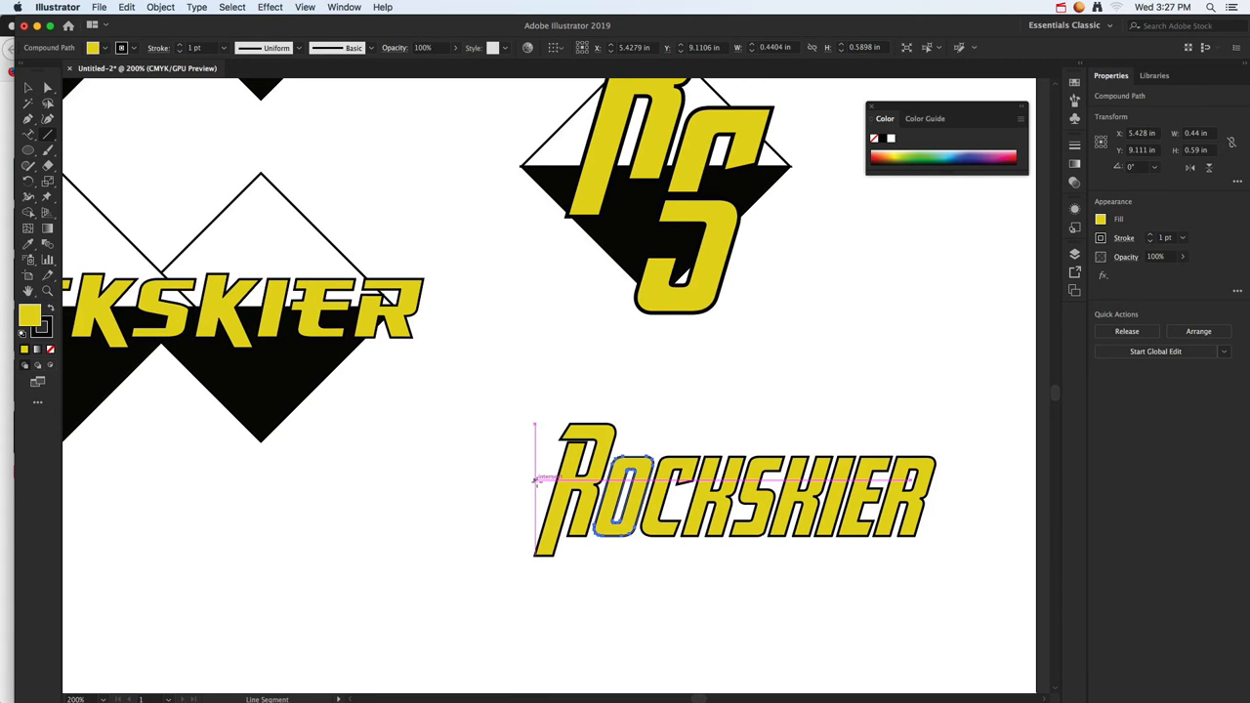
left_click_drag(534, 480, 965, 511)
left_click(27, 87)
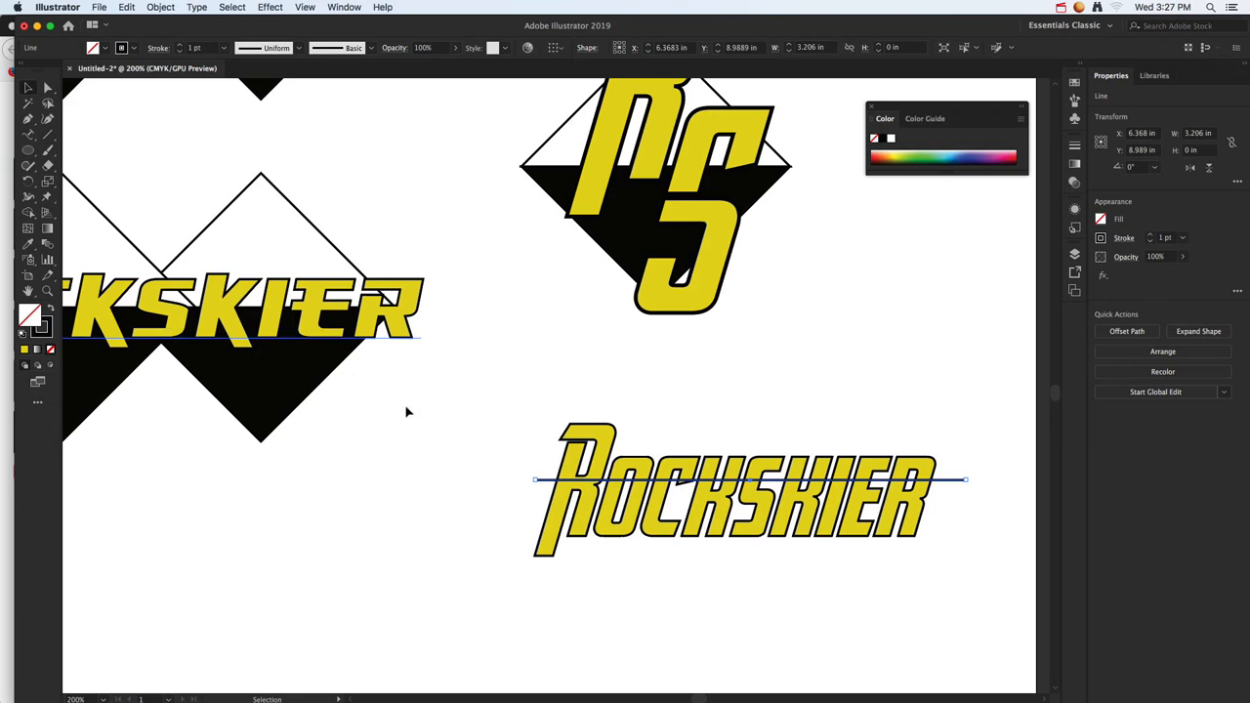
mouse_move(548, 480)
left_mouse_down()
mouse_move(543, 510)
mouse_move(547, 498)
left_mouse_up()
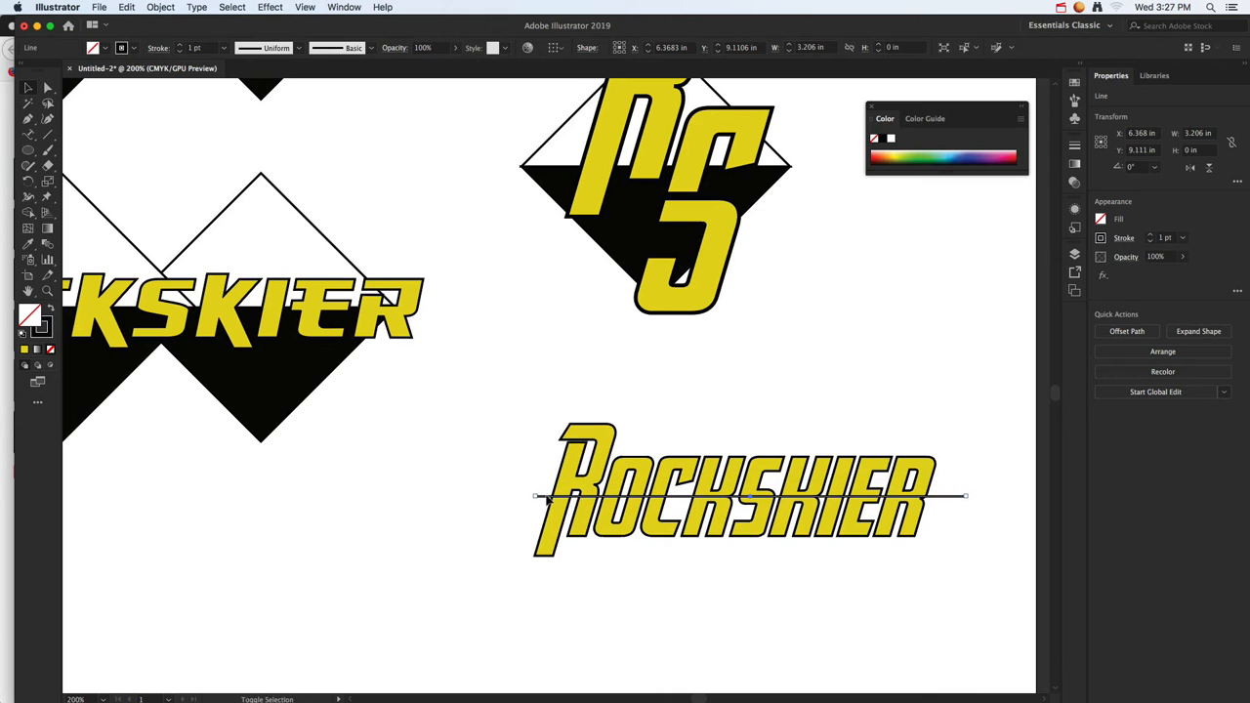
Select the outlined "Rockskier" together with the line and use Shape Builder to fill the lower parts of the "R" white.
left_click_drag(530, 408, 955, 600)
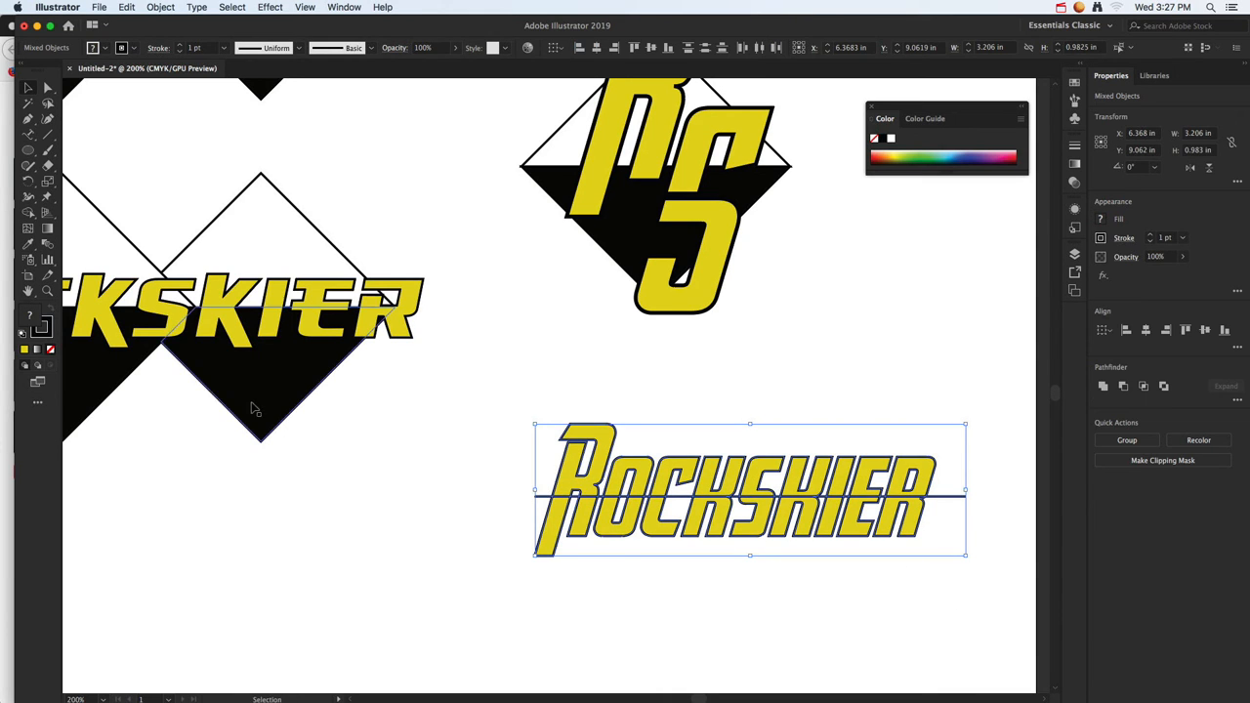
left_click(29, 217)
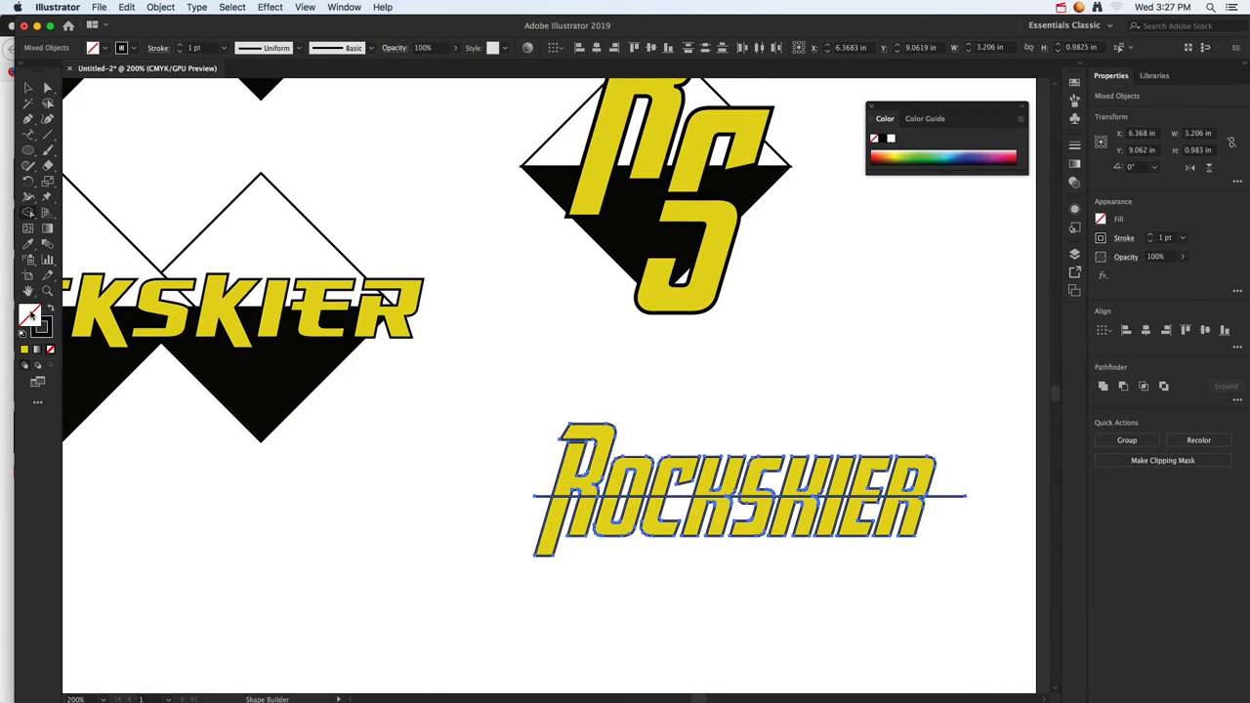
double_click(27, 318)
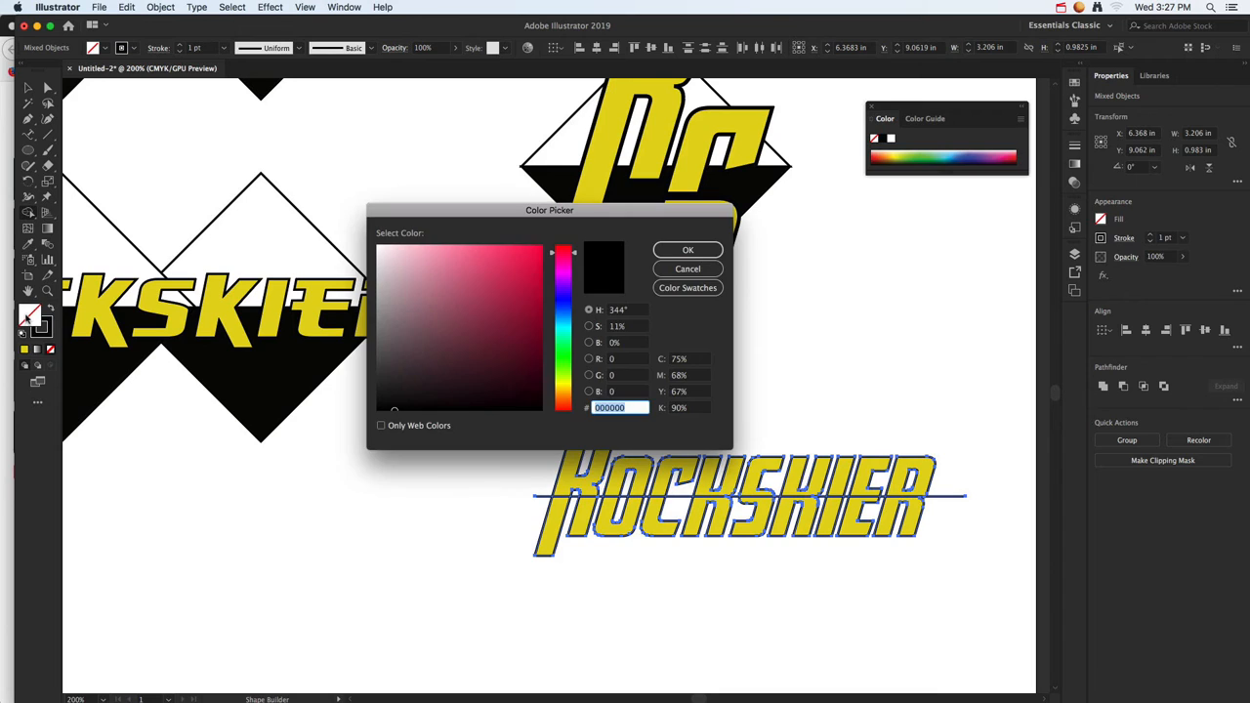
left_click(687, 268)
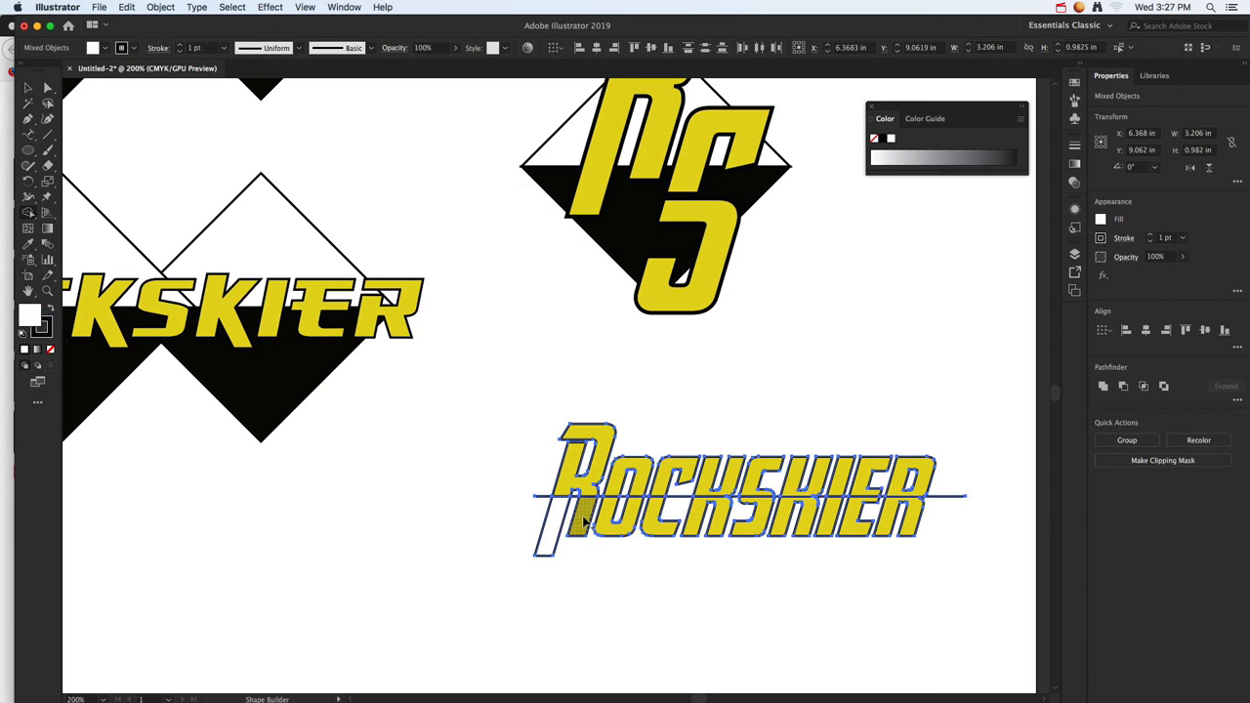
left_click(583, 518)
Set the fill to 000000 and use Shape Builder to fill the part of every "Rockskier" letter below the line black.
double_click(31, 317)
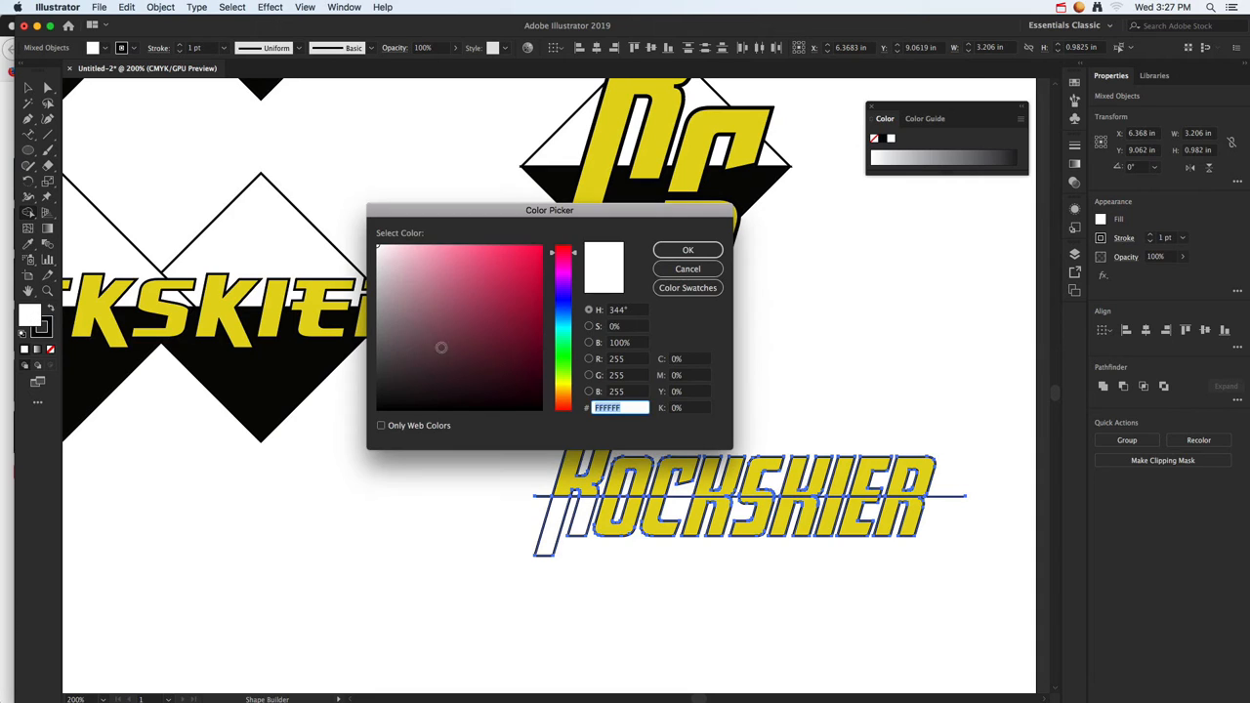
type("000000")
left_click(686, 251)
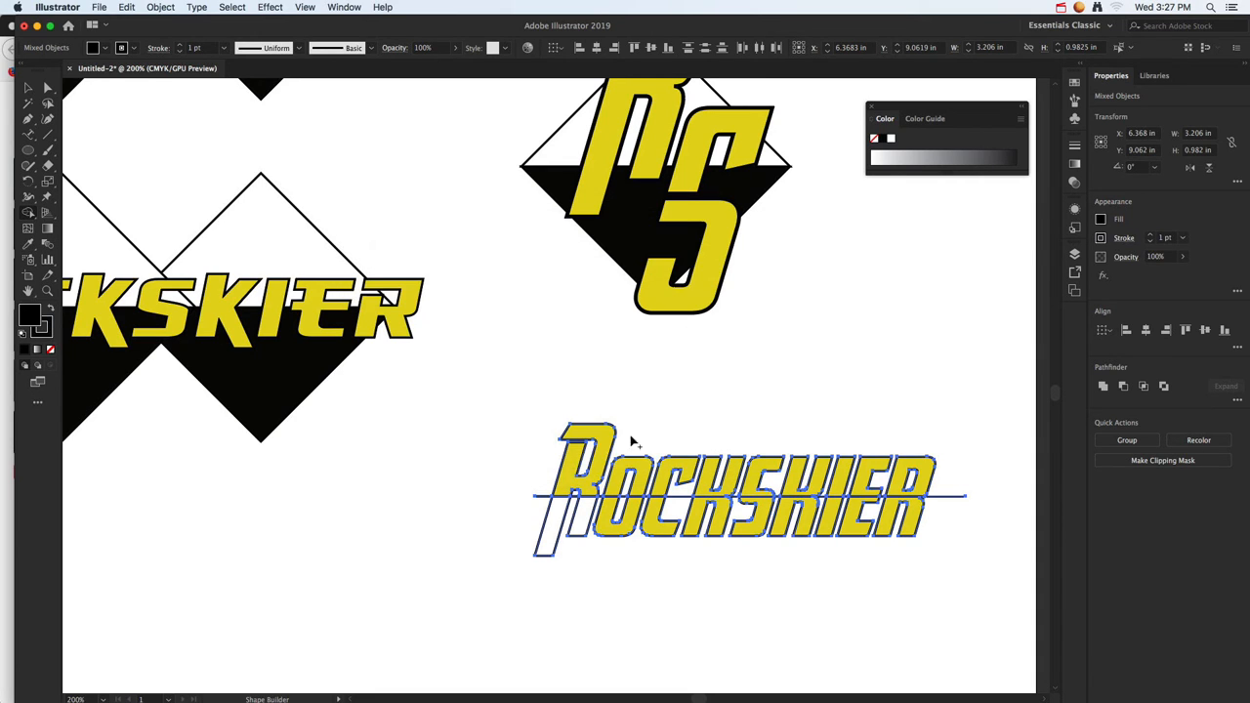
left_click(564, 518)
left_click(589, 513)
left_click(613, 518)
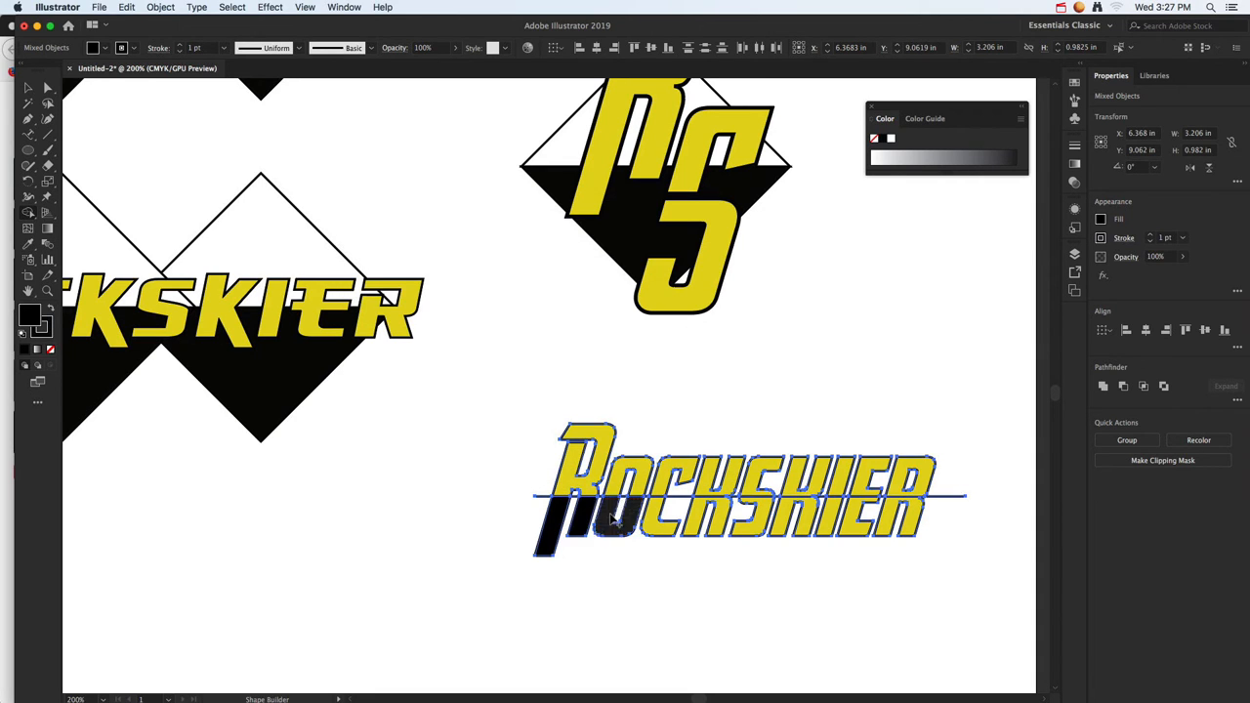
left_click(662, 518)
left_click(717, 517)
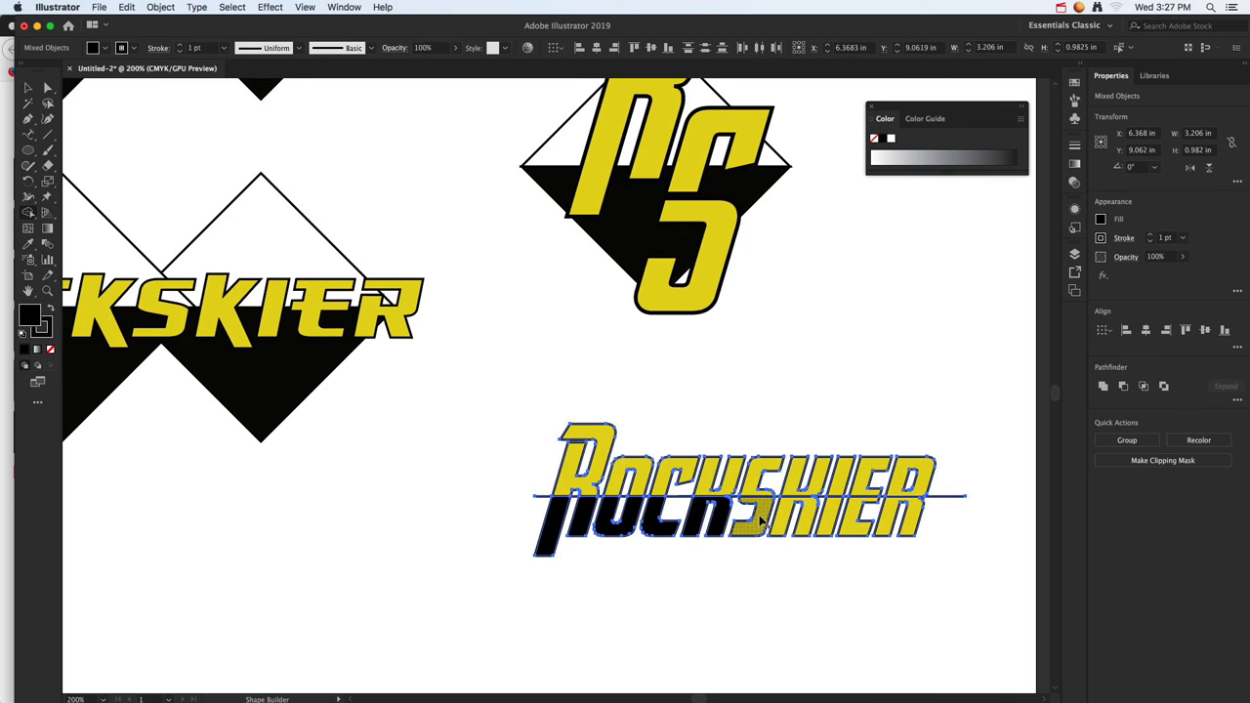
left_click(756, 518)
left_click(795, 518)
left_click(832, 523)
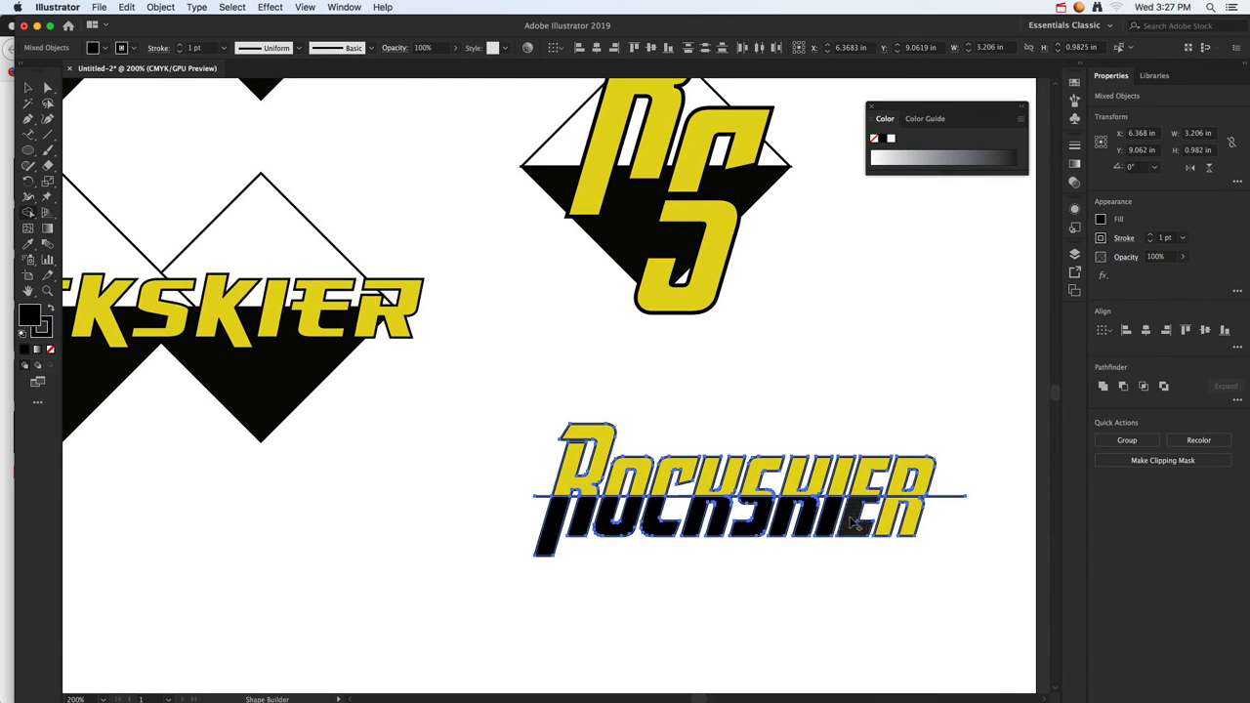
left_click(859, 520)
left_click(900, 519)
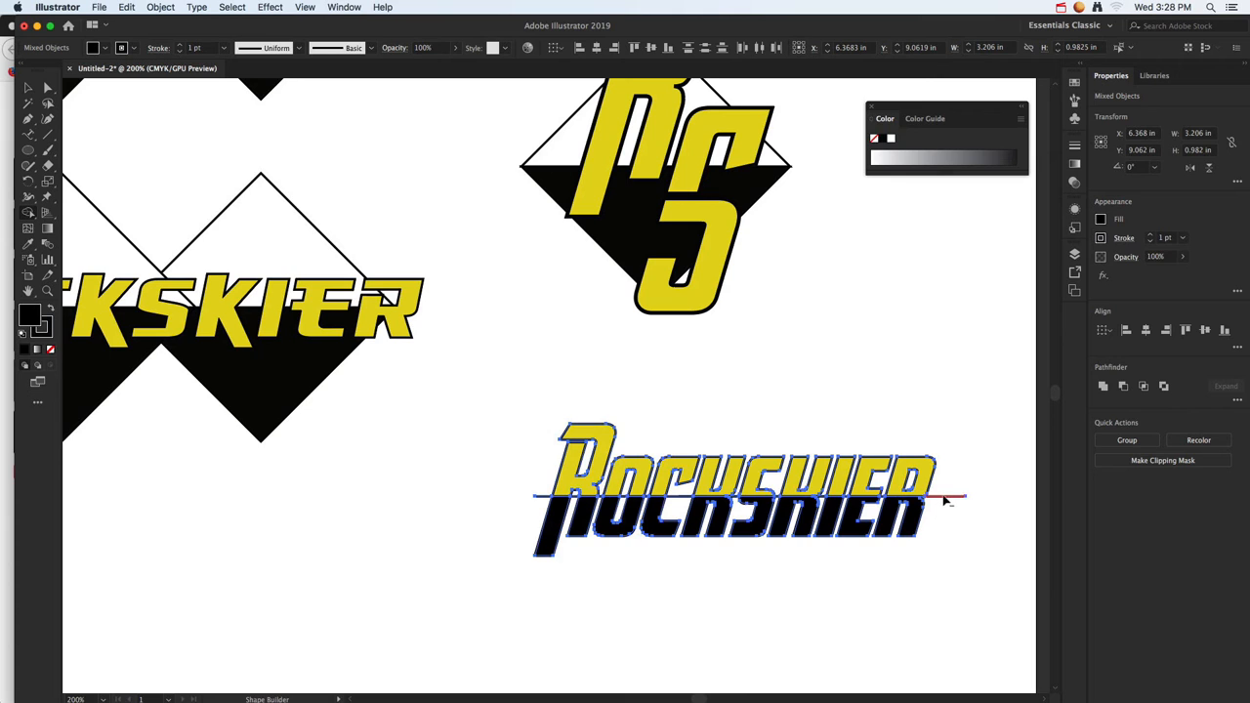
Remove the leftover line end beyond the last letter with Shape Builder, and group all the split "Rockskier" pieces.
left_click(945, 498, "alt")
scroll(538, 500, "up", 5)
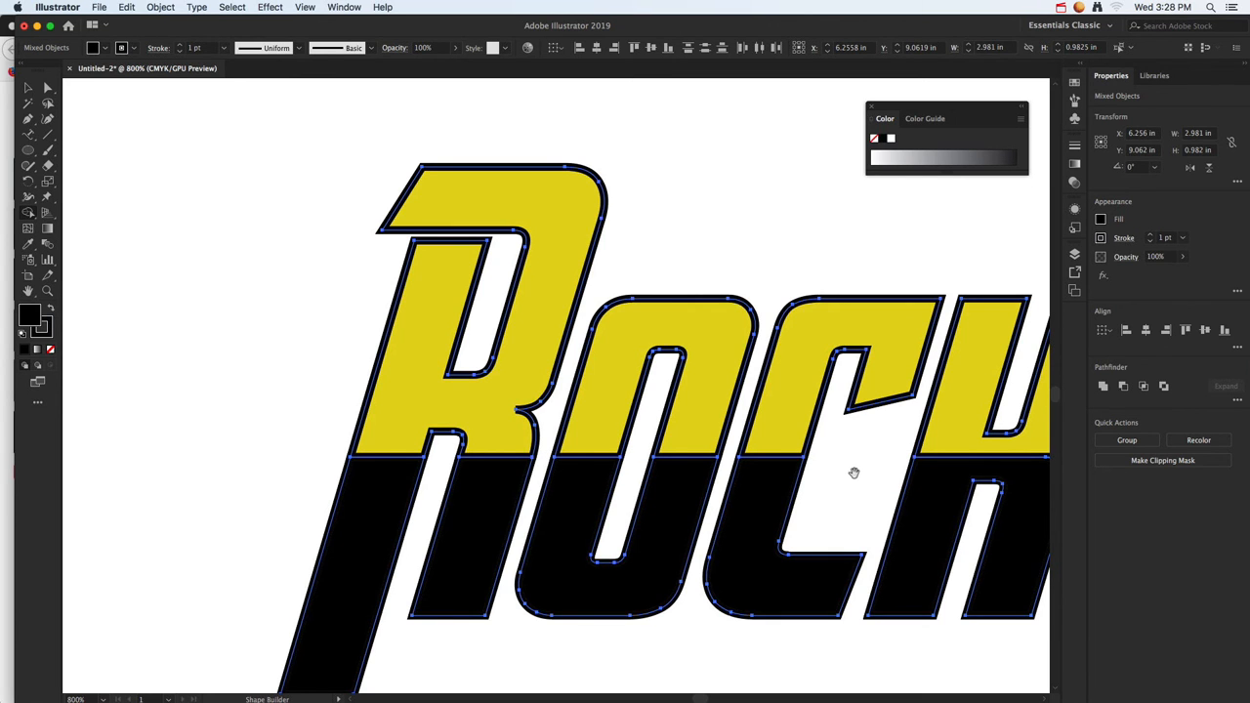
left_click_drag(853, 471, 497, 472)
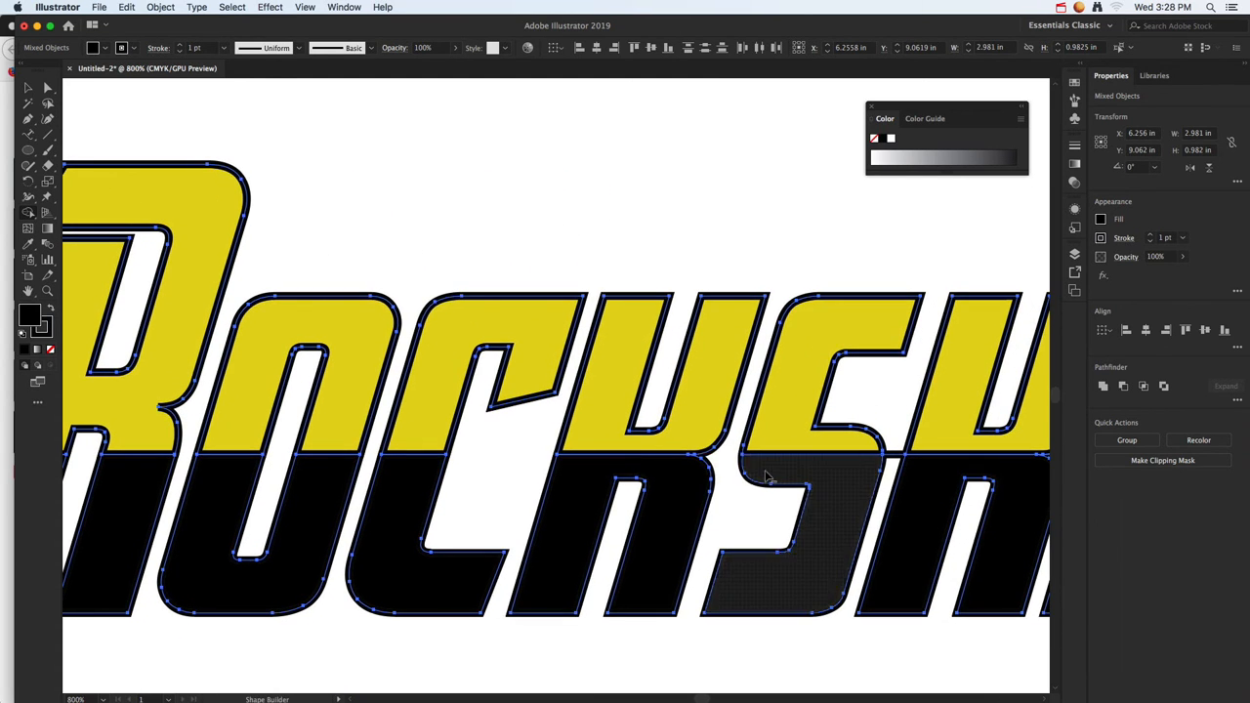
left_click_drag(903, 469, 677, 479)
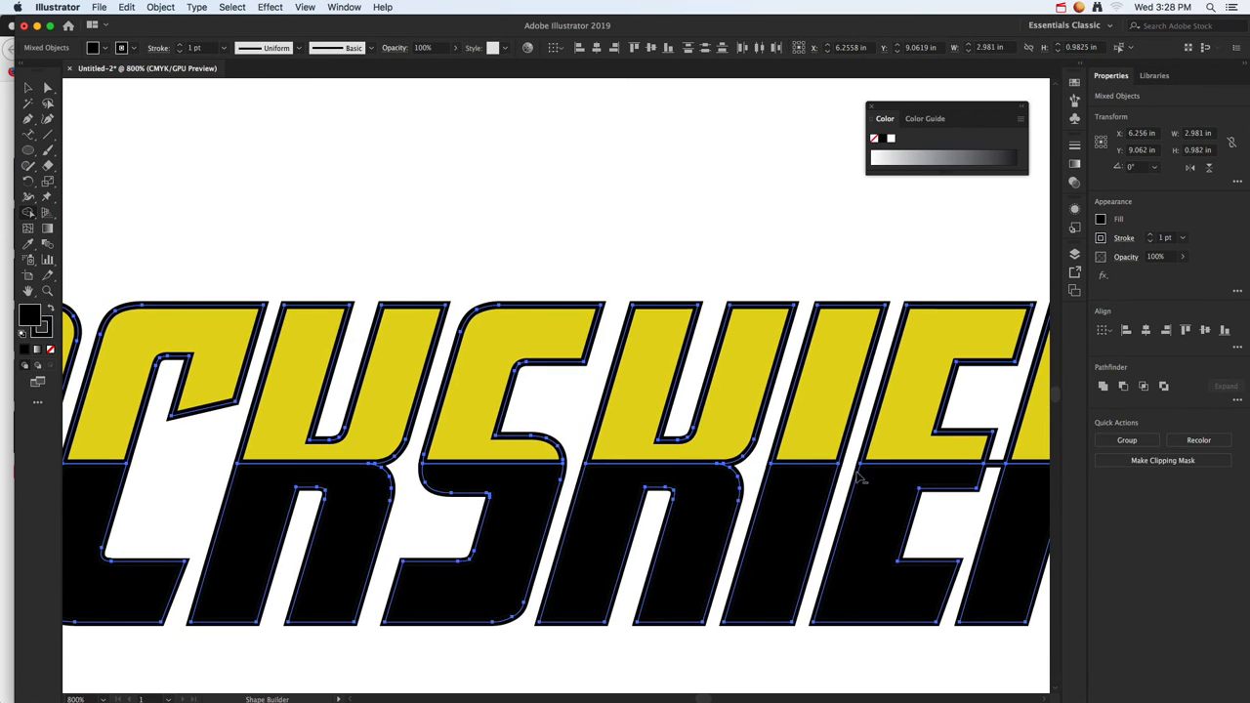
left_click_drag(850, 471, 659, 491)
key("super+g")
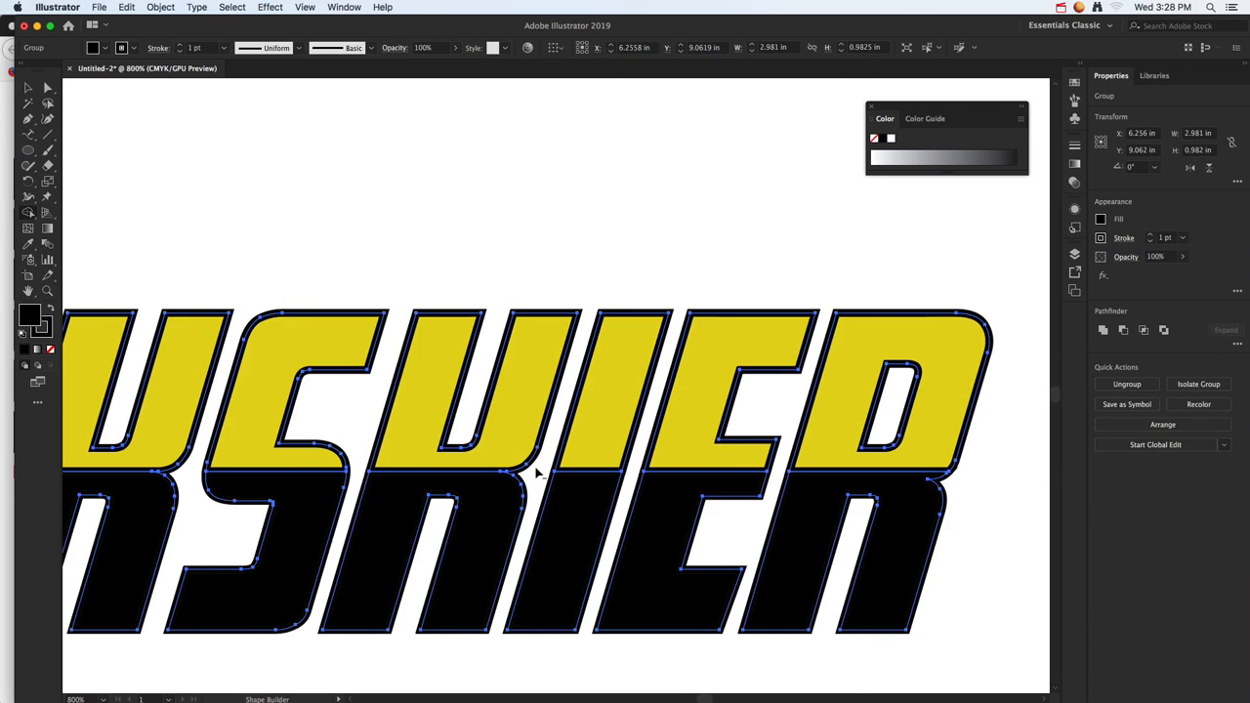
scroll(523, 473, "down", 5)
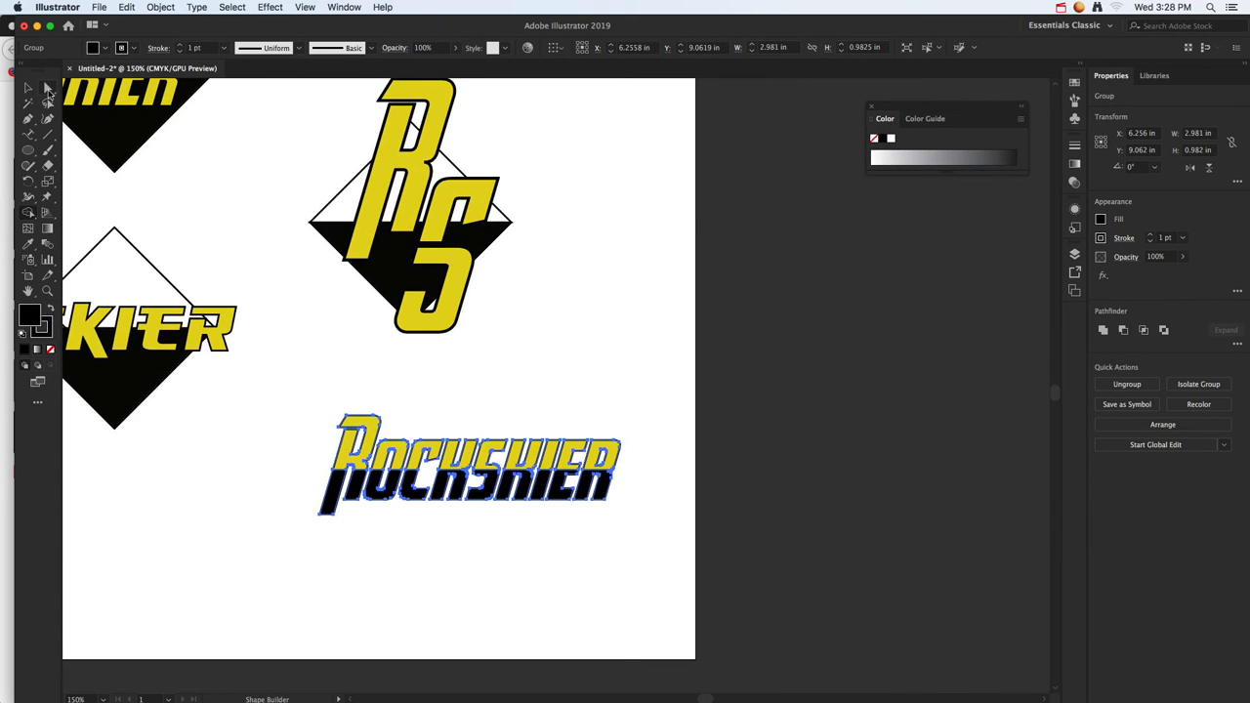
Deselect the two-tone "Rockskier" text and look over all the logo variations on the artboard.
left_click(48, 92)
left_click(244, 375)
left_click_drag(296, 435, 523, 491)
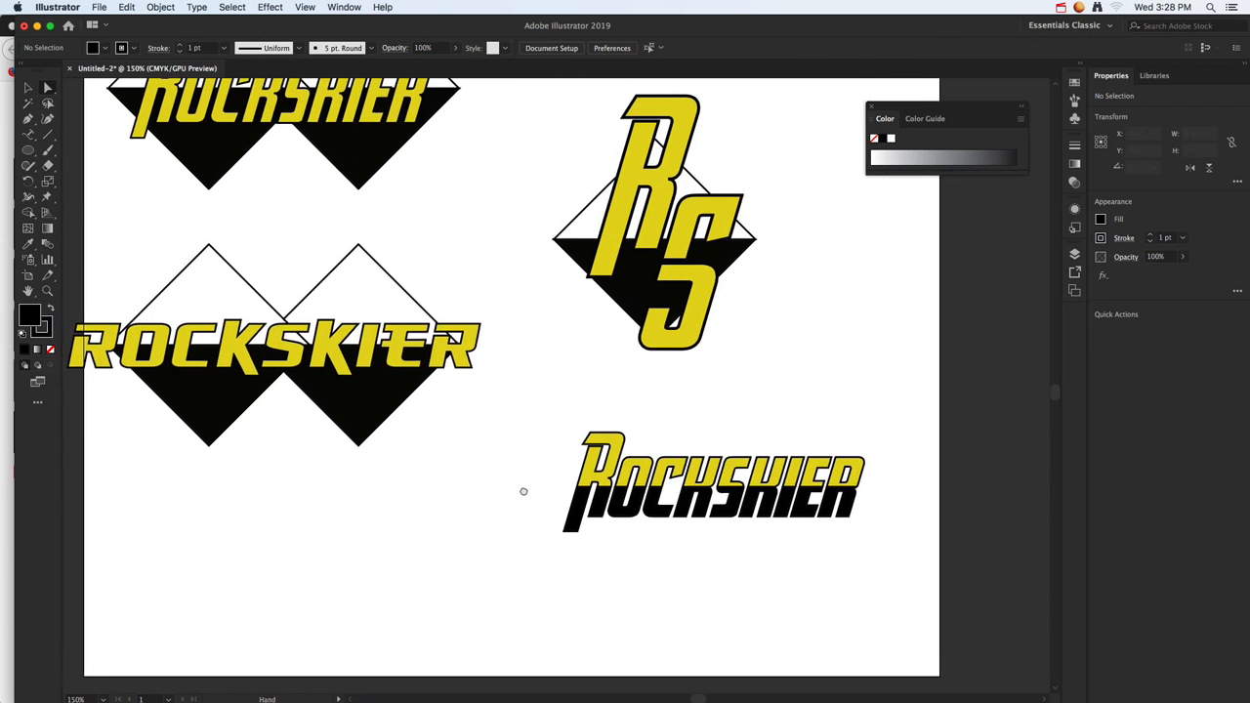
scroll(530, 502, "down", 2)
scroll(547, 502, "up", 1)
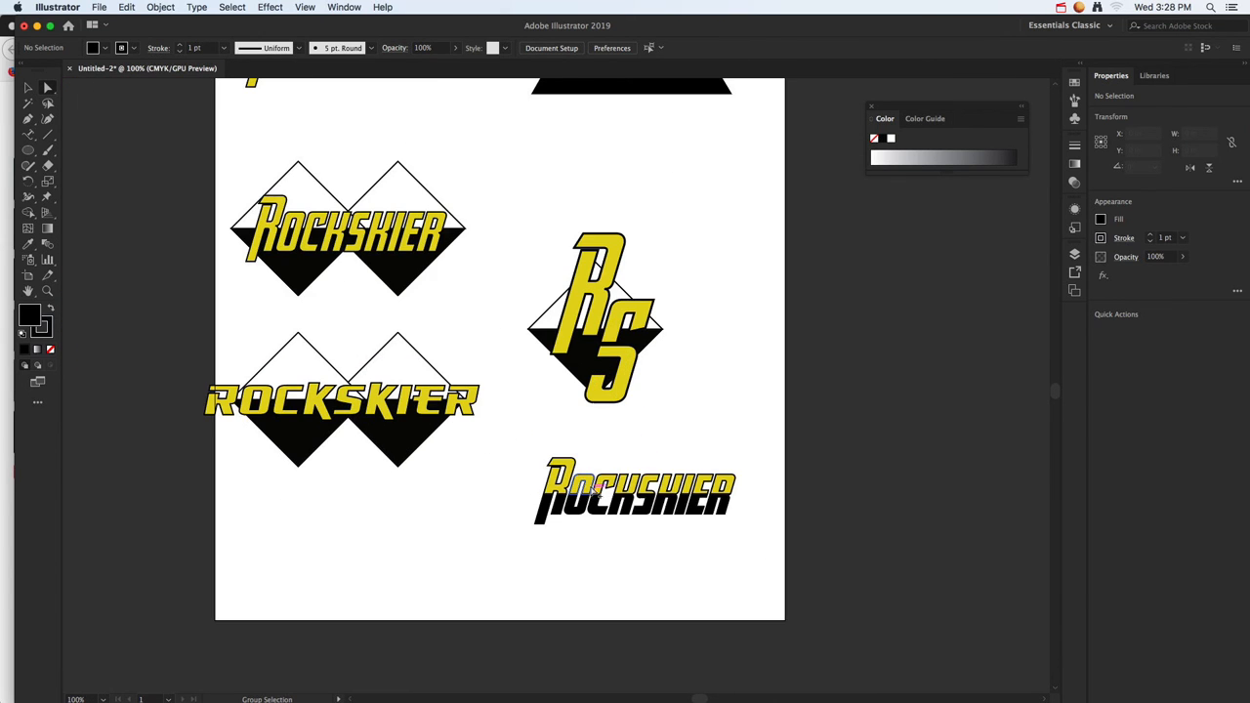
scroll(594, 488, "up", 5)
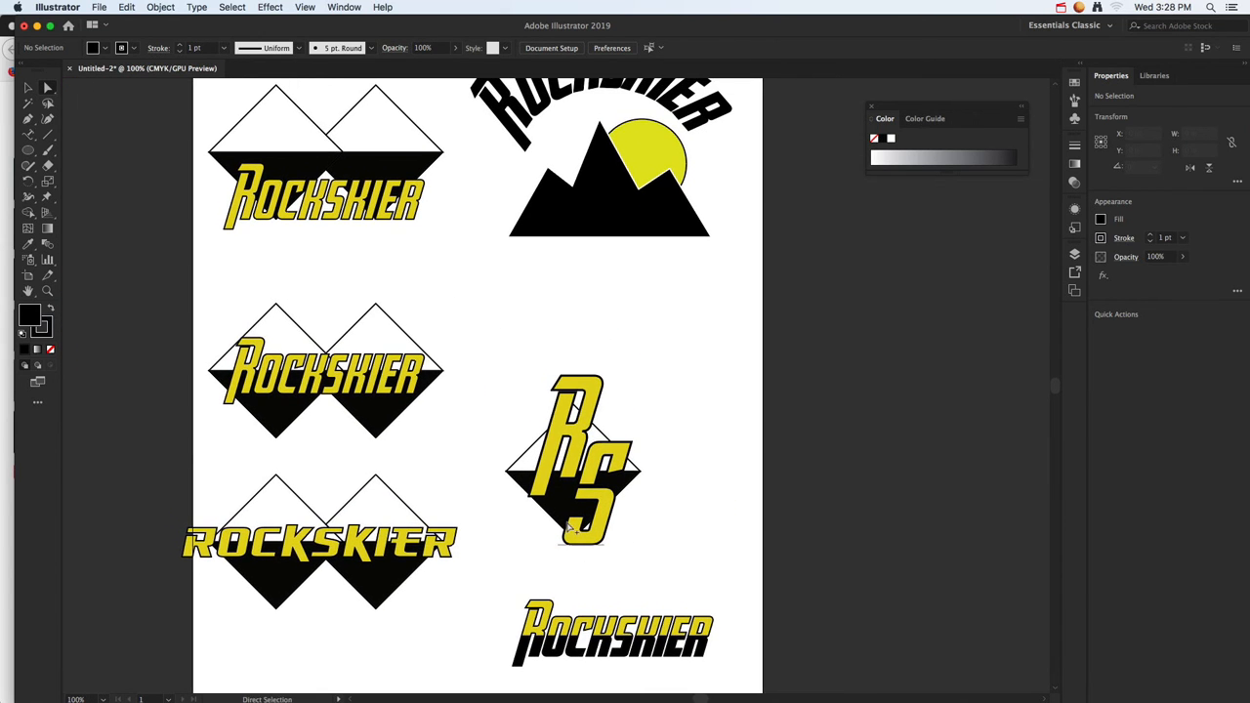
scroll(570, 527, "down", 1)
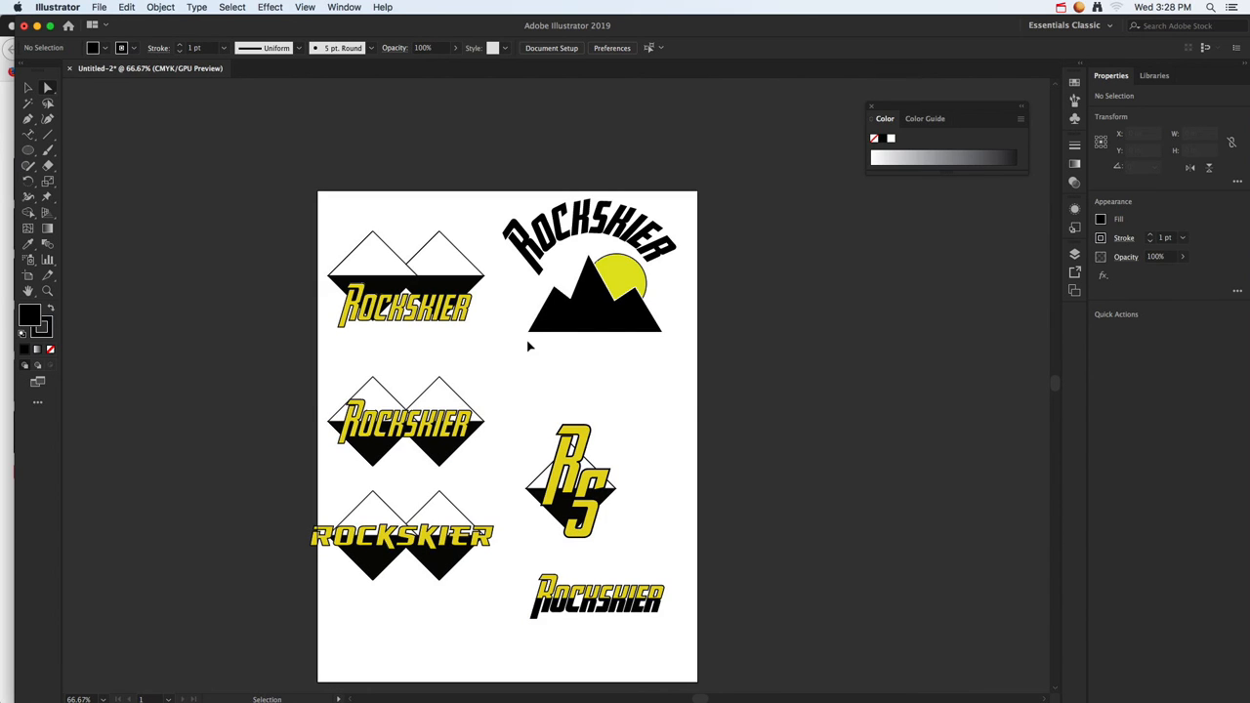
key("super+Tab")
Move the gradient-filled square in 05_MyLogo.ai down and up against the artboard's right edge.
left_click(750, 369)
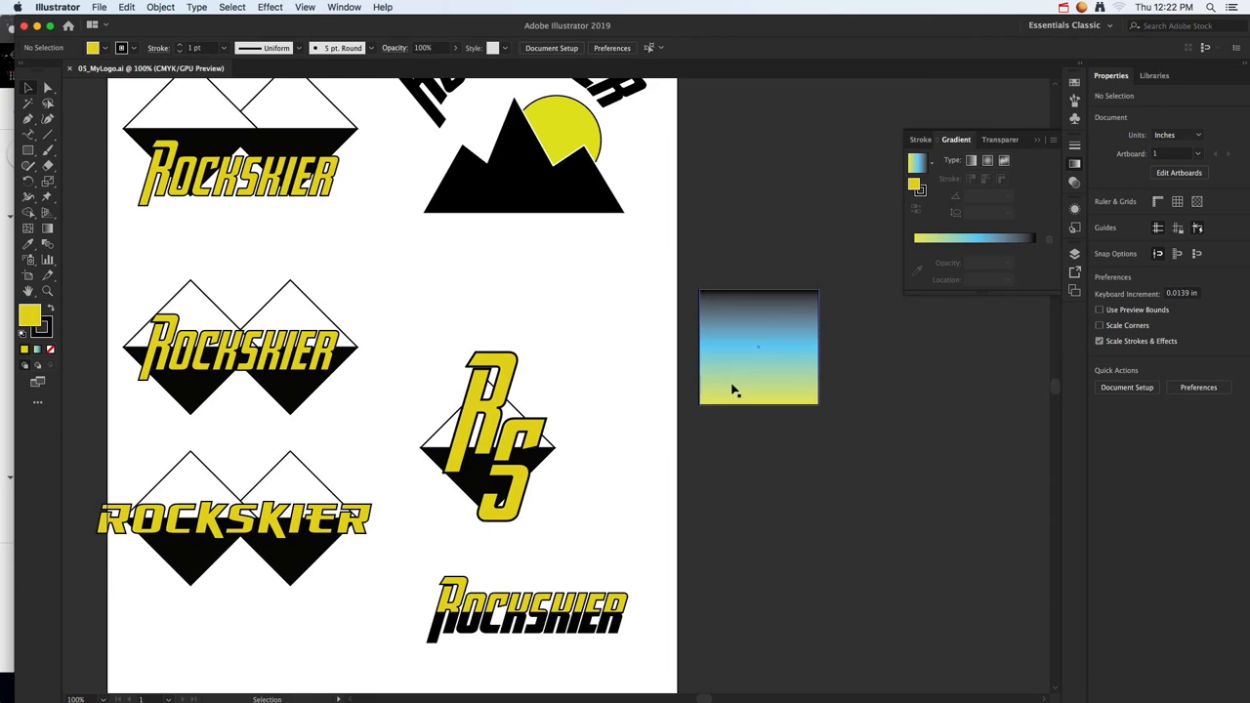
left_click(739, 378)
left_click_drag(739, 377, 716, 411)
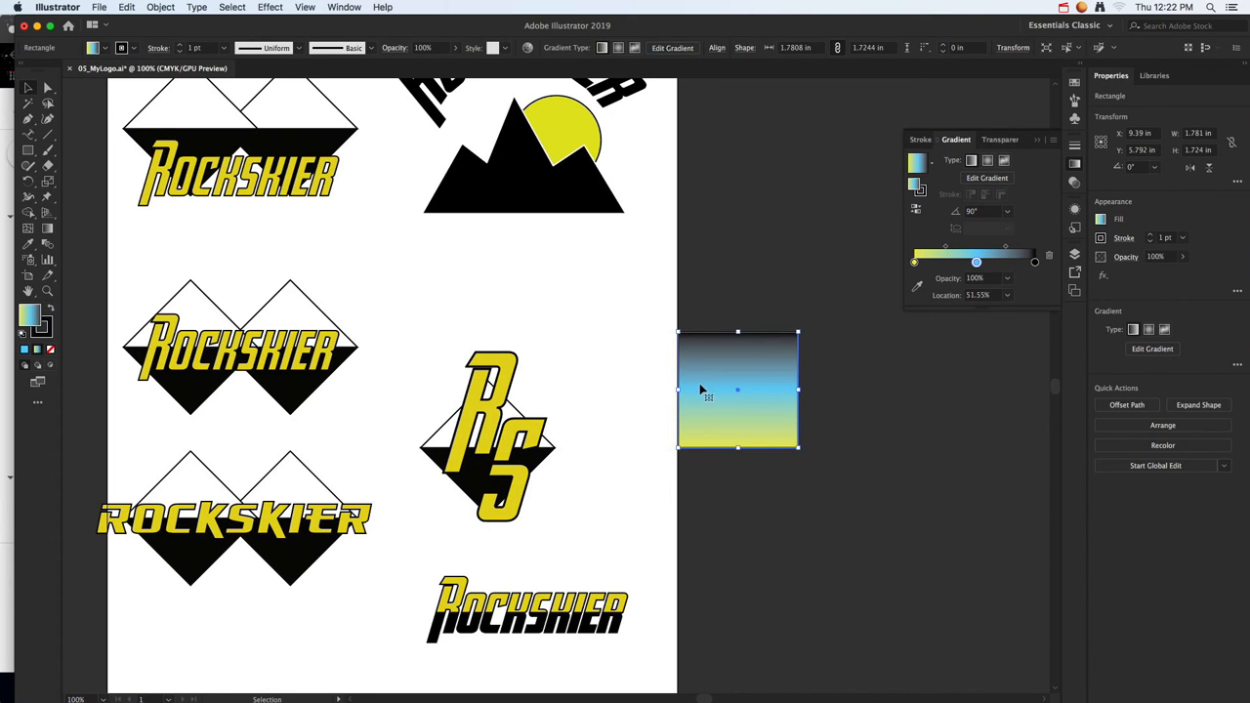
Try a solid blue fill on the square and switch it back to the gradient fill.
left_click(24, 350)
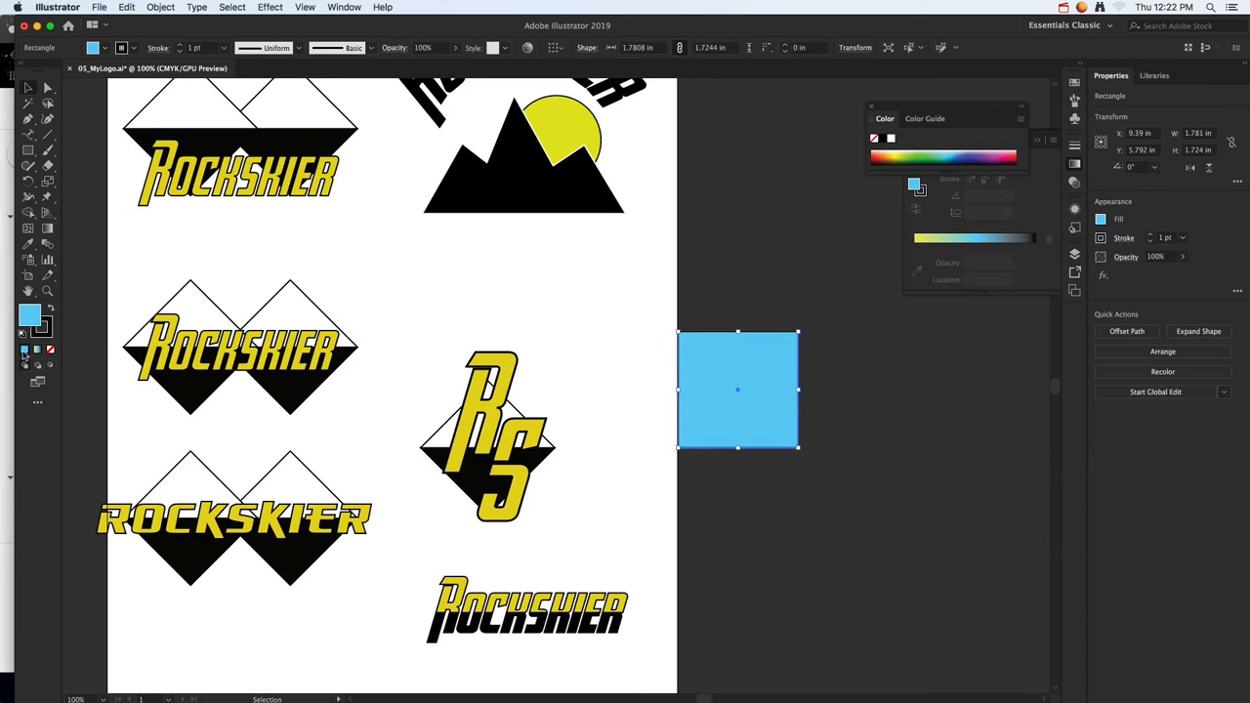
left_click(35, 350)
left_click(25, 351)
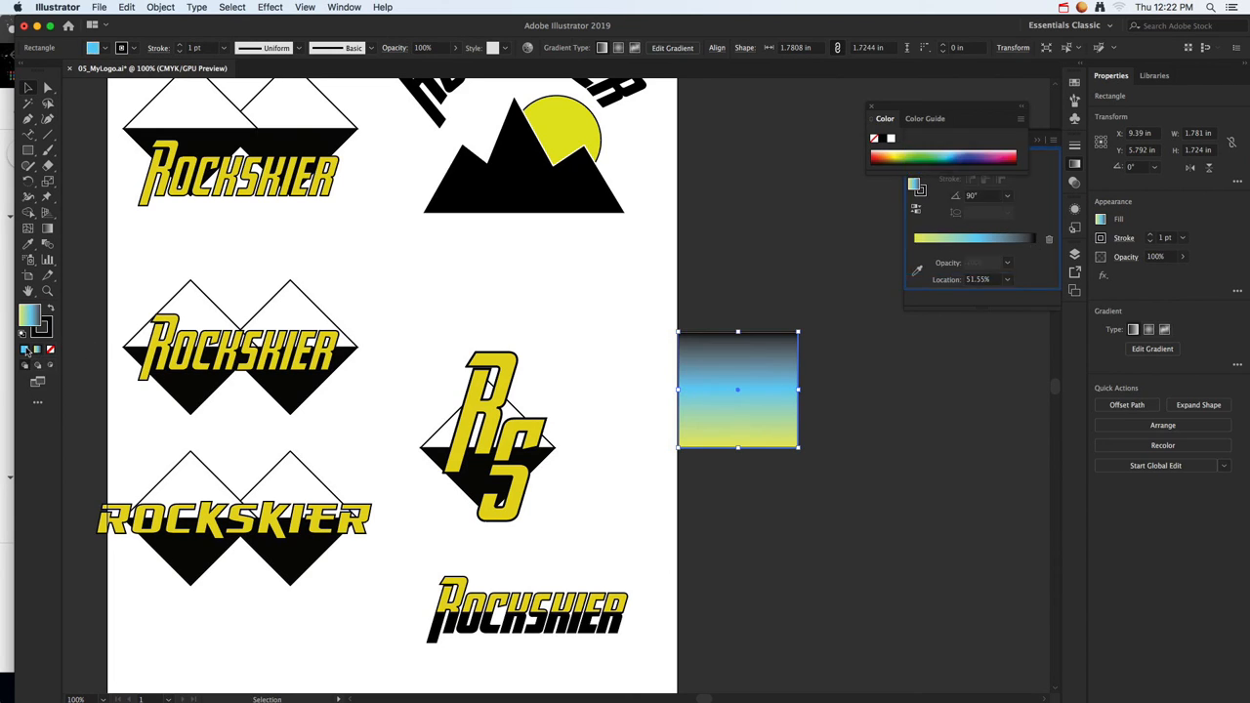
left_click(36, 350)
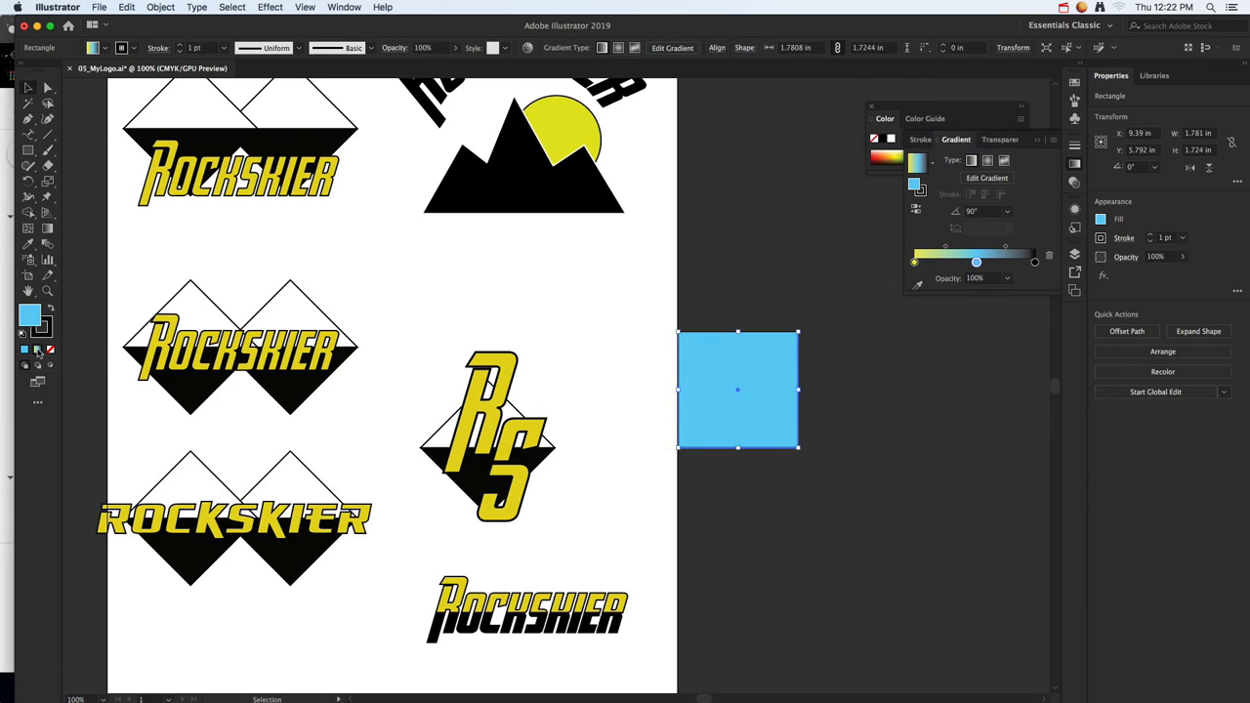
left_click(1073, 166)
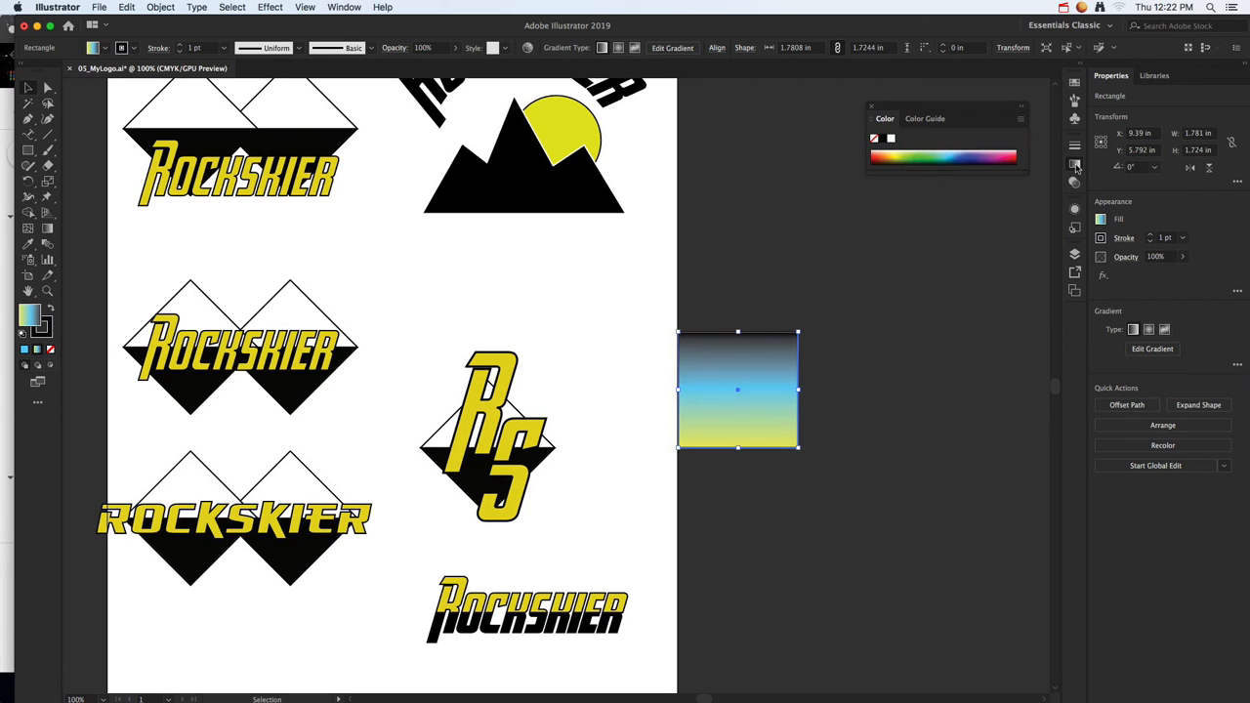
left_click(1074, 166)
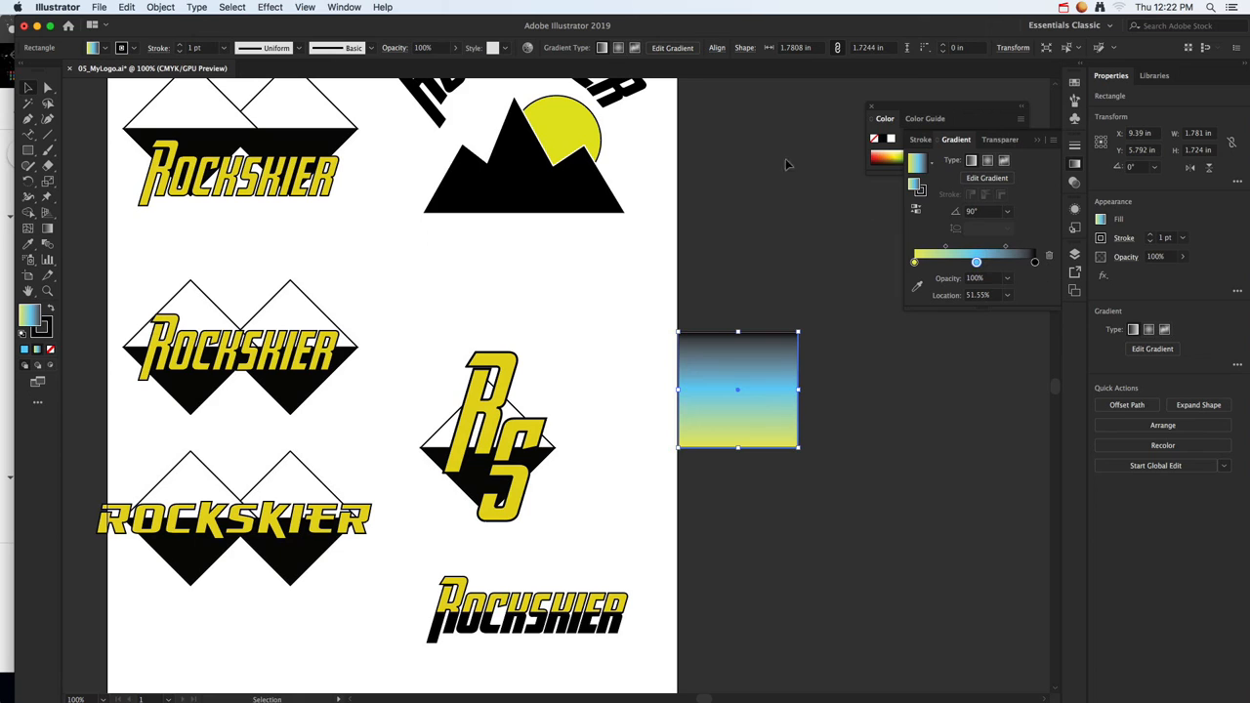
left_click(341, 8)
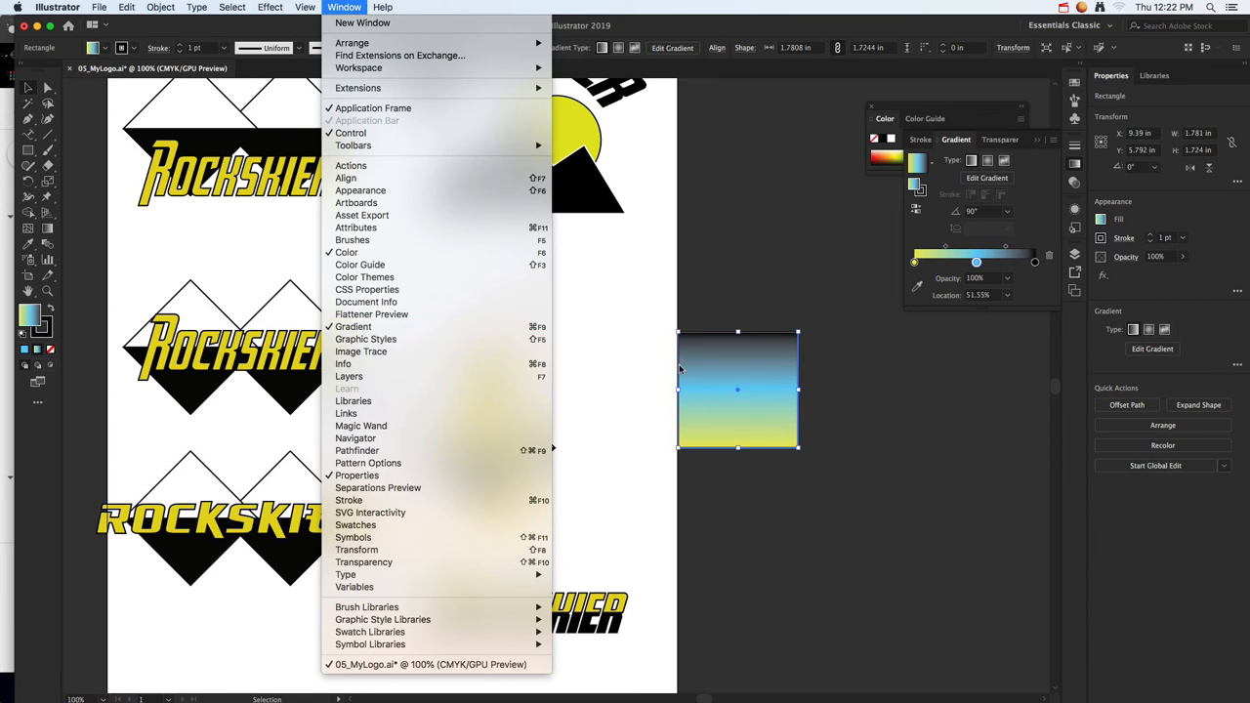
left_click(710, 363)
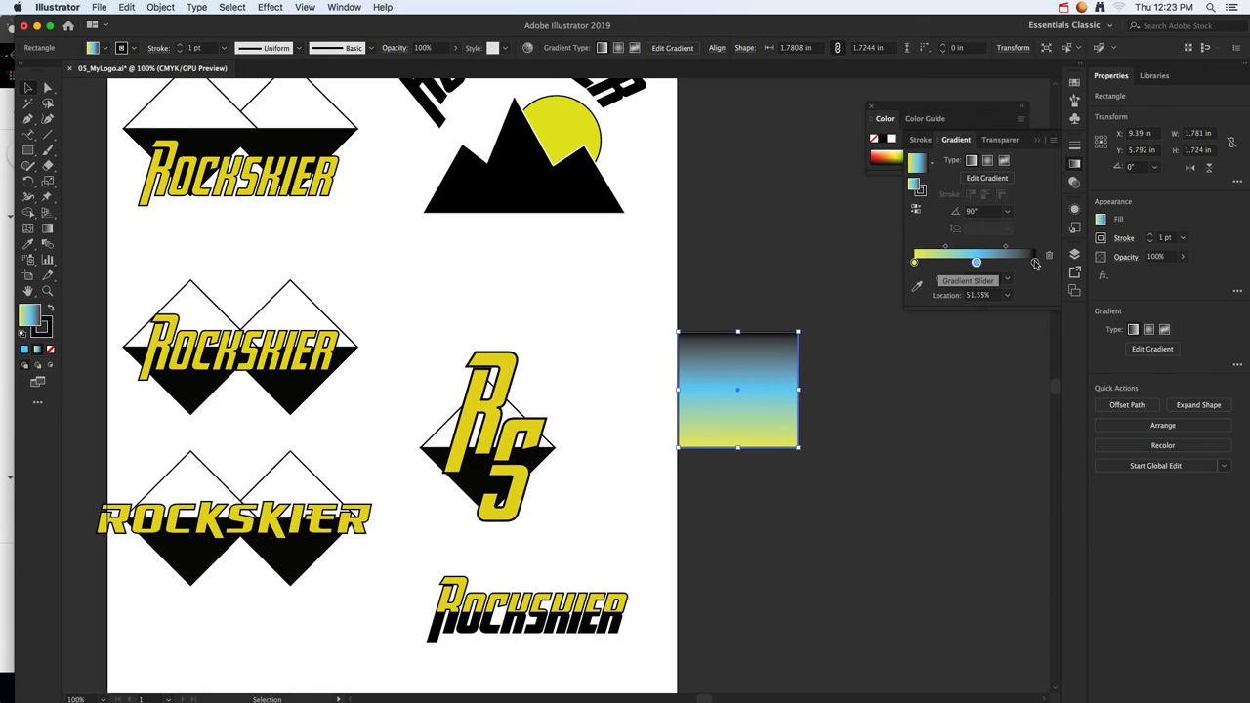
Switch the square gradient's black end stop from grayscale to RGB and recolor it dark navy, hex 00103F.
left_click(1035, 263)
double_click(1035, 263)
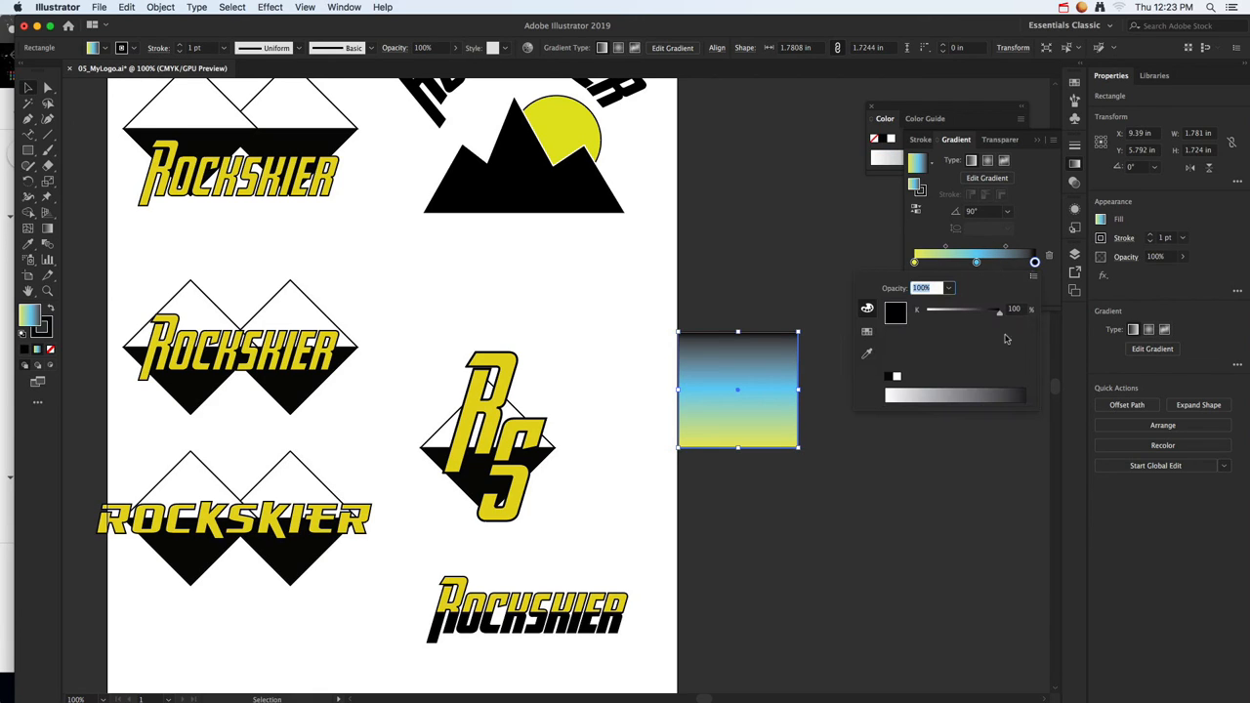
mouse_move(996, 386)
left_mouse_down()
mouse_move(922, 391)
mouse_move(1010, 393)
left_mouse_up()
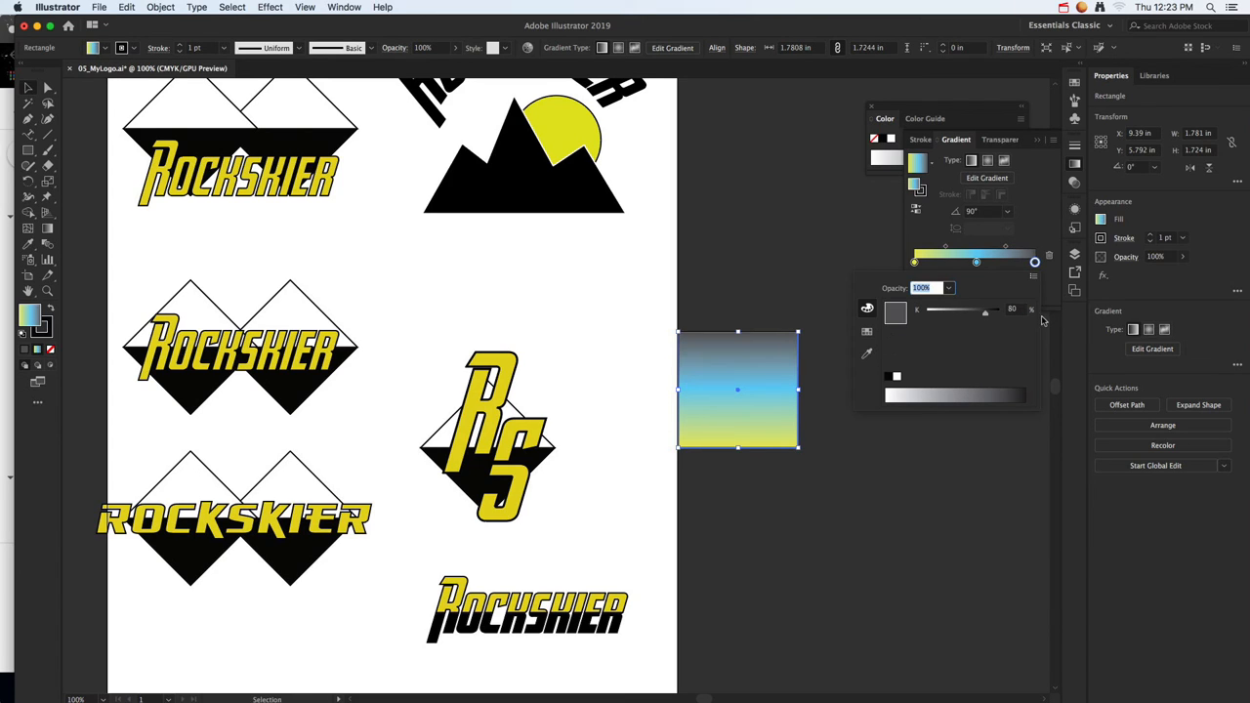
left_click(1035, 279)
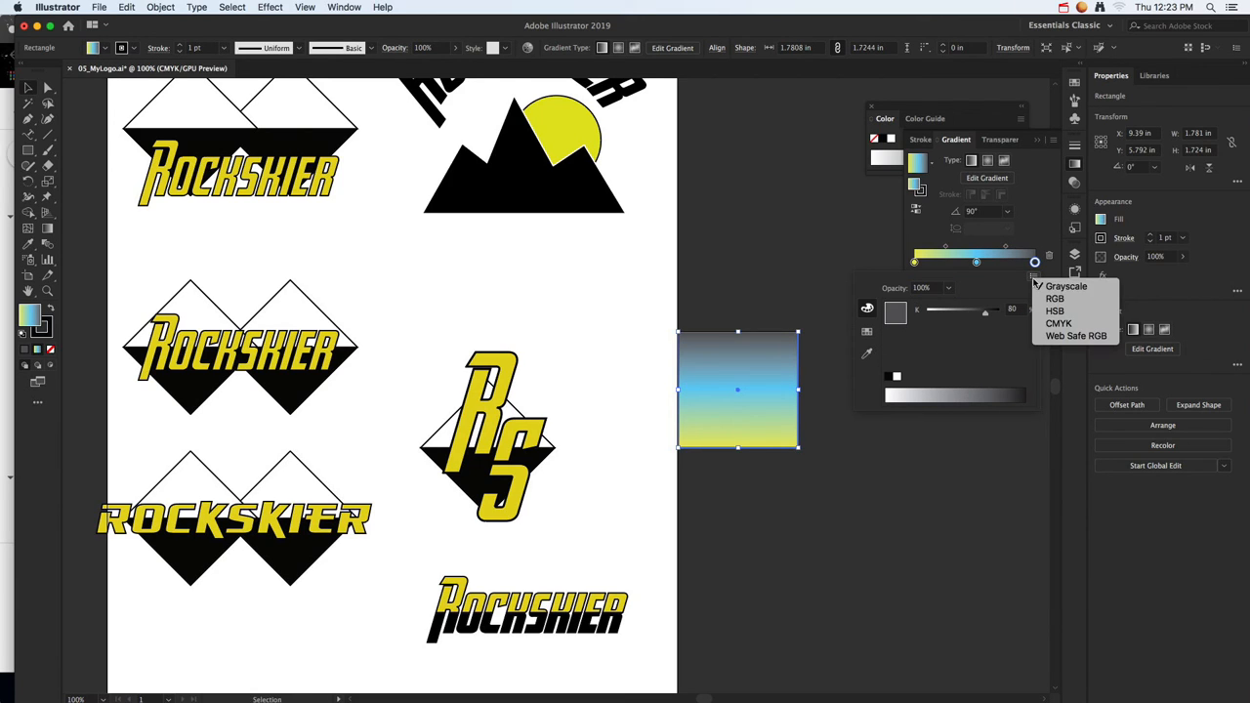
left_click(1052, 299)
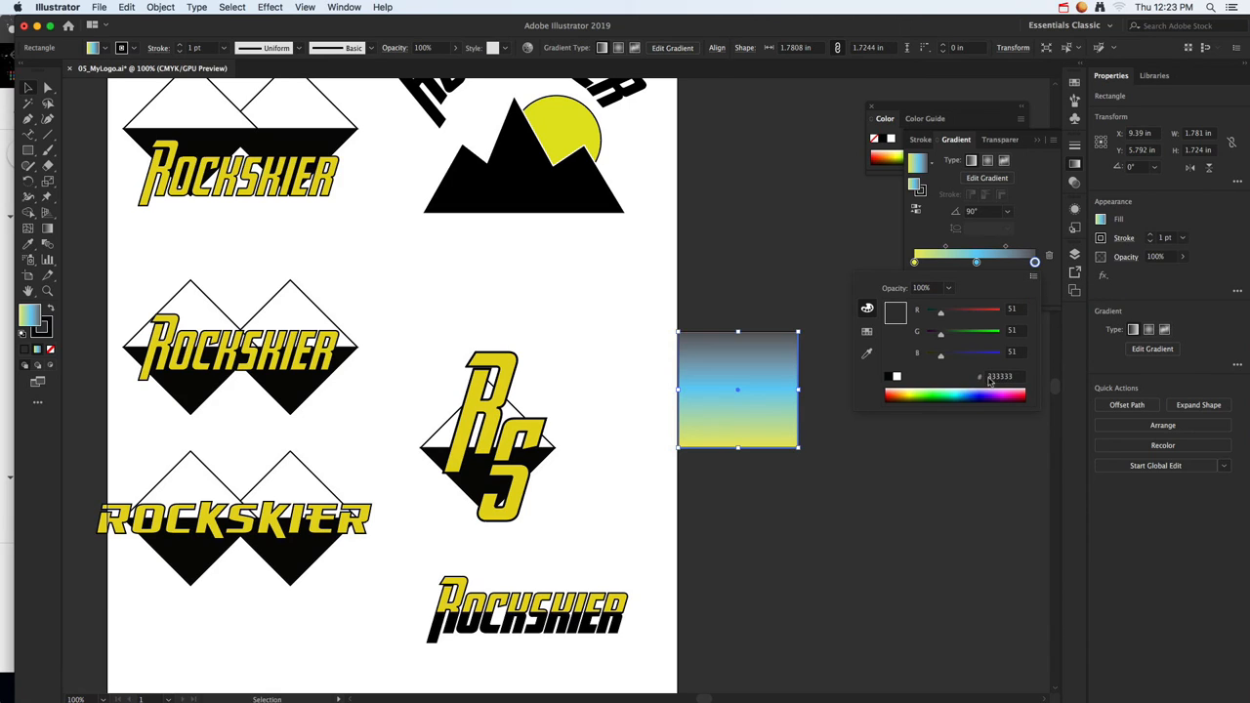
left_click_drag(982, 386, 946, 394)
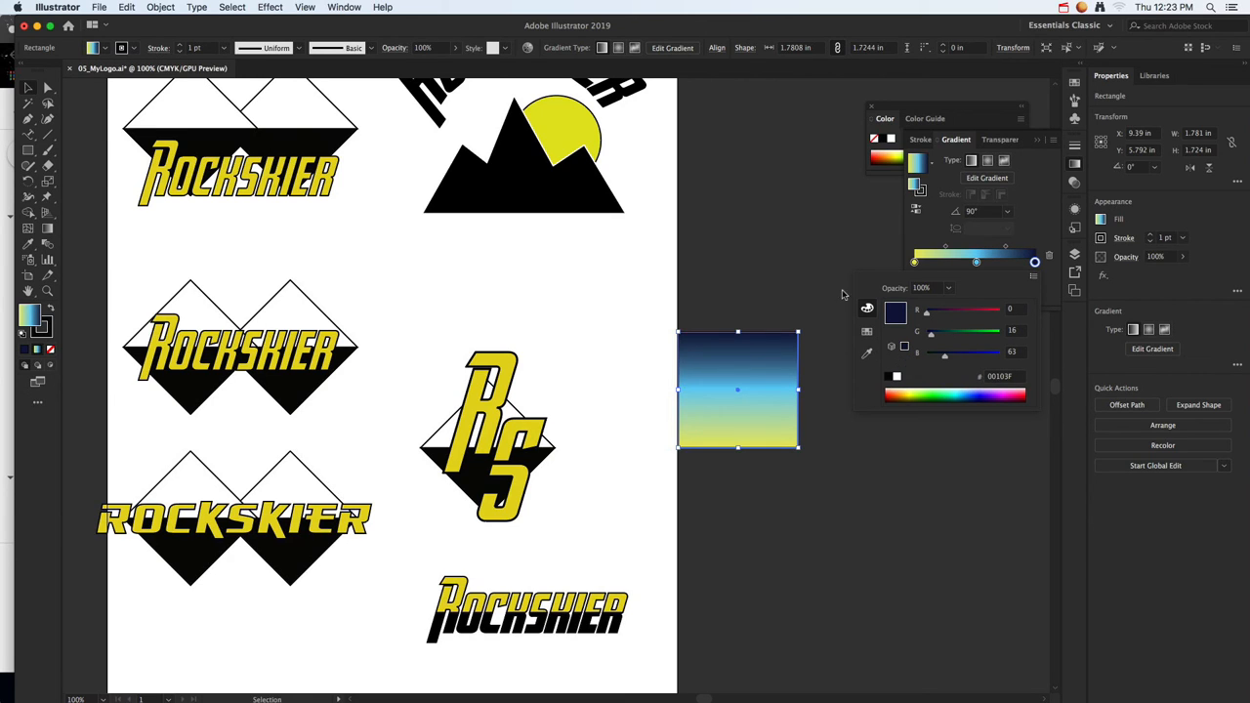
left_click(932, 234)
Try a 180° angle on the square's linear gradient, and set the angle to 135°.
left_click(1007, 211)
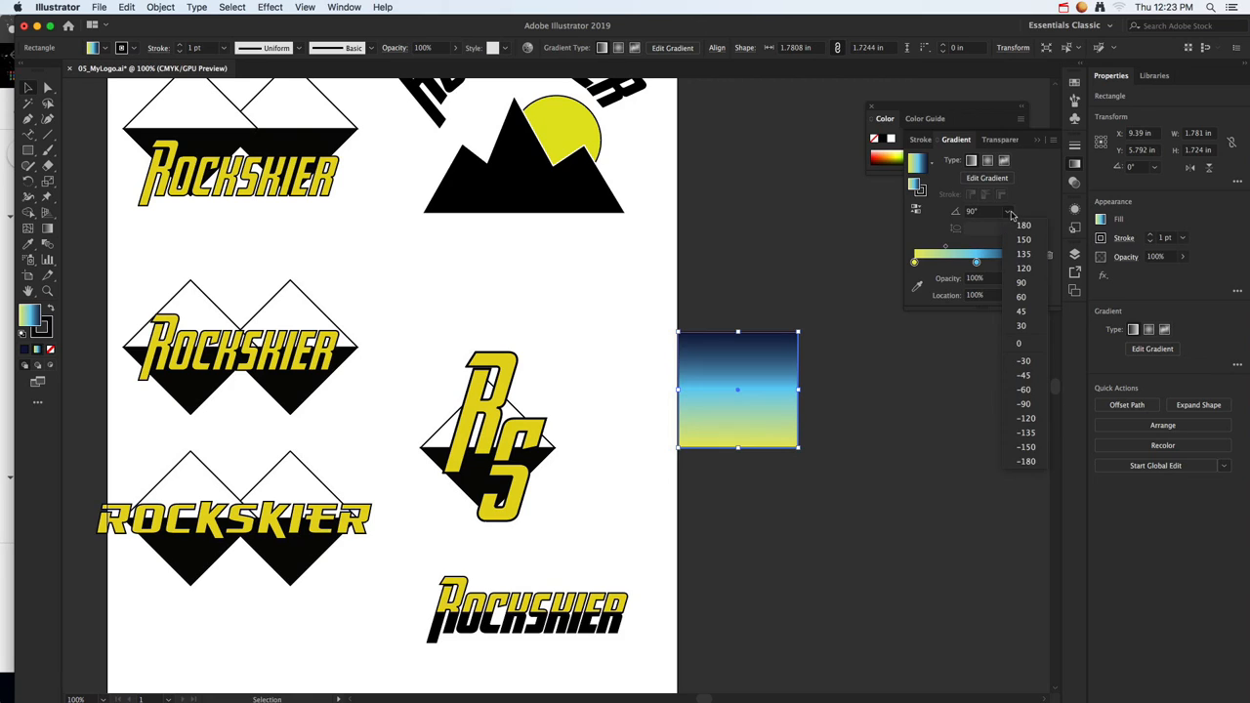
left_click(1020, 227)
left_click(1006, 211)
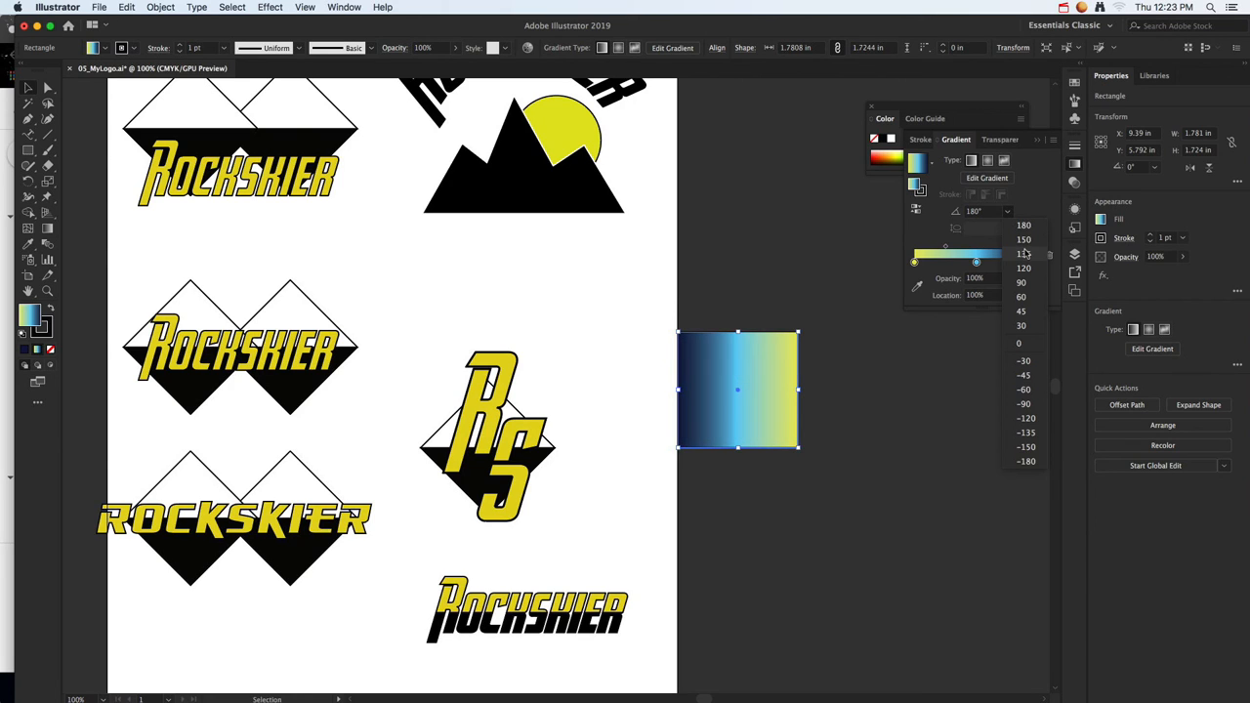
left_click(1025, 252)
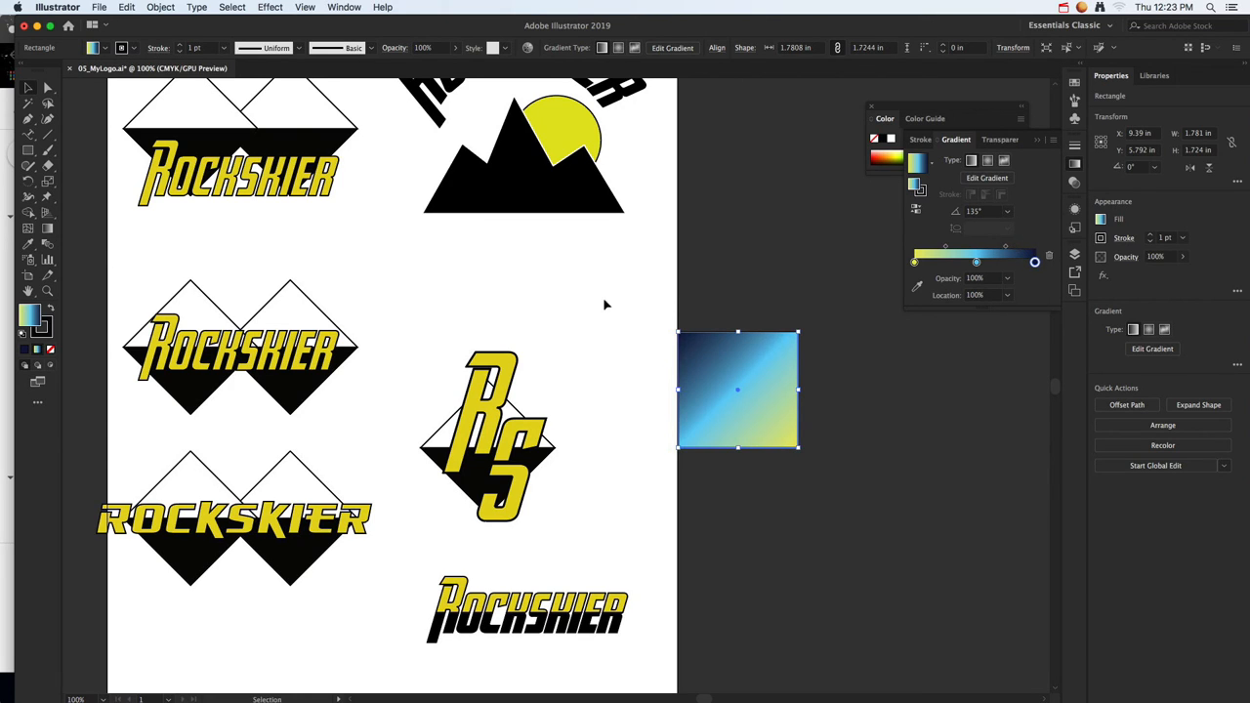
Redraw the square's gradient direction with the Gradient tool, finishing diagonally from the upper edge to beyond the lower-right corner at about -55°.
left_click(47, 232)
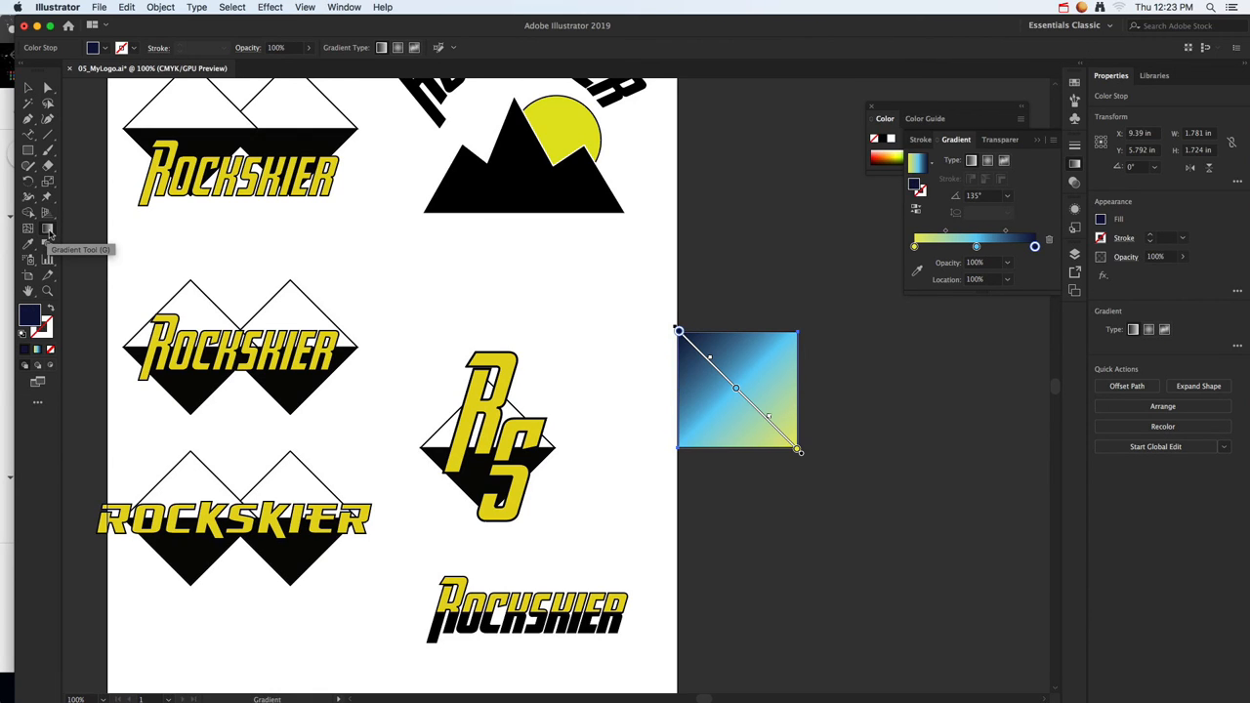
mouse_move(773, 345)
left_mouse_down()
mouse_move(664, 438)
mouse_move(627, 401)
left_mouse_up()
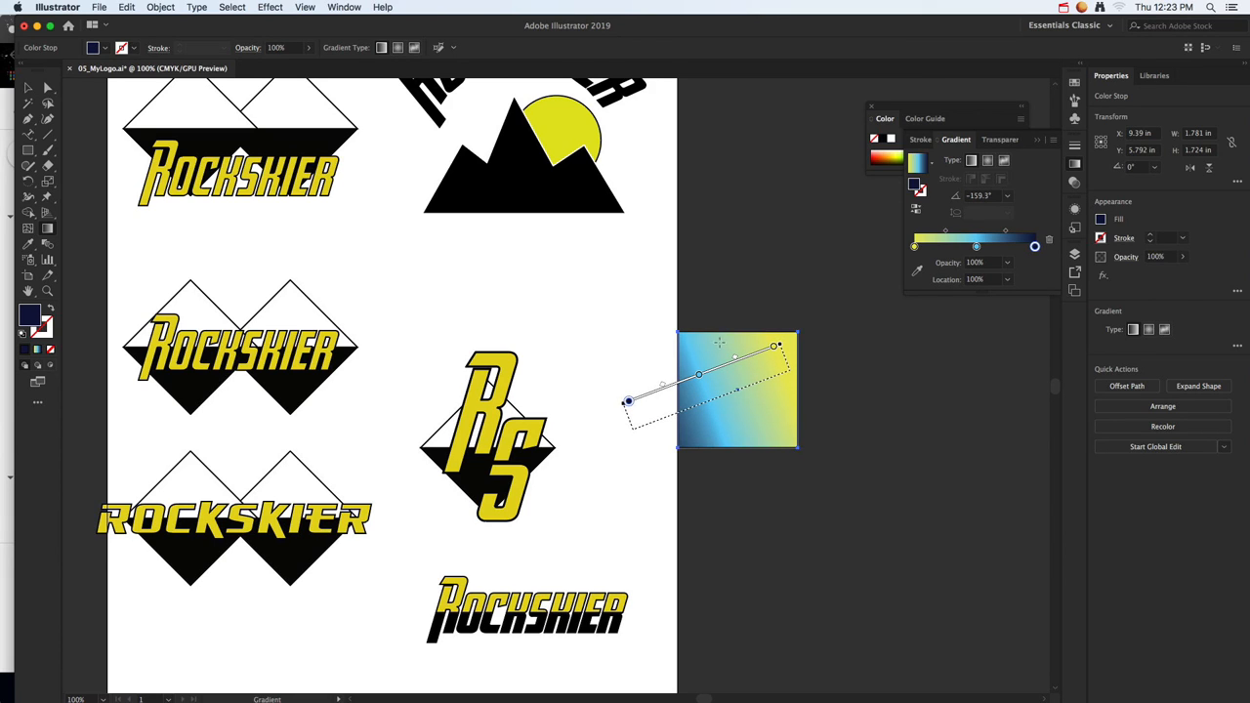
left_click_drag(715, 334, 812, 474)
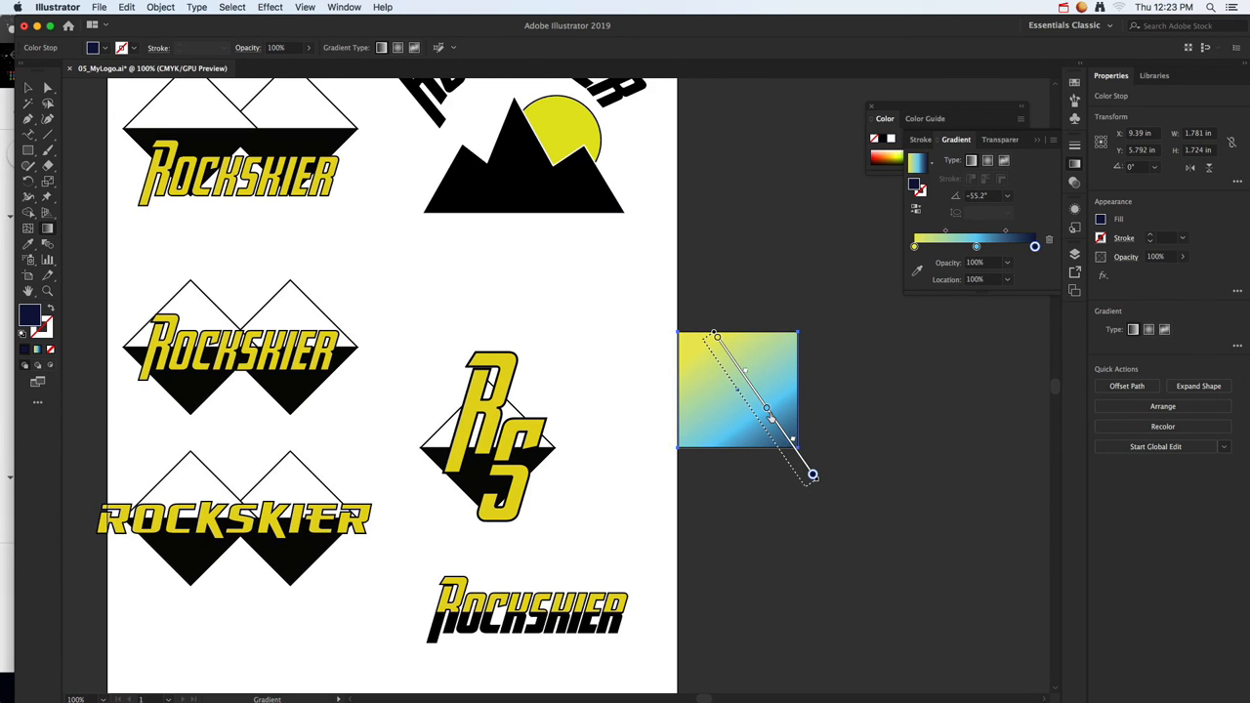
Recolor the middle light-blue stop of the square's gradient to a magenta pink from the RGB spectrum.
double_click(767, 410)
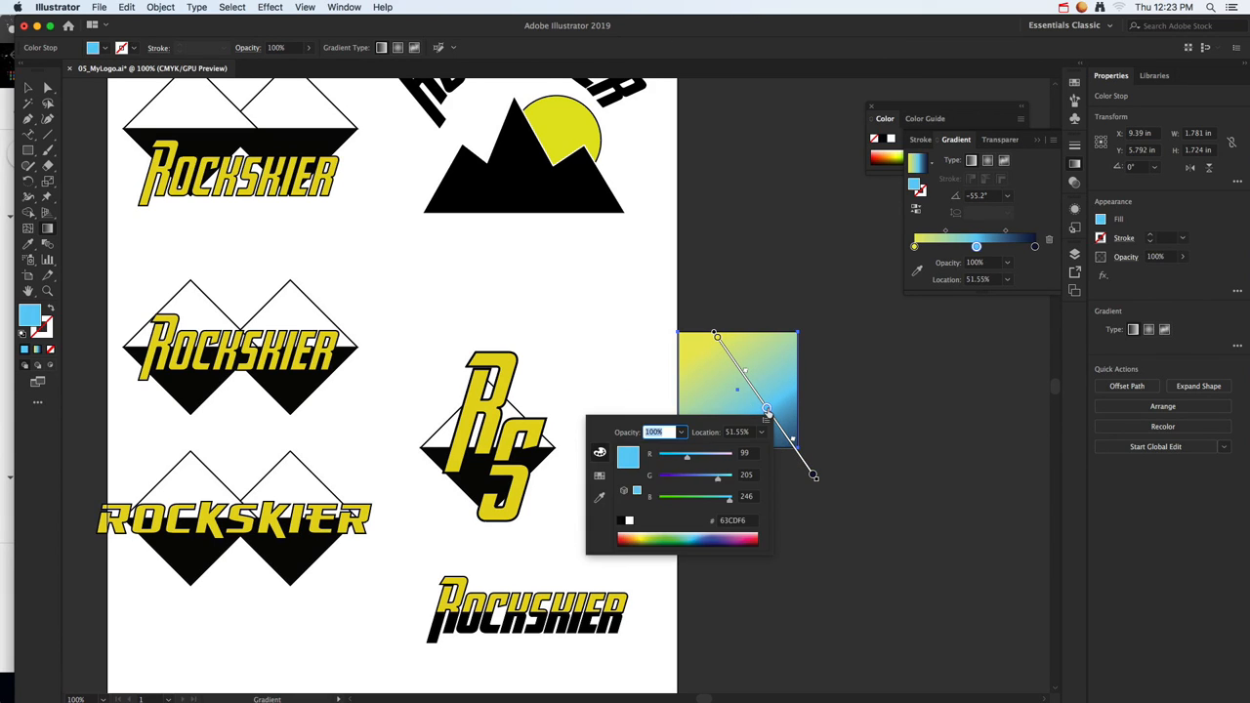
left_click(738, 533)
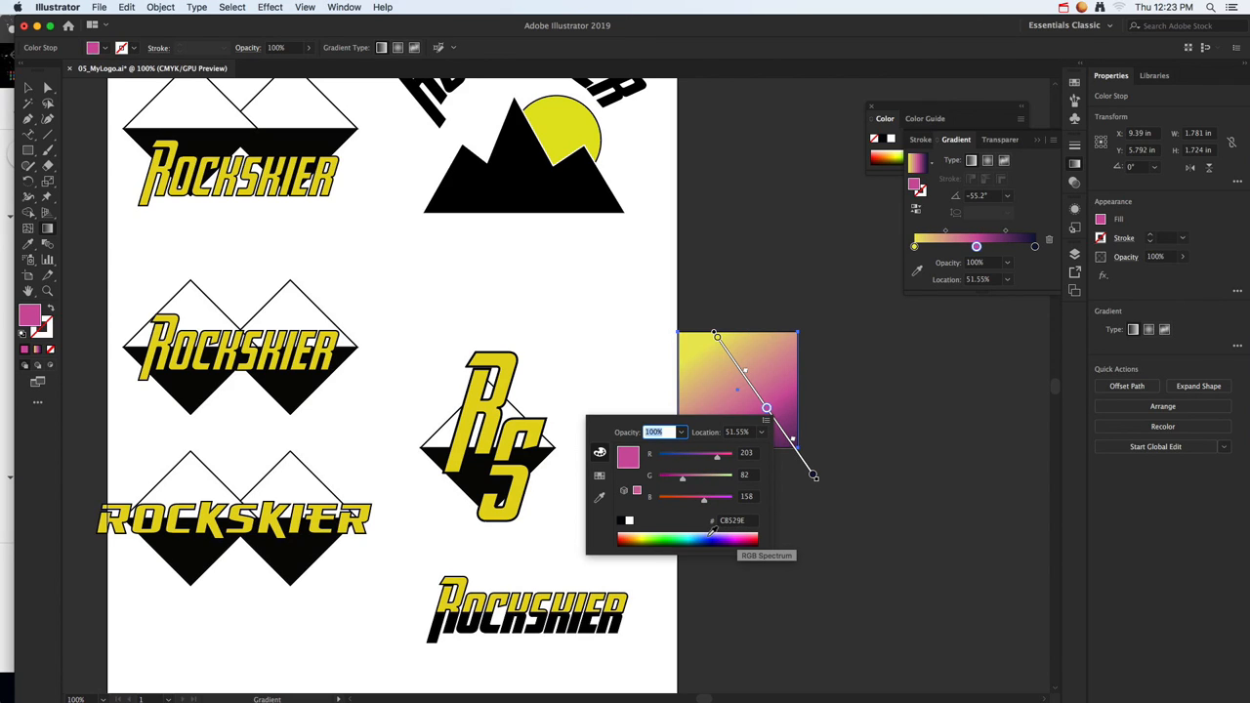
left_click(753, 308)
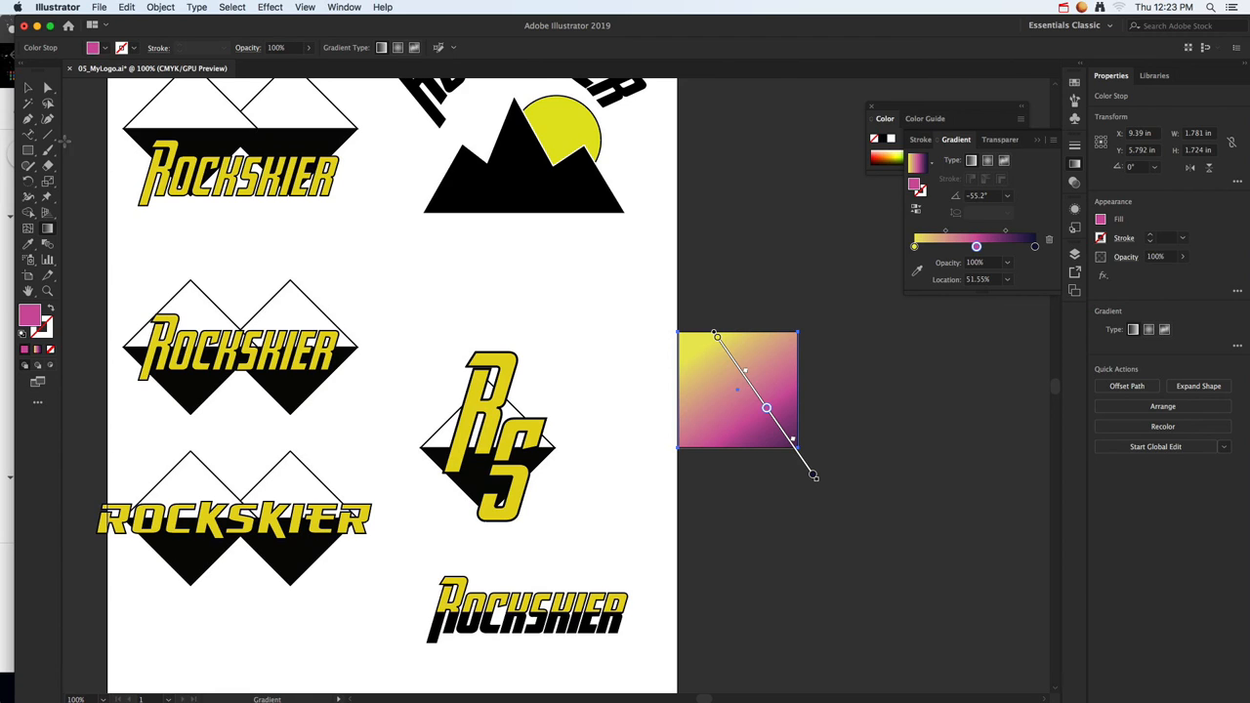
Try the gradient fill on the live "Rockskier" text over the middle pair of diamonds, and switch it to solid pink.
left_click(27, 88)
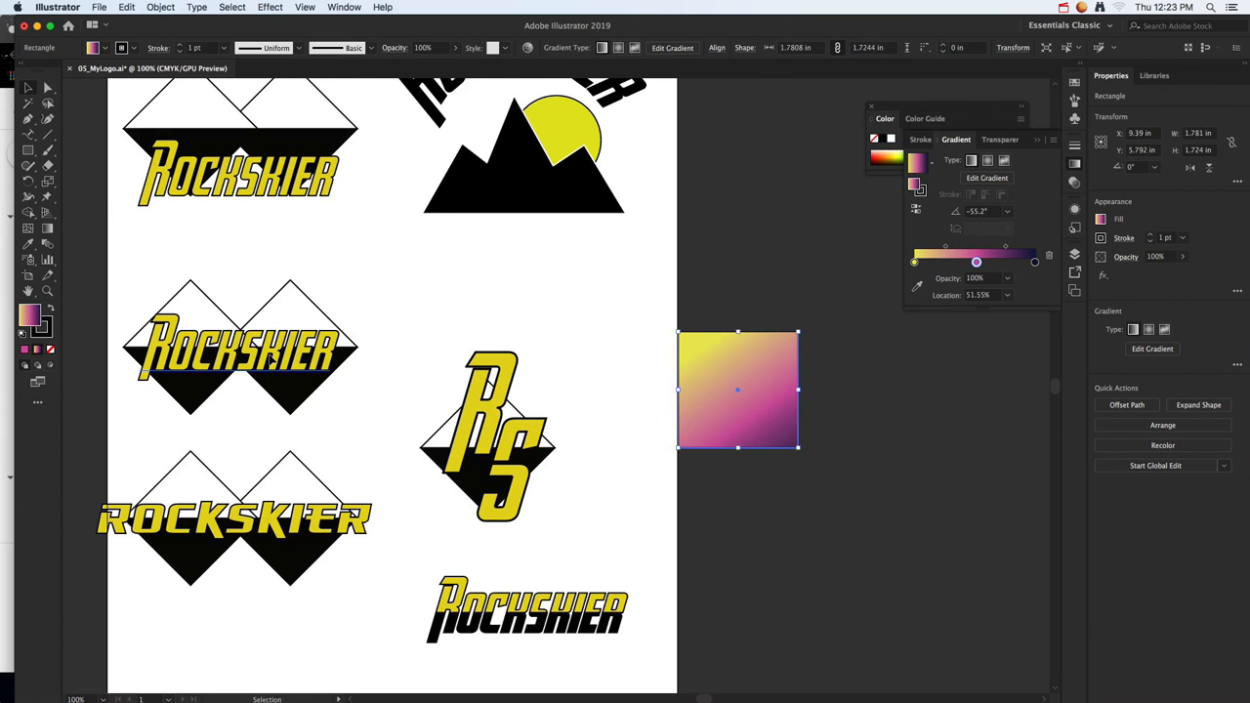
left_click(271, 358)
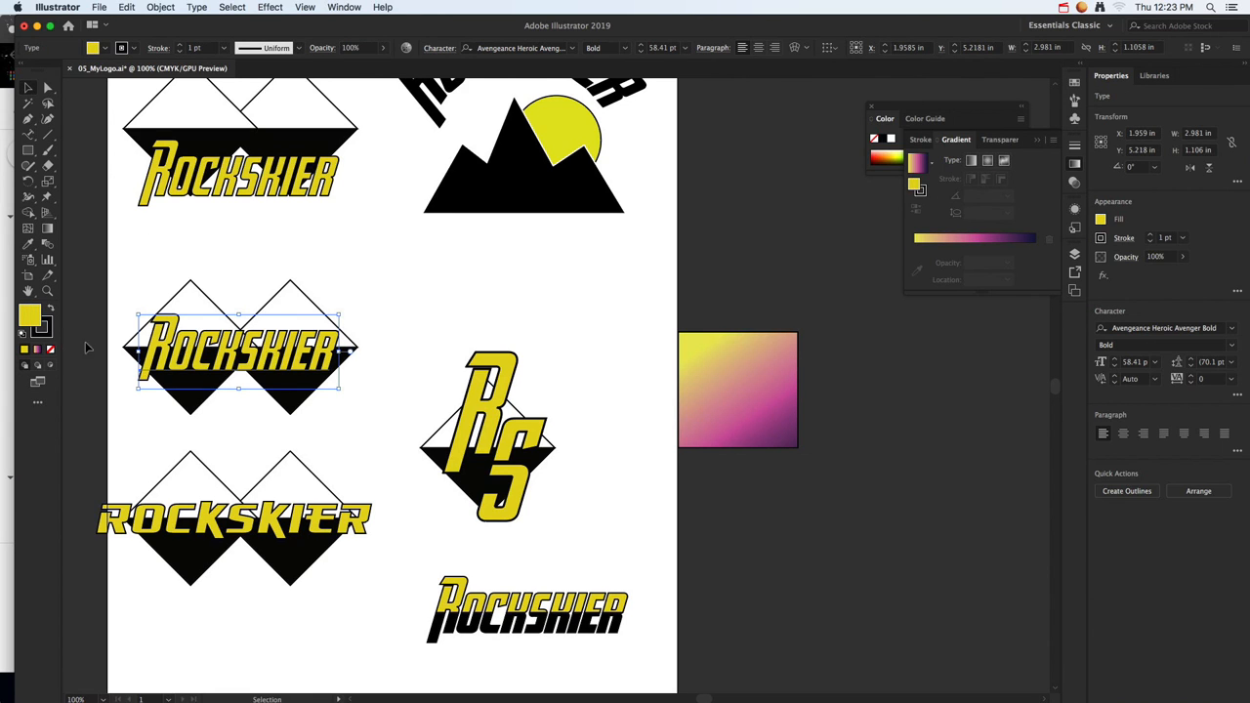
left_click(36, 350)
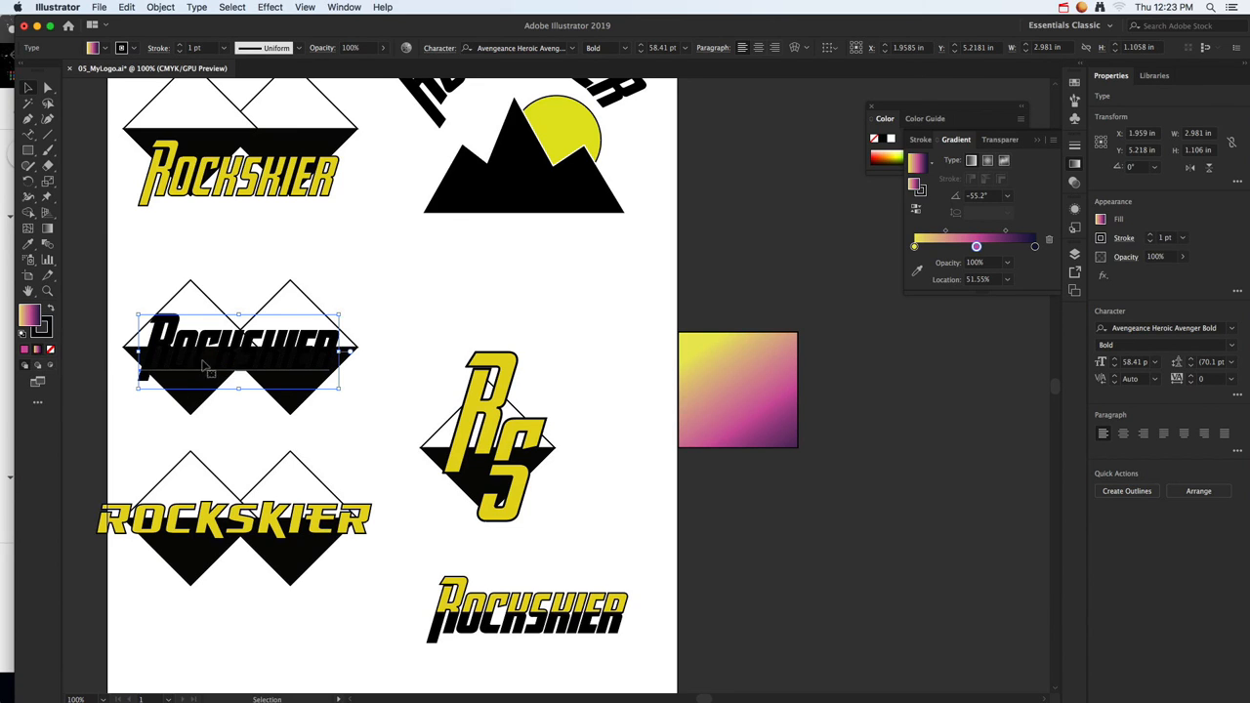
left_click(26, 349)
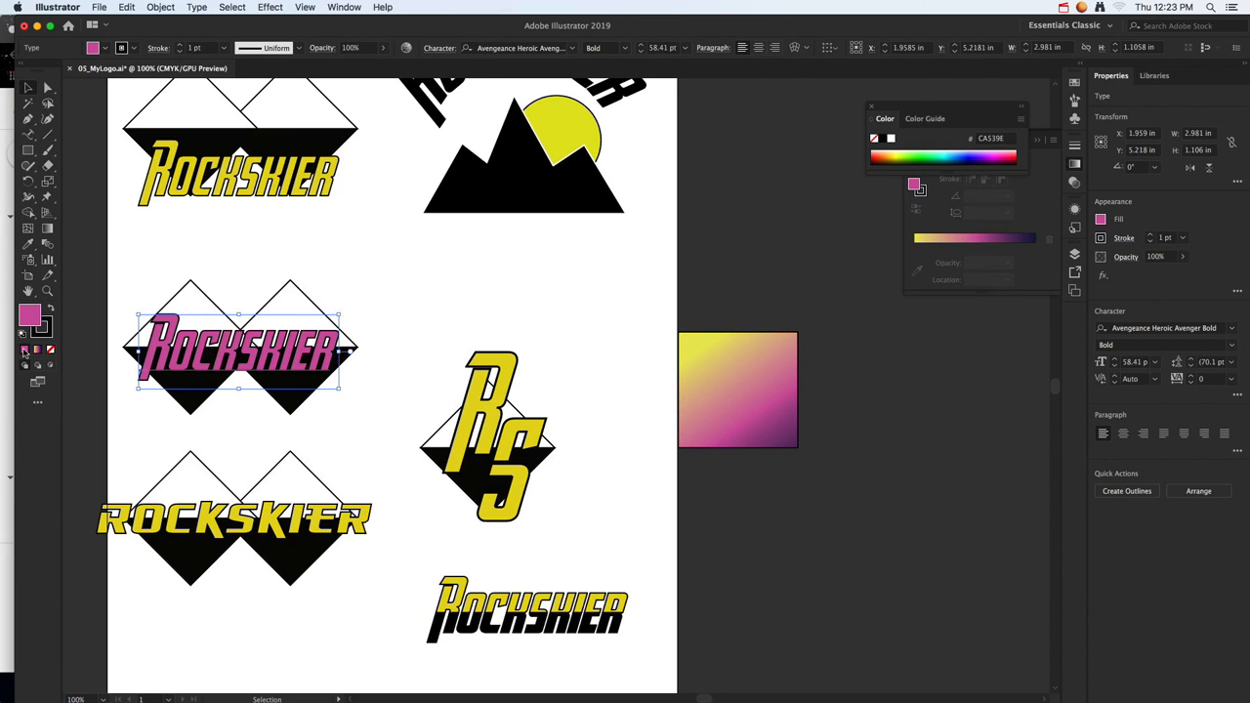
Convert the middle "Rockskier" text to outlines, fill it with the yellow-pink-navy gradient, and deselect it for a closer view.
right_click(202, 342)
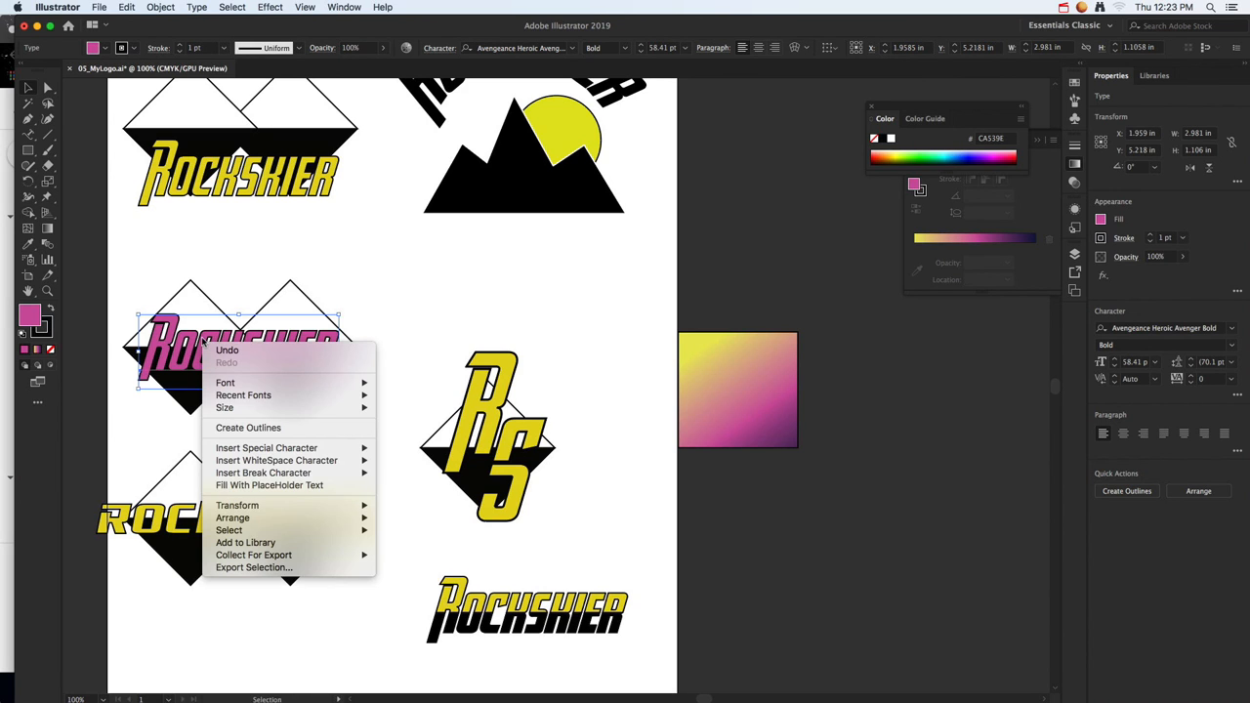
mouse_move(286, 532)
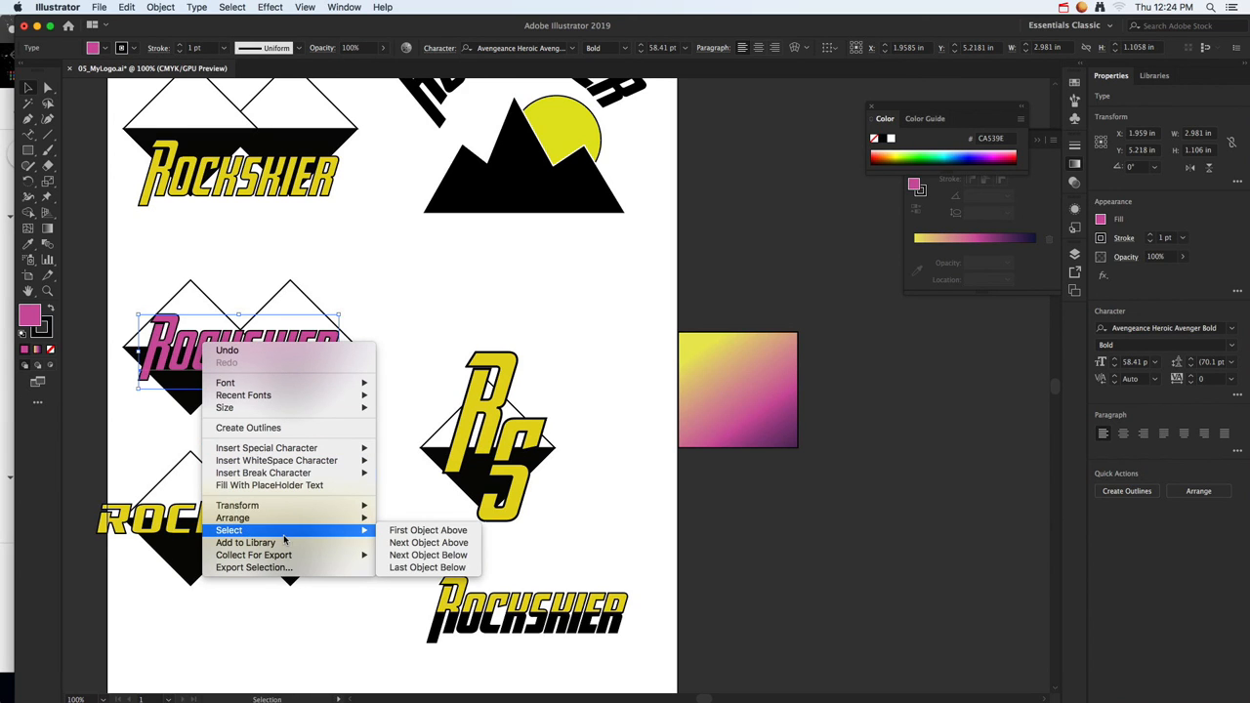
left_click(256, 427)
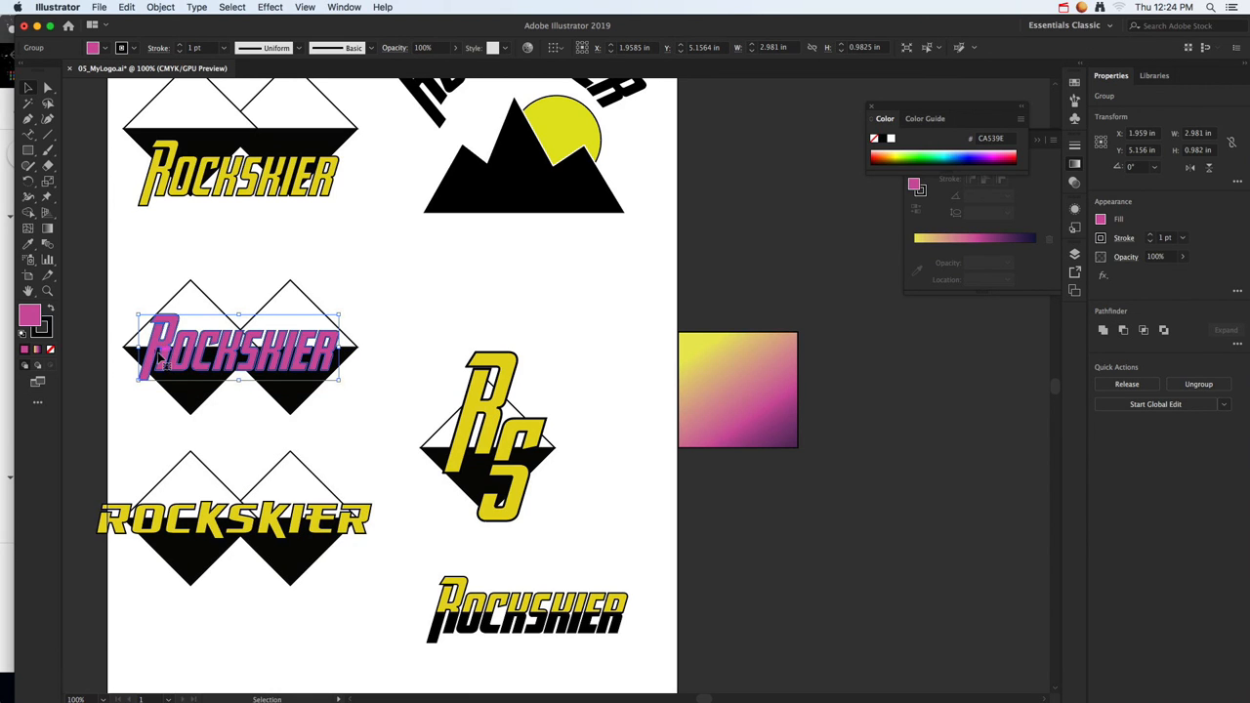
left_click(37, 352)
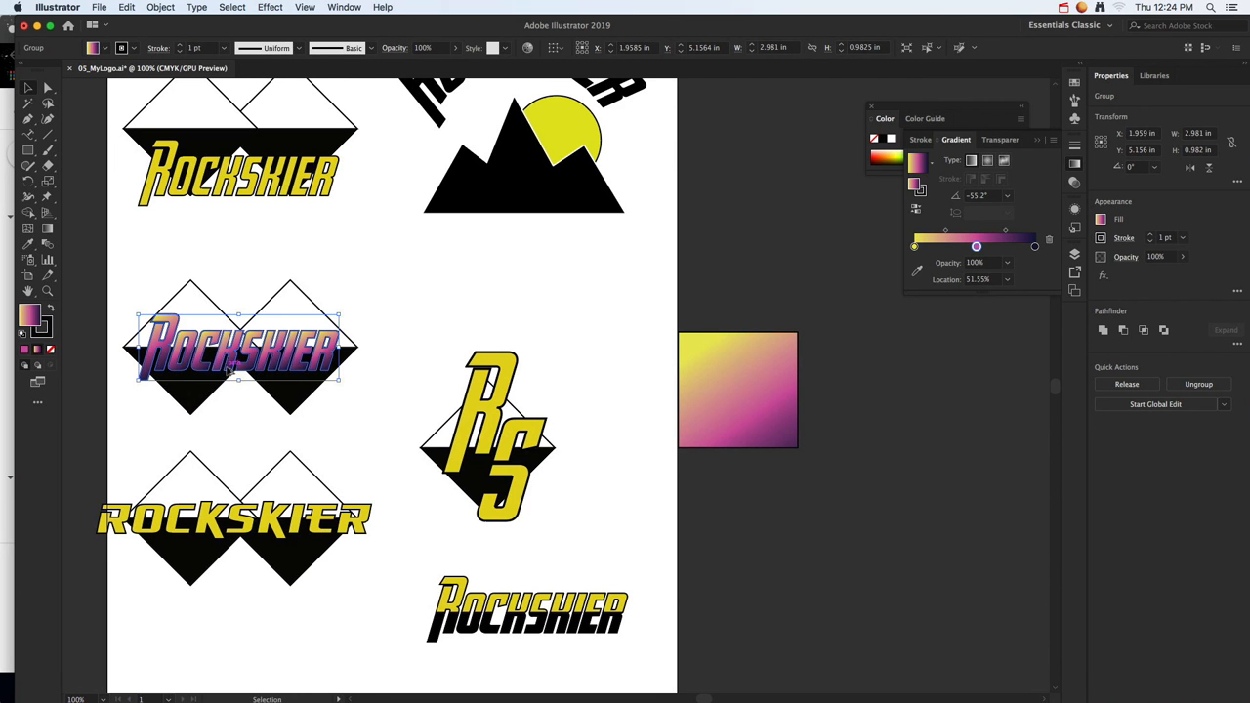
key("super+equal")
left_click(241, 260)
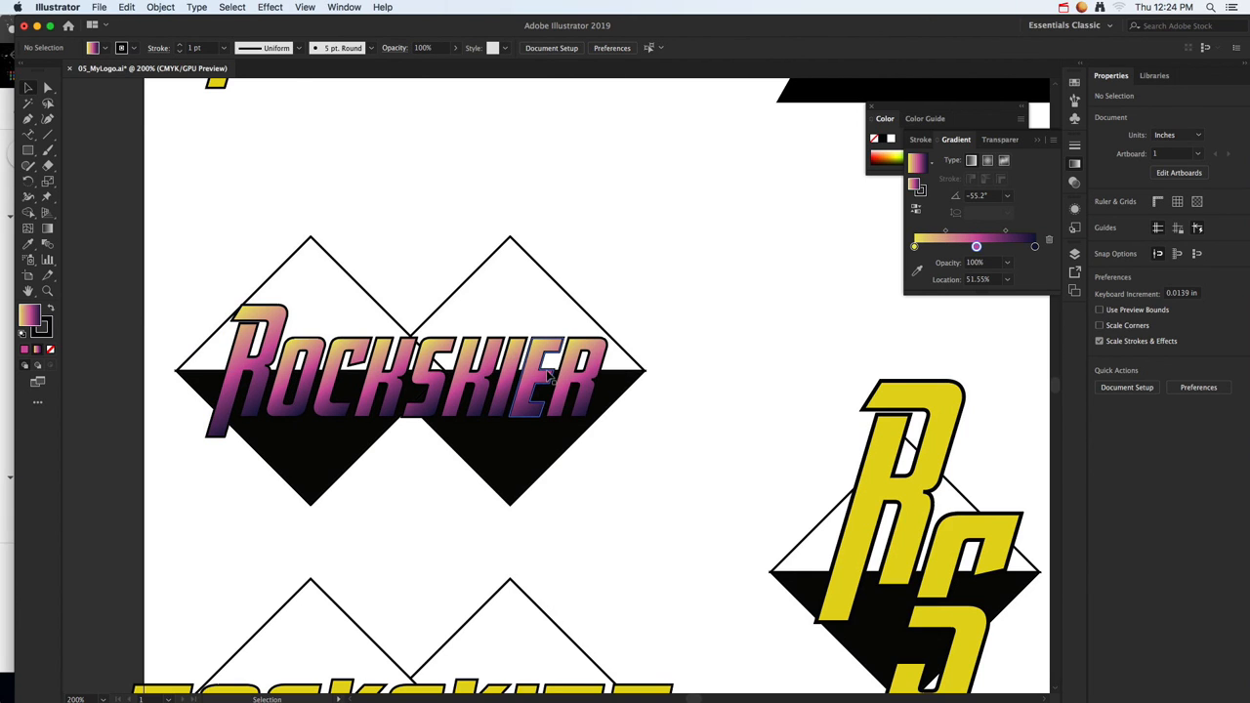
Redraw the outlined "Rockskier" gradient with the Gradient tool as a vertical 90° blend, from yellow at the letters' base to navy at the top.
left_click(582, 363)
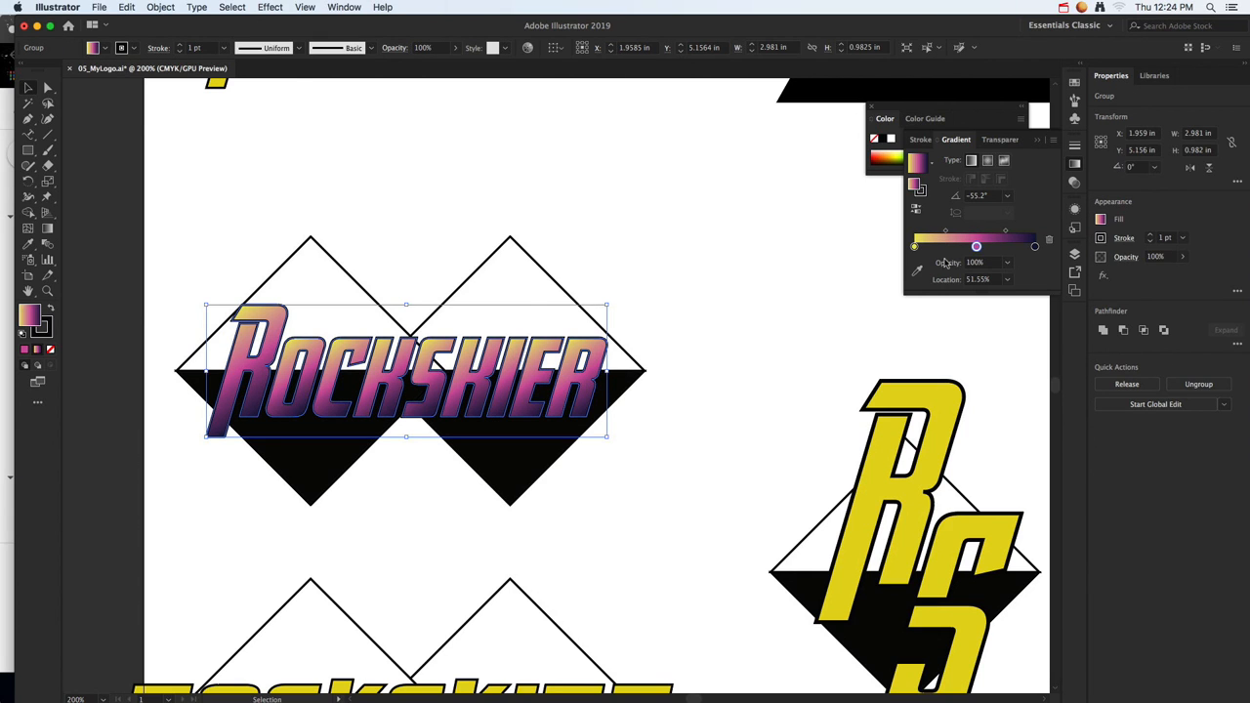
left_click(1007, 196)
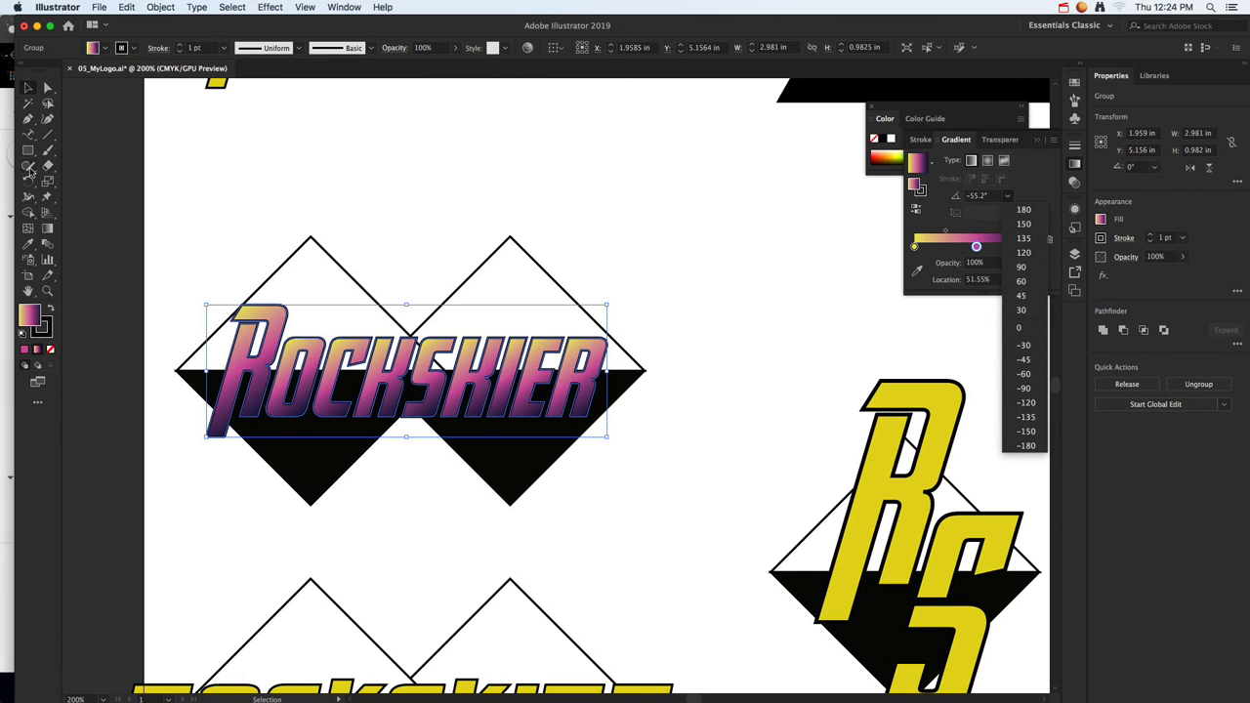
key("Escape")
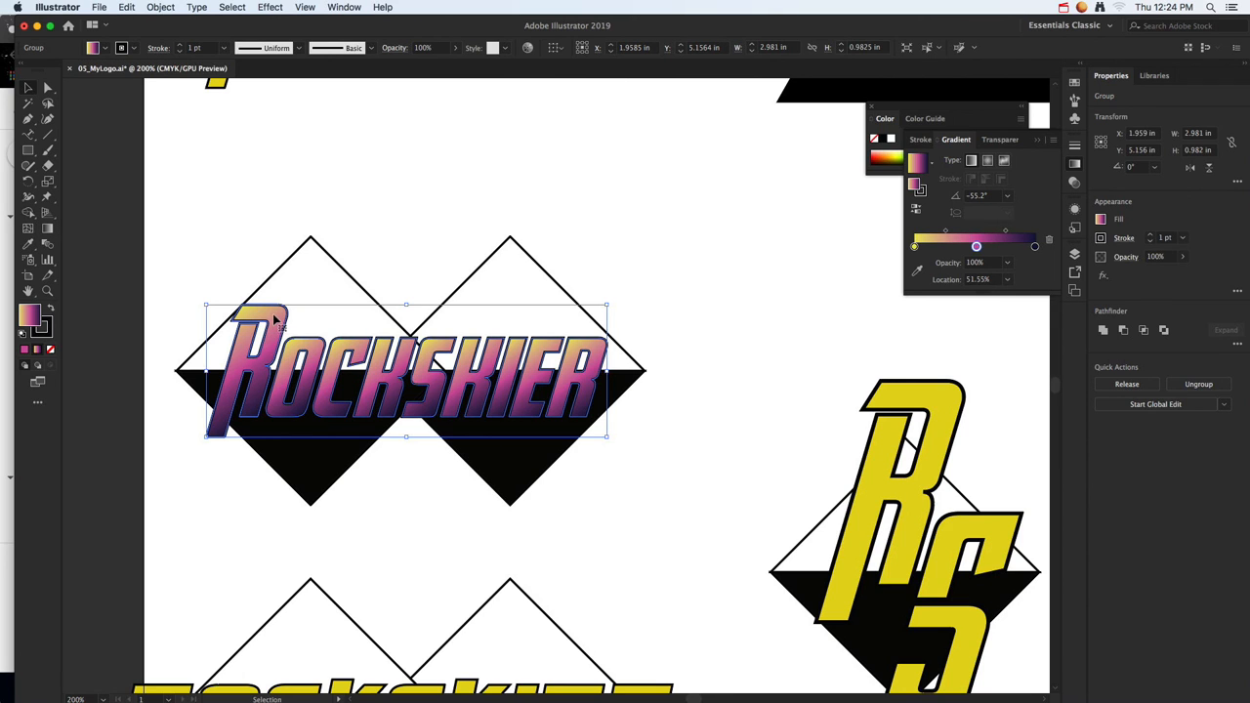
left_click(49, 228)
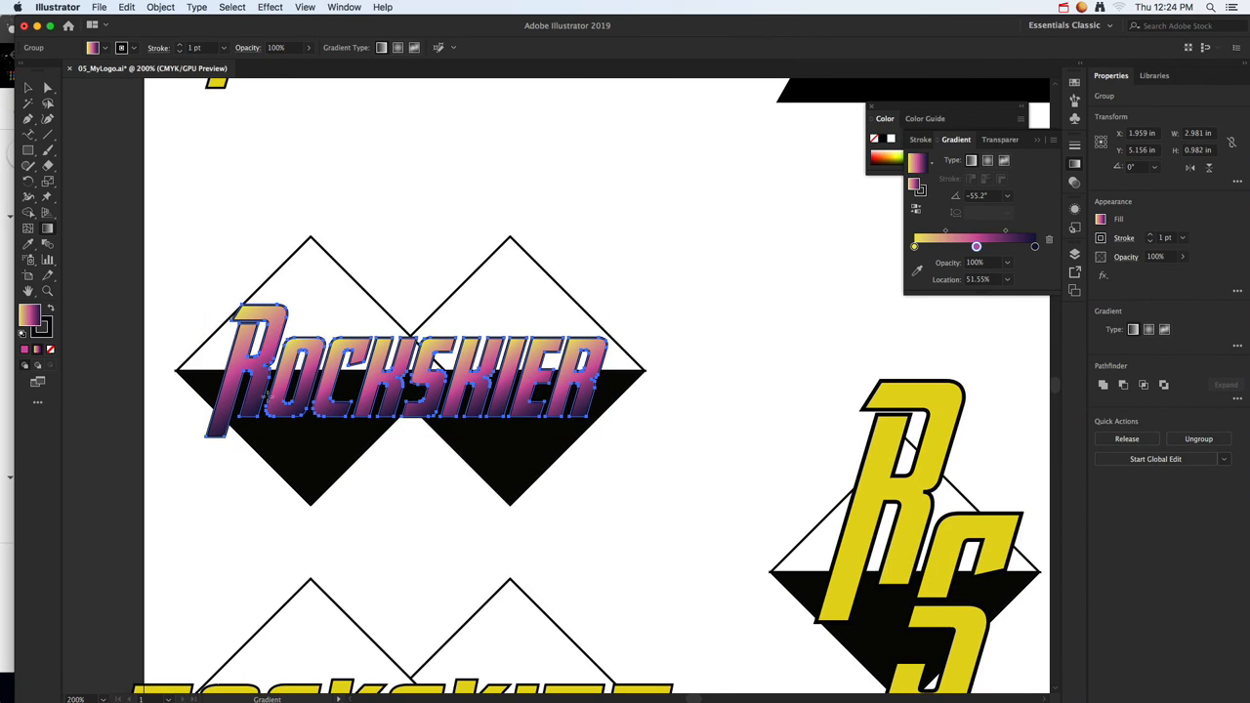
left_click_drag(257, 404, 262, 332)
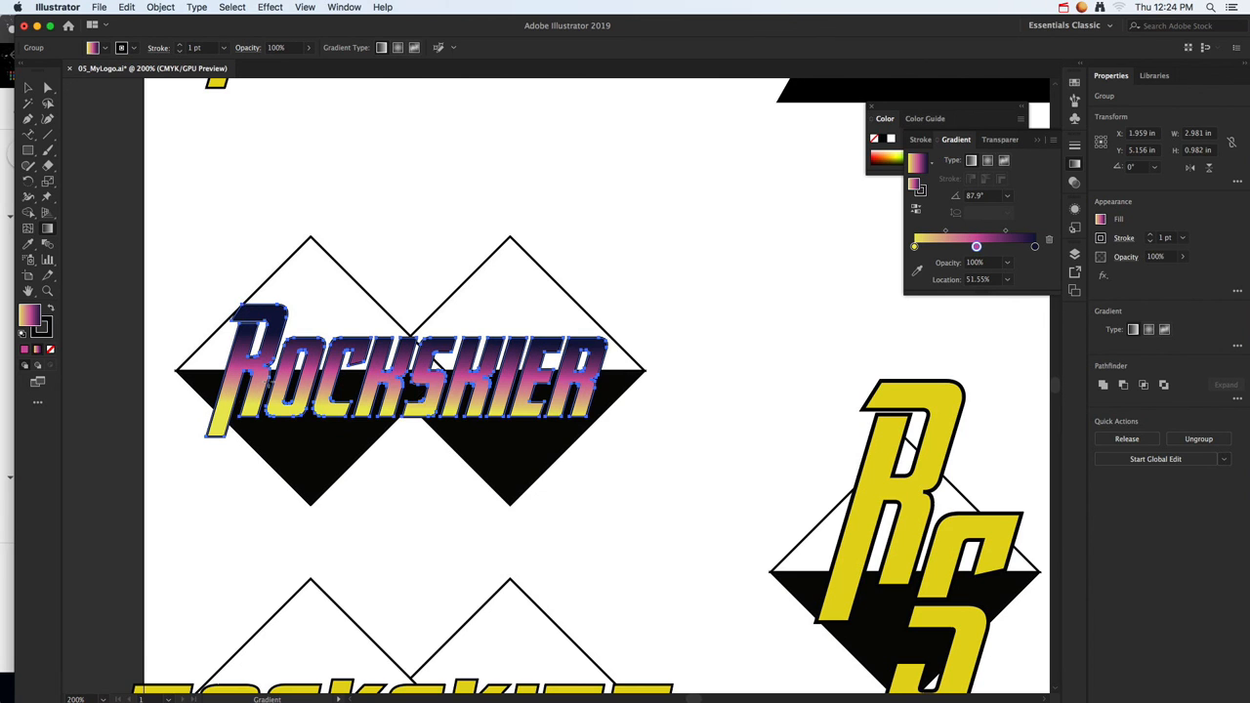
left_click_drag(220, 427, 244, 337)
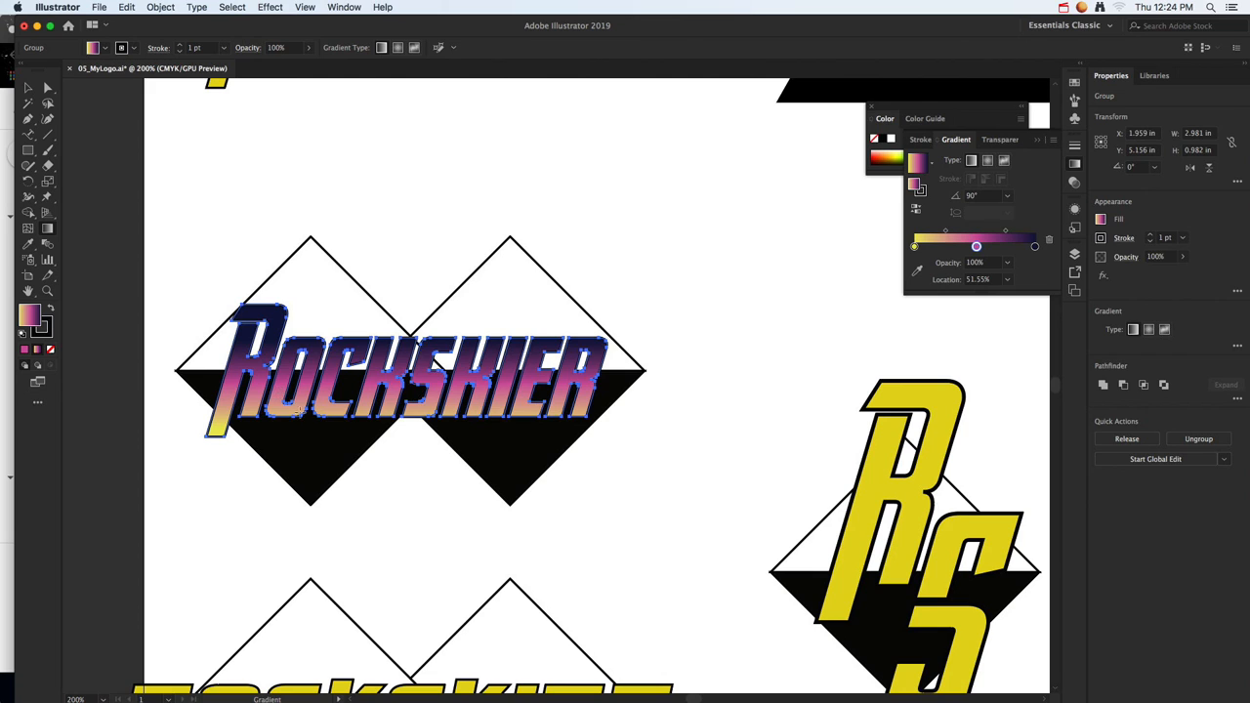
left_click_drag(298, 412, 302, 353)
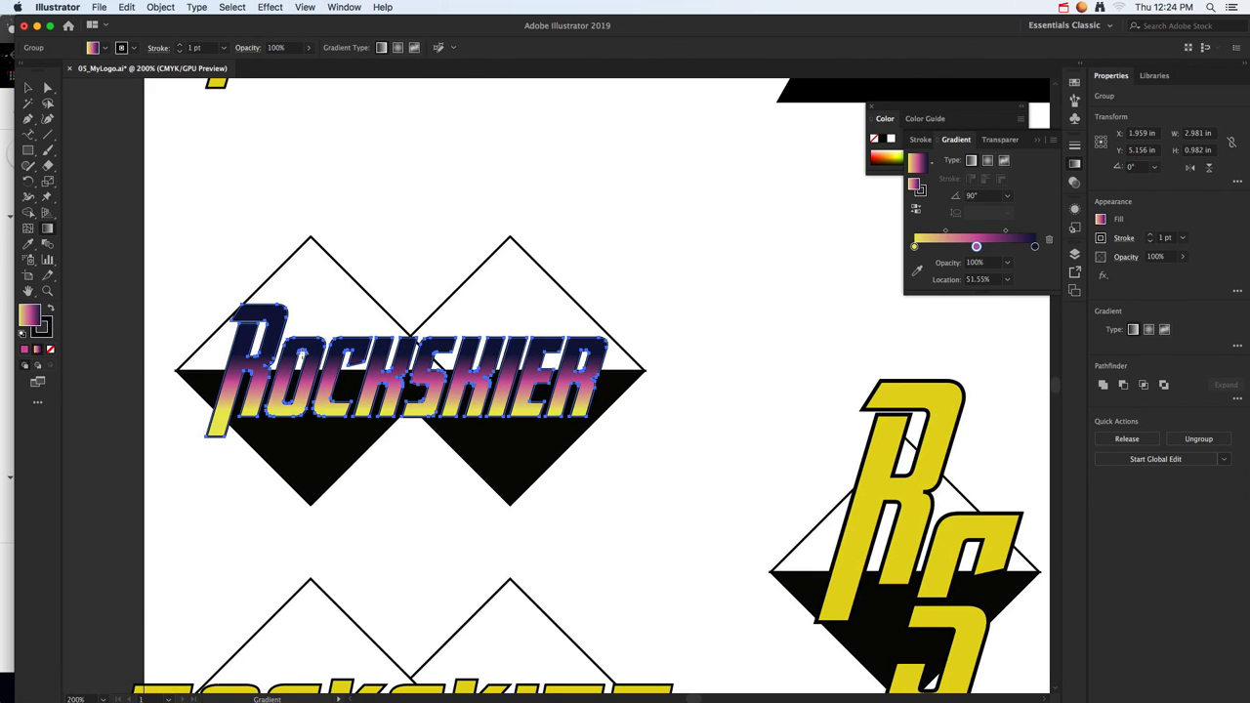